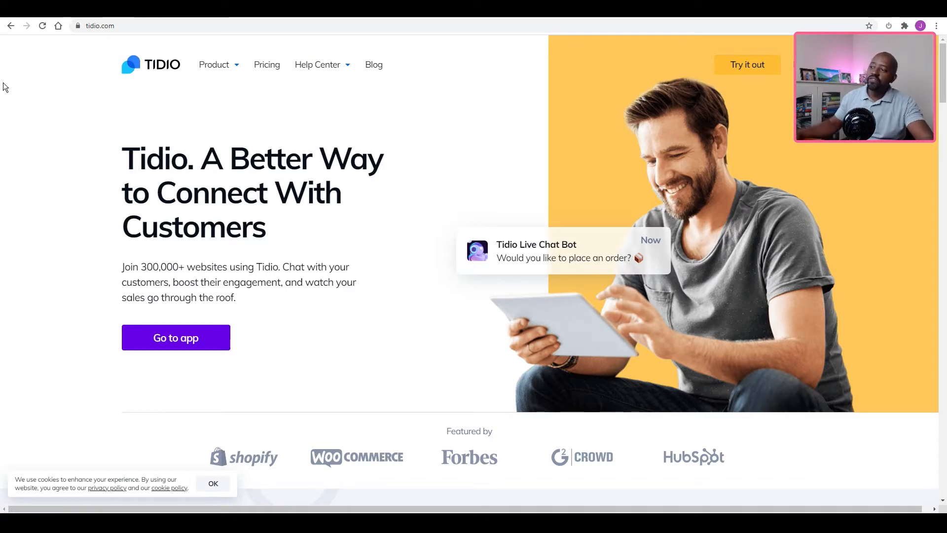
Step: Open the pricing page and examine the features included in the Free plan, such as chat operators, emails and reachable visitors
left_click(266, 66)
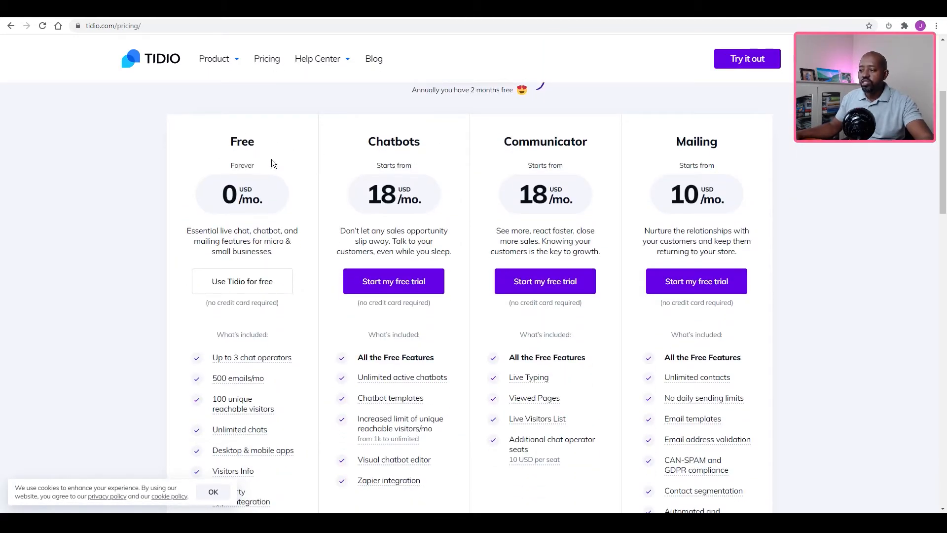
mouse_move(238, 364)
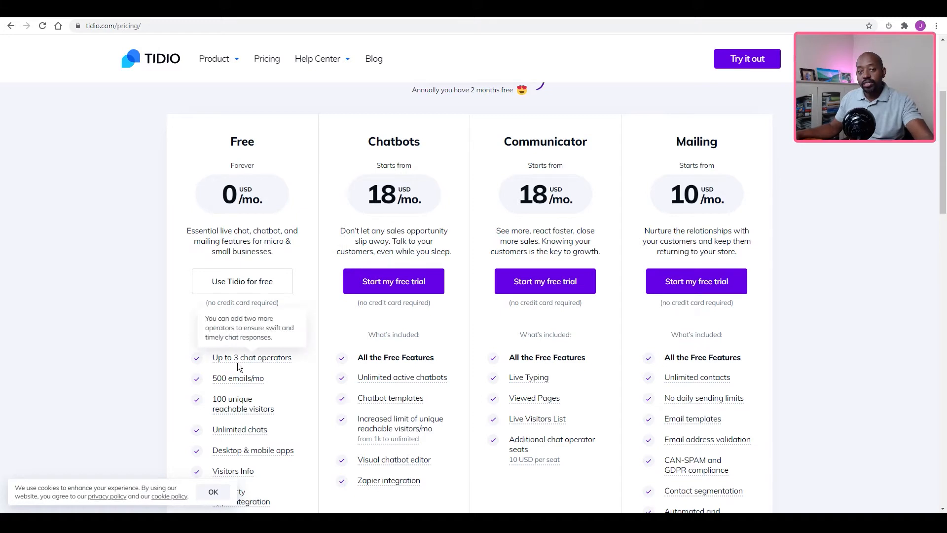
mouse_move(258, 379)
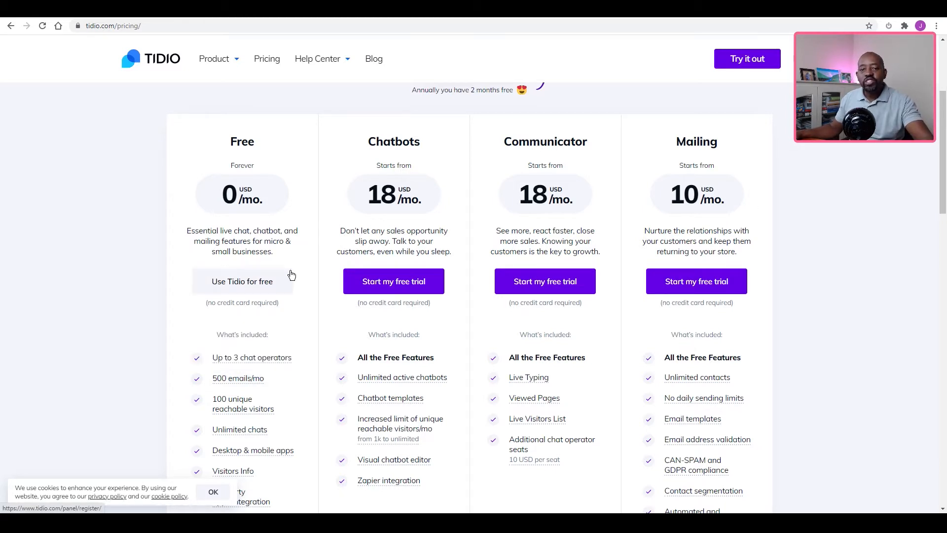
mouse_move(222, 381)
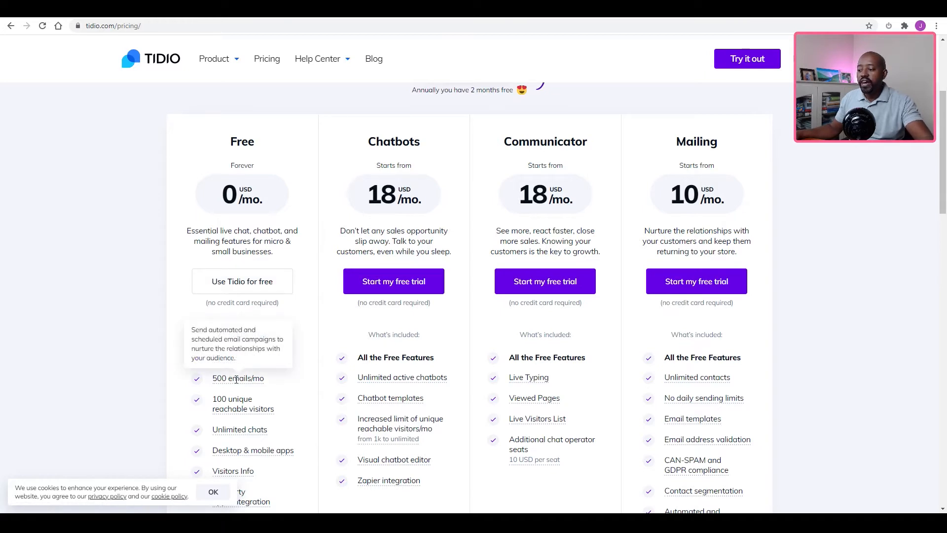
mouse_move(236, 398)
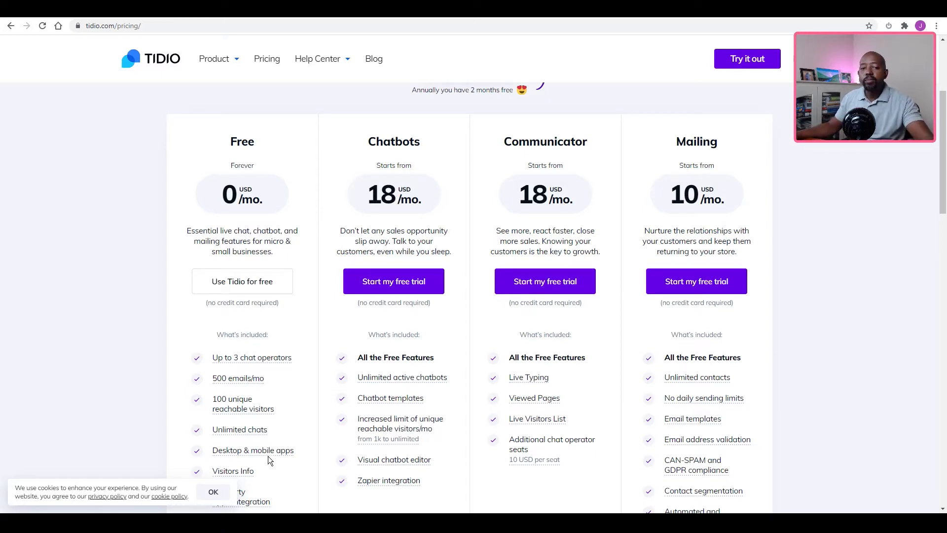
mouse_move(268, 455)
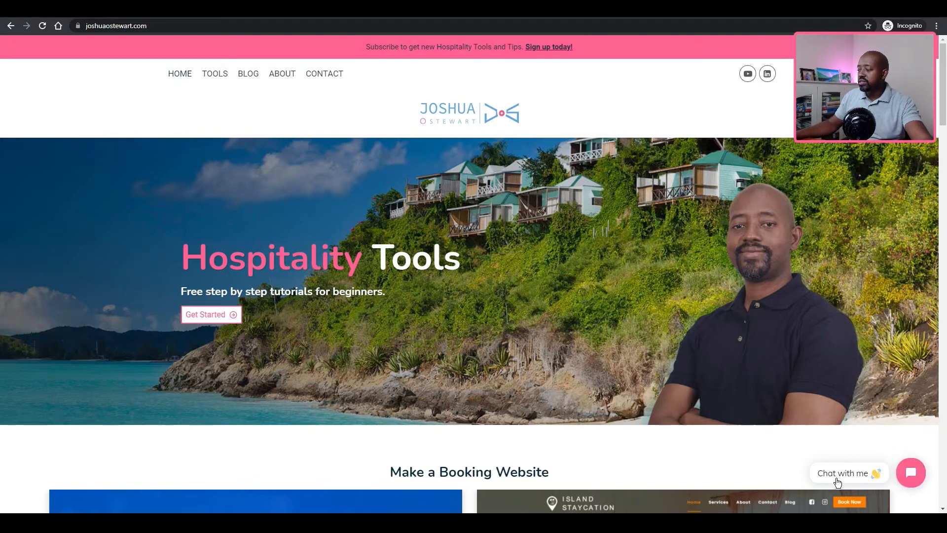
Step: On the example hospitality website, try the chat widget's Create a New Website option, browse its tutorial cards, go back and choose FAQ
left_click(906, 476)
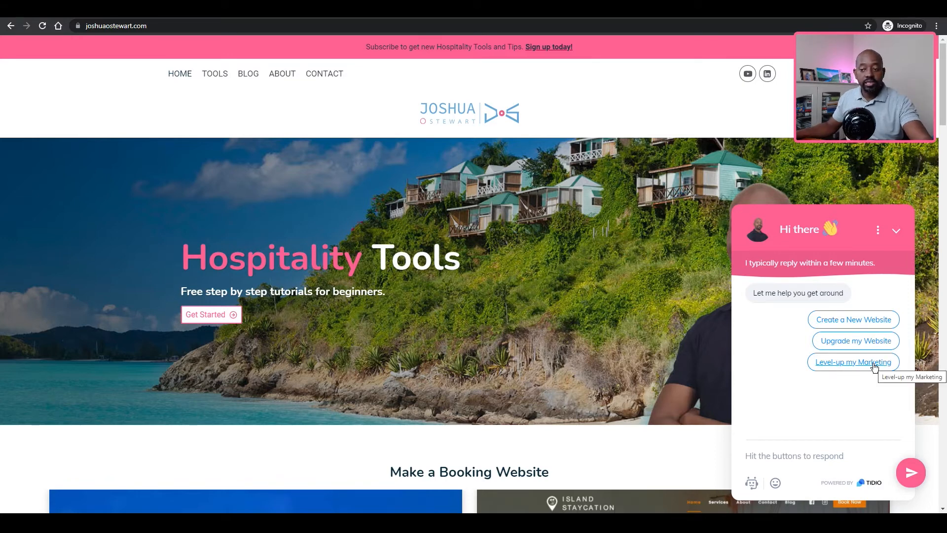
left_click(846, 321)
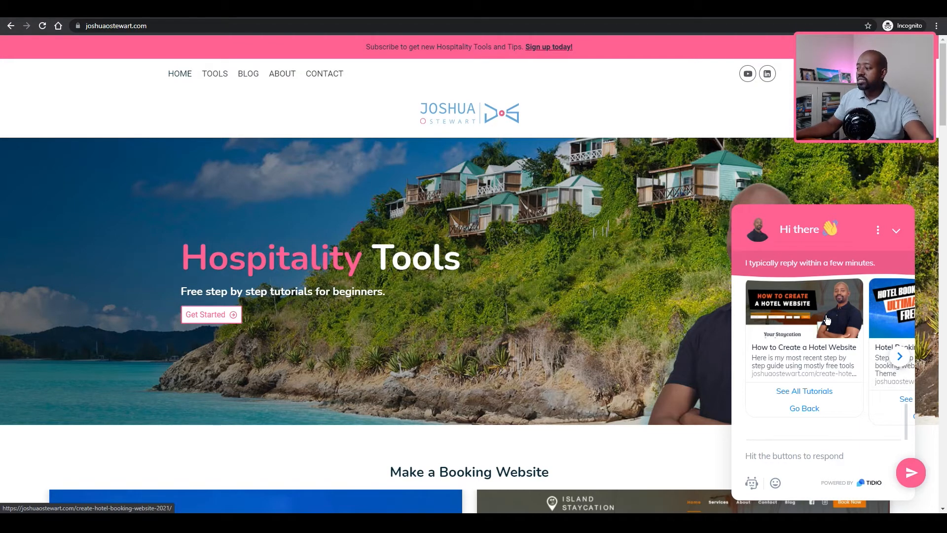
left_click(898, 356)
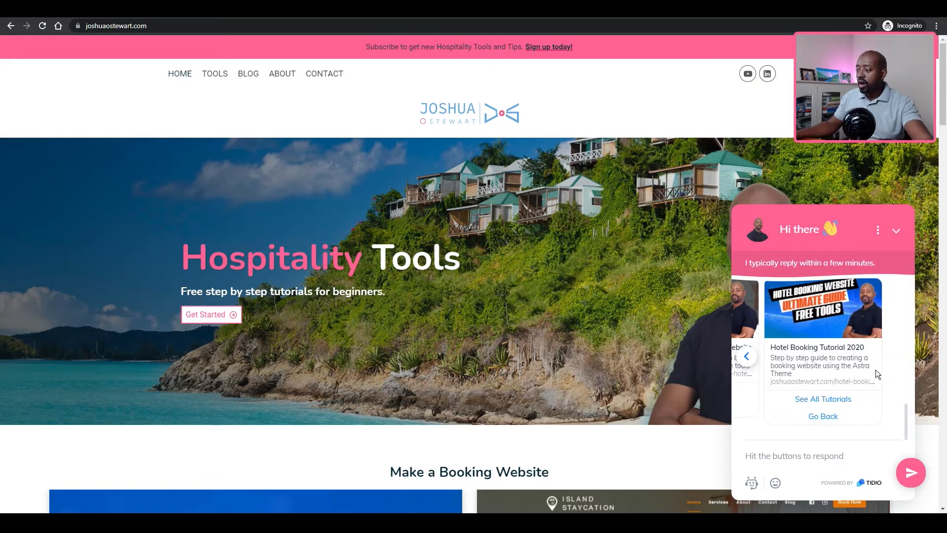
left_click(826, 415)
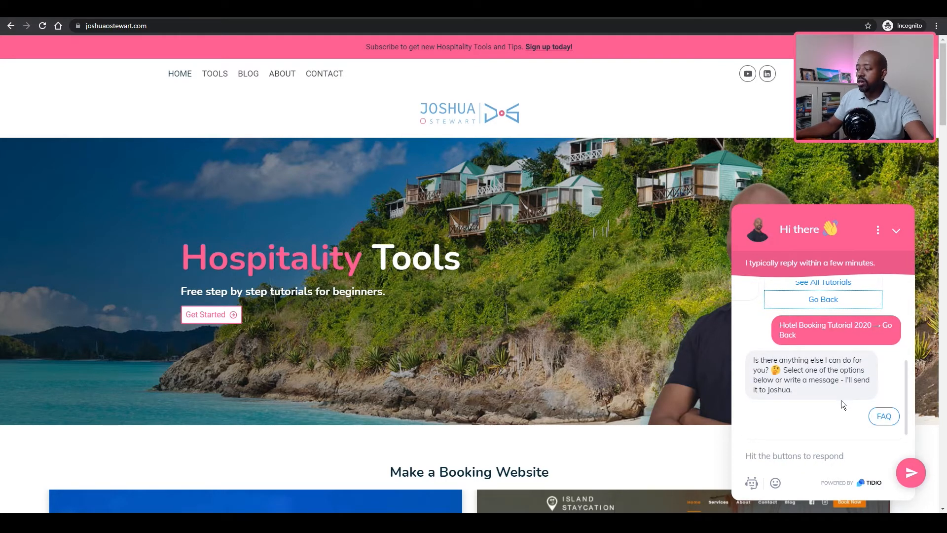
left_click(885, 416)
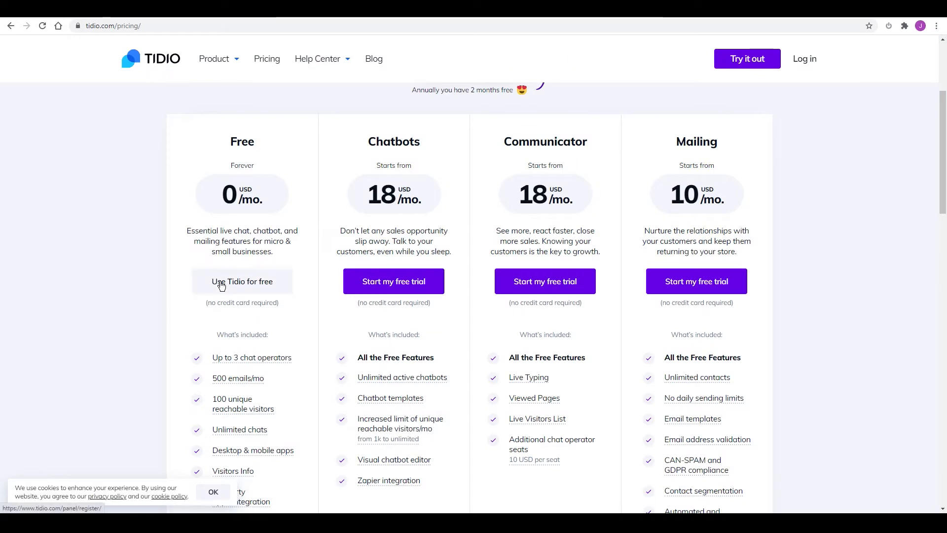
Step: Register for the Free plan by email, agreeing to the Terms & Conditions and Privacy Policy, and create the account
left_click(253, 285)
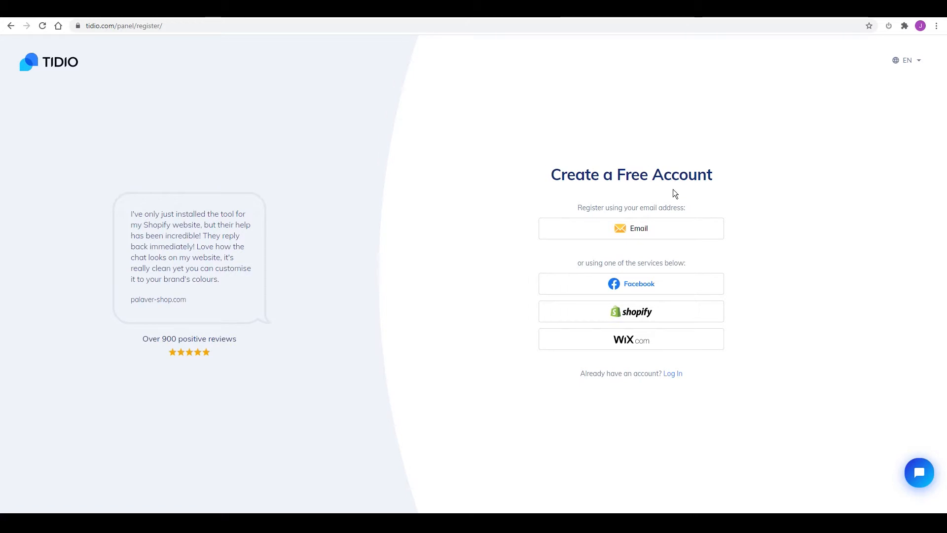
left_click(637, 233)
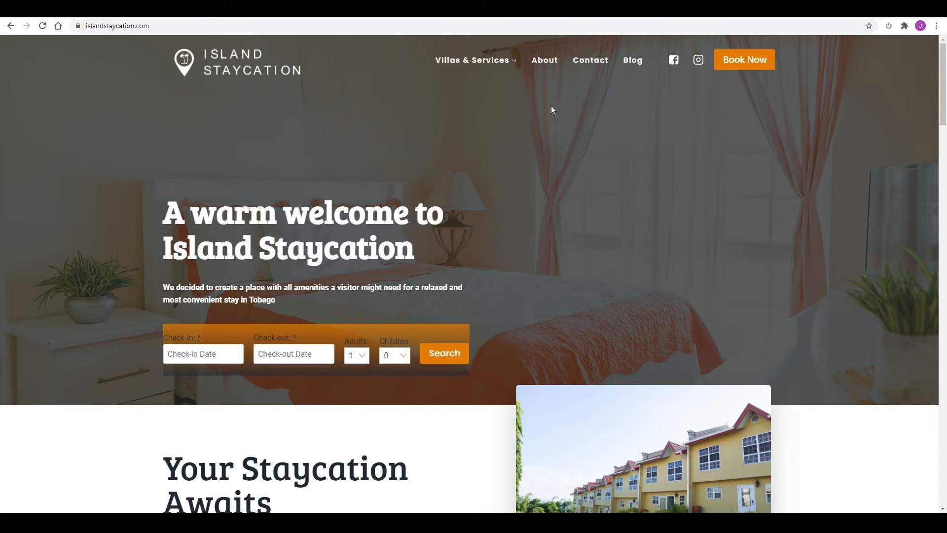
mouse_move(504, 75)
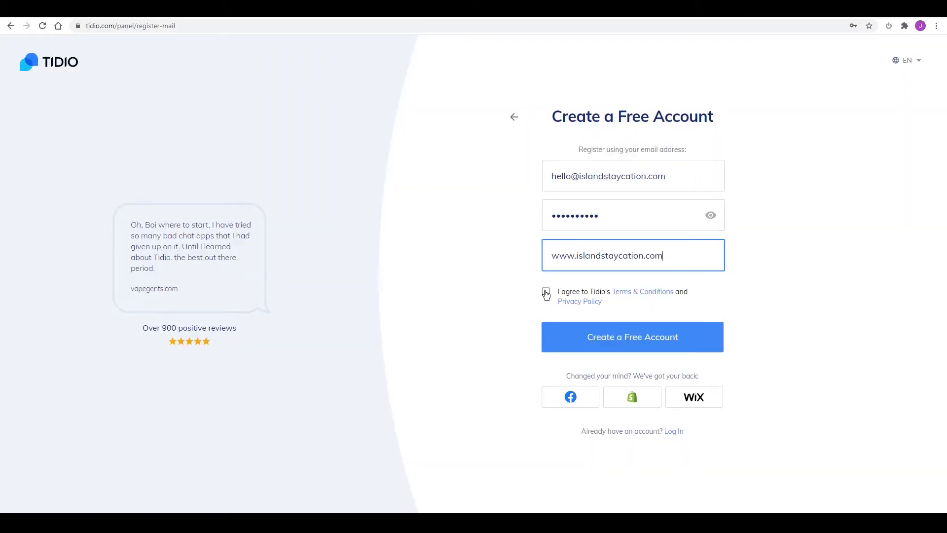
left_click(546, 291)
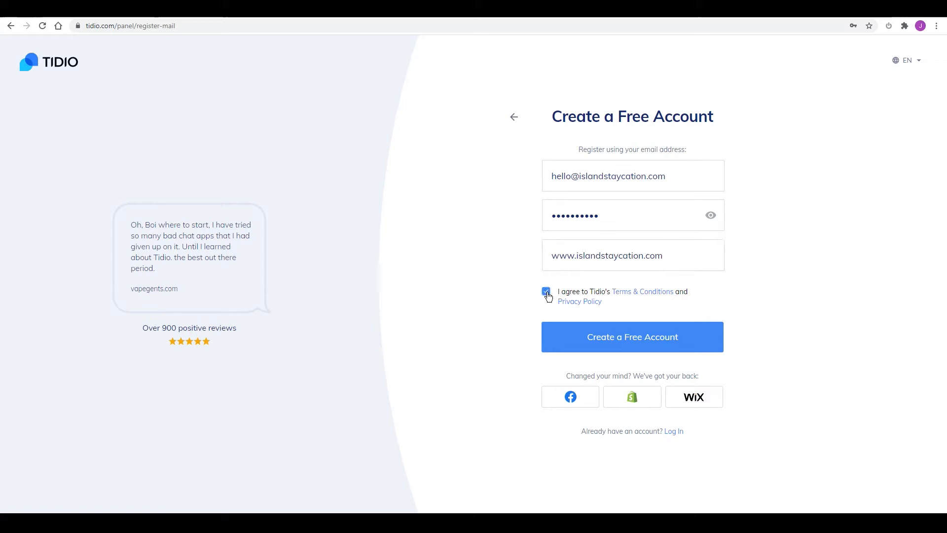
left_click(635, 339)
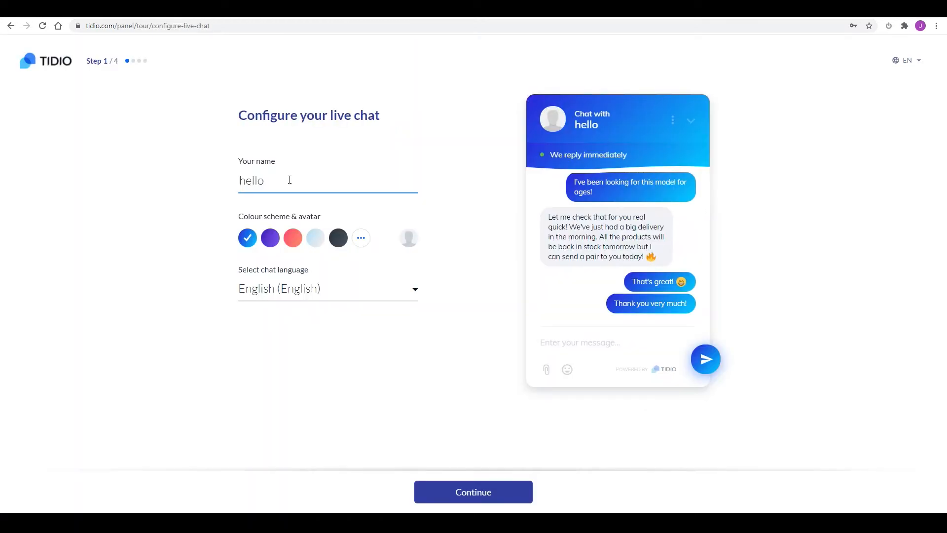
Step: Replace the live chat display name with Island Staycation
left_click_drag(281, 180, 203, 175)
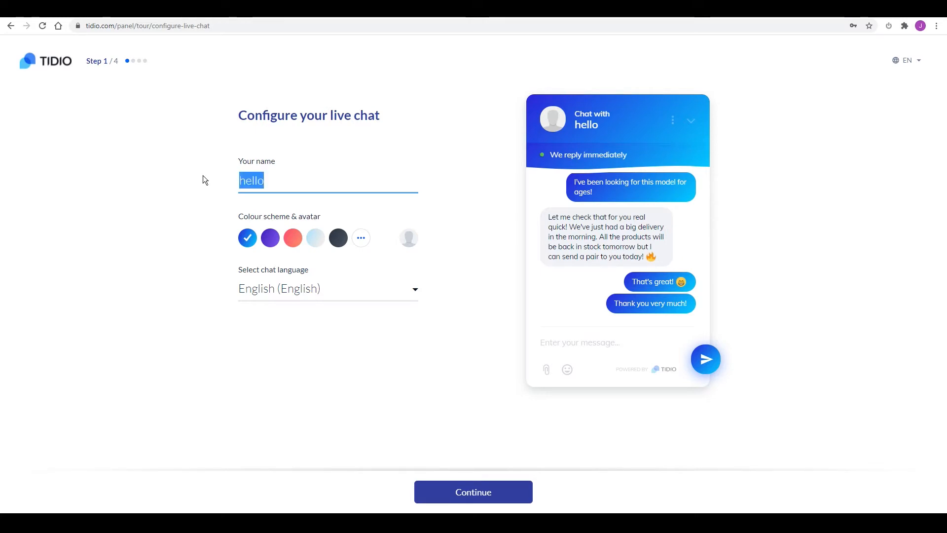
type("Is")
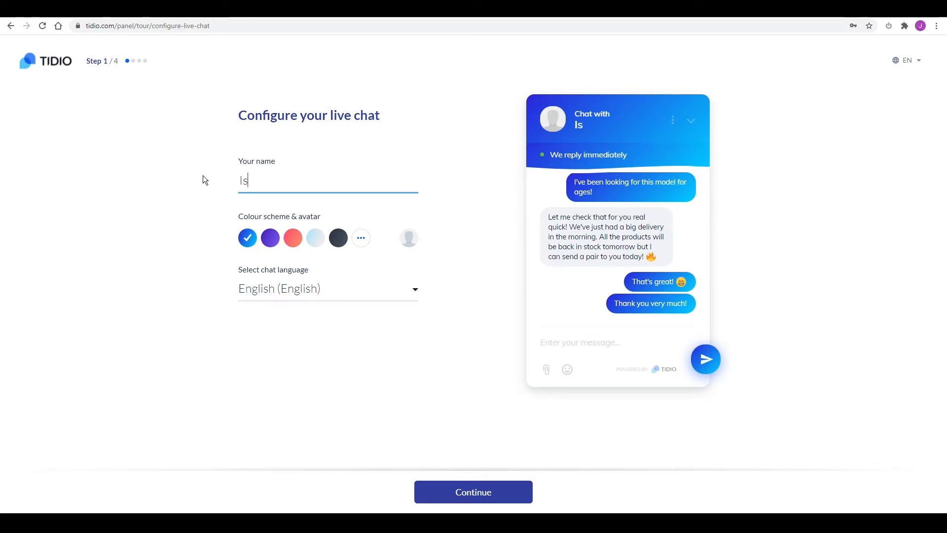
type("land Staycation")
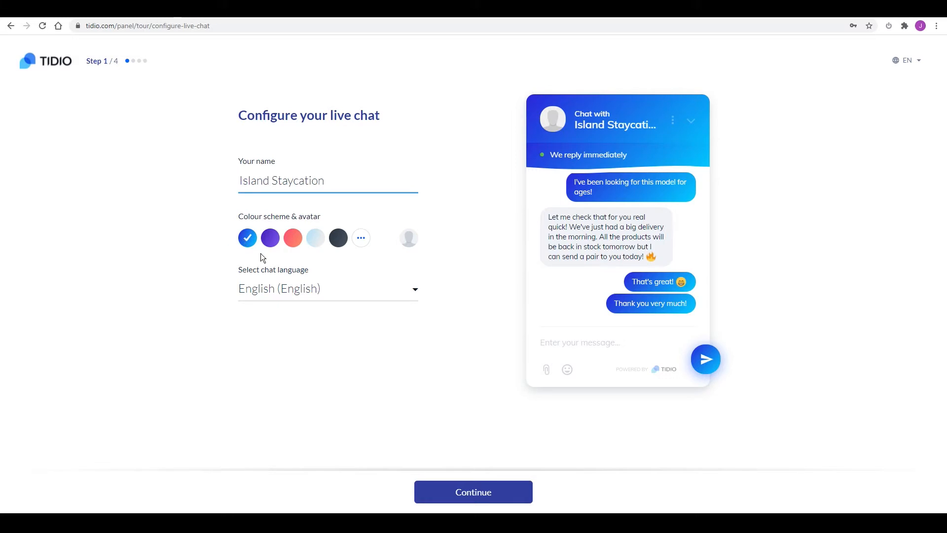
Step: Set the live chat colour scheme to the custom orange F5A623 and continue to the account information
left_click(361, 240)
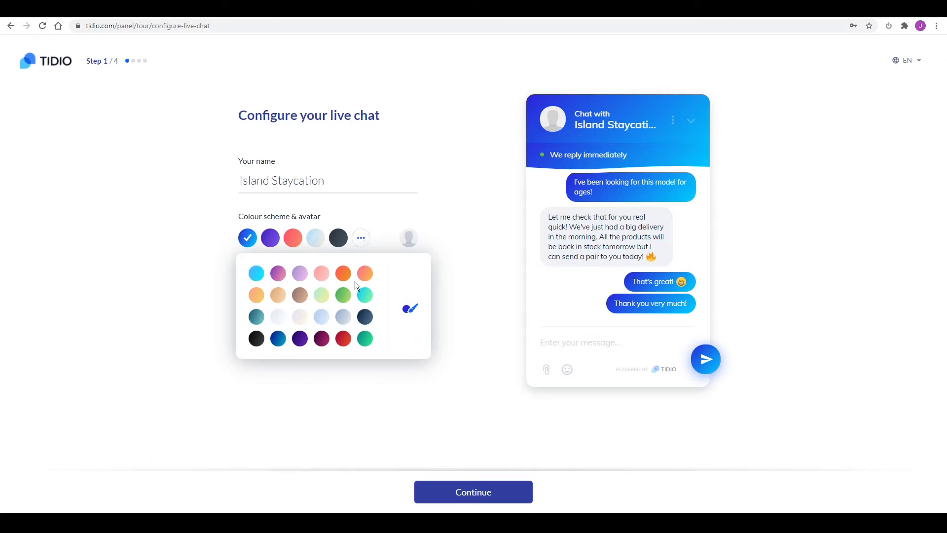
left_click(410, 312)
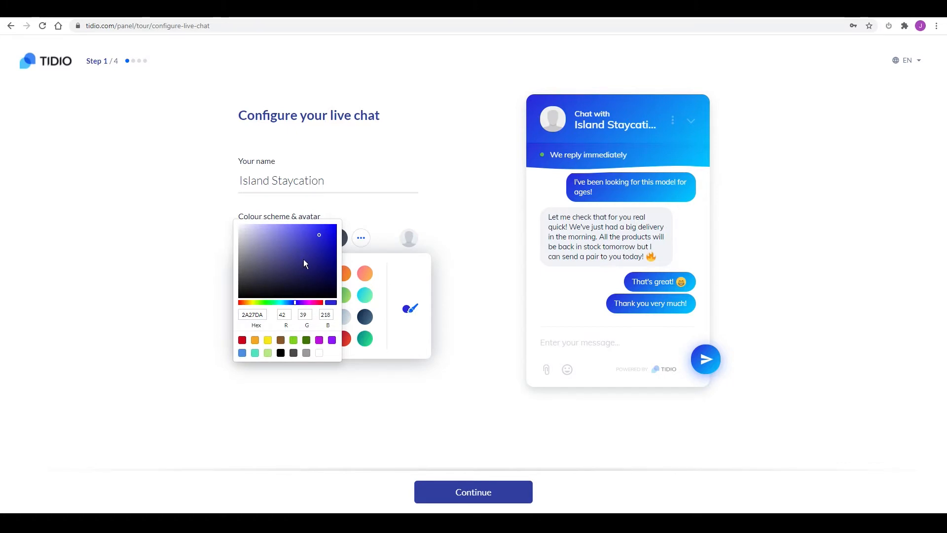
left_click(255, 341)
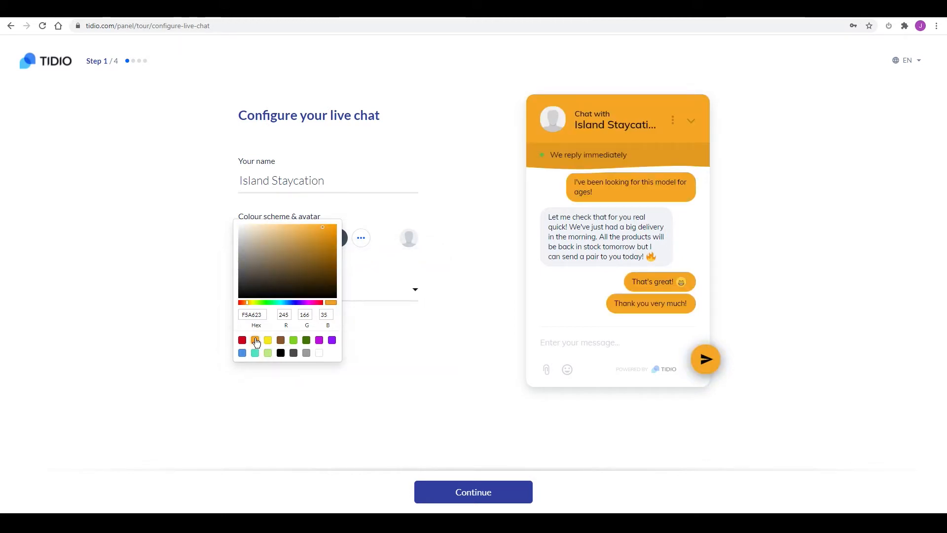
left_click(275, 378)
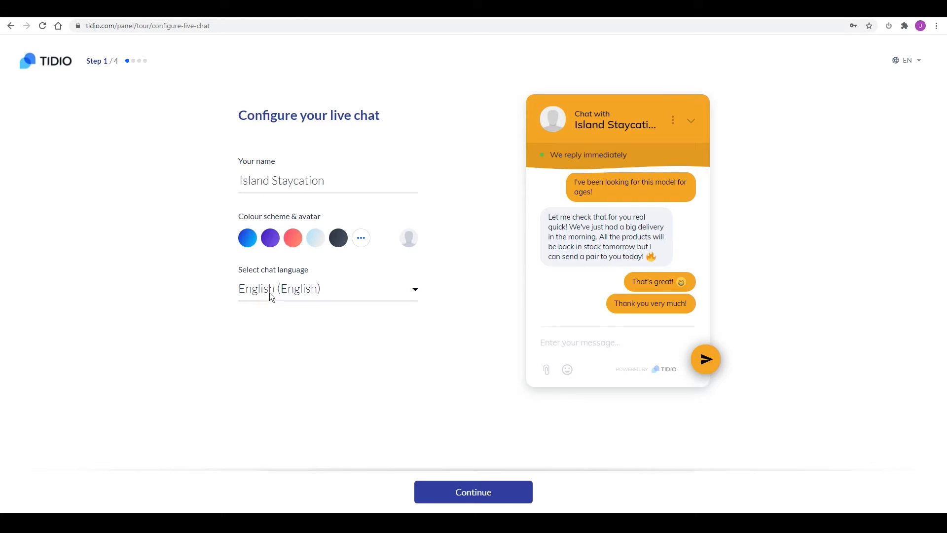
left_click(464, 493)
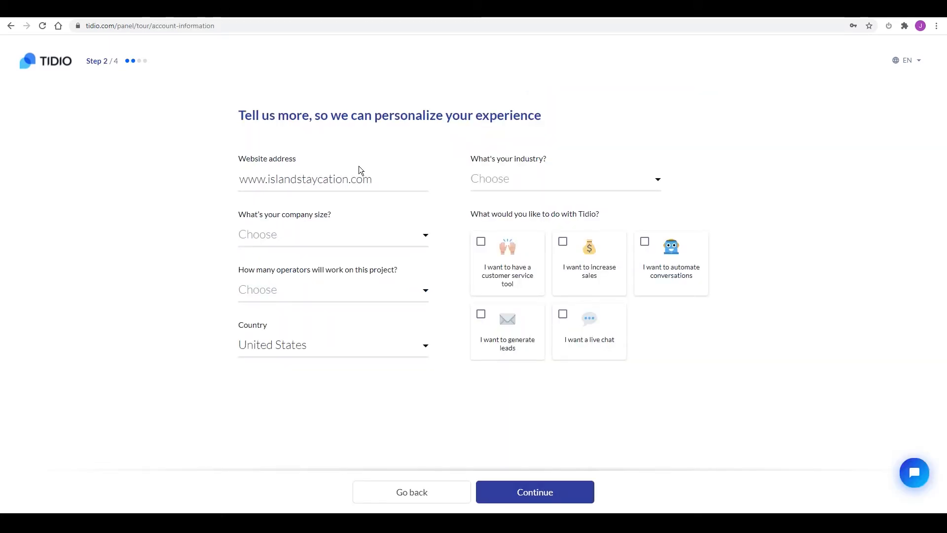
Step: Set the company size to 4-10, the number of operators to 1 and the country to Trinidad and Tobago
left_click(423, 235)
left_click(321, 282)
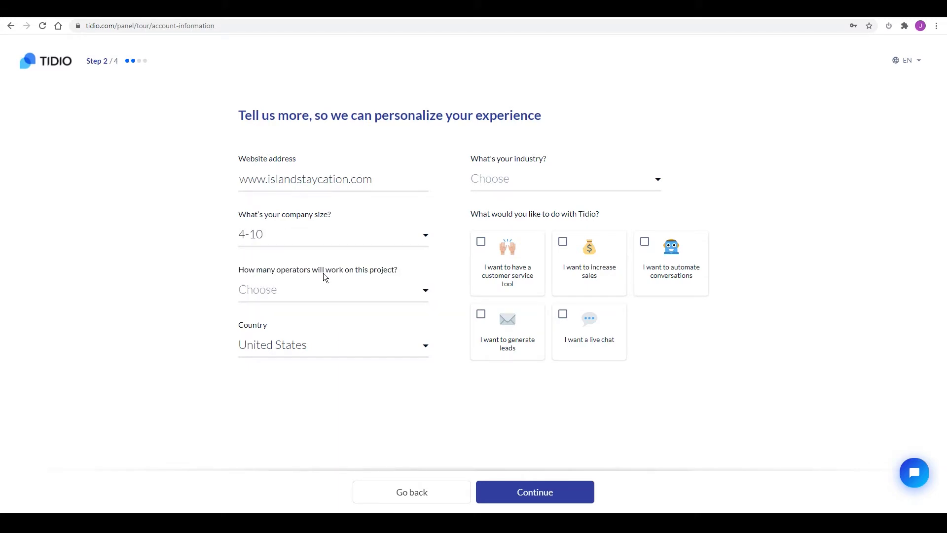
left_click(424, 290)
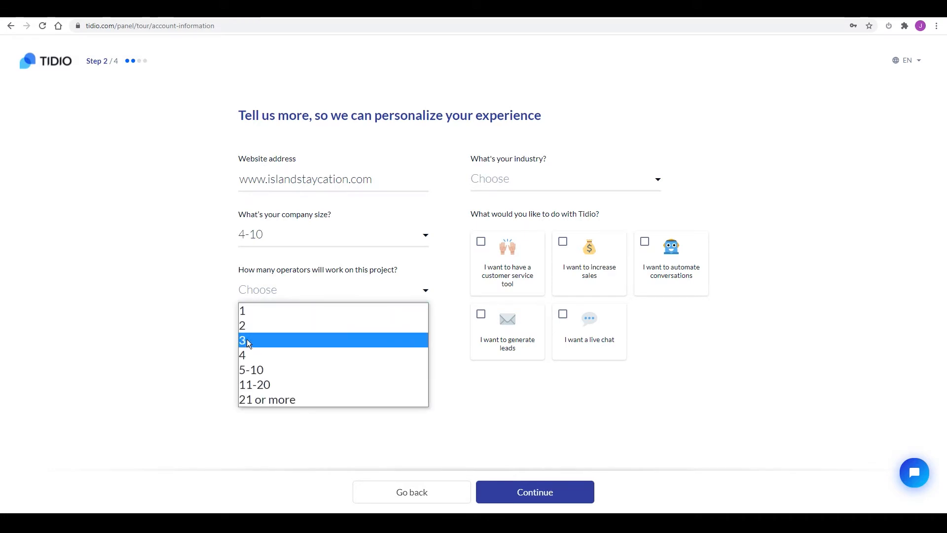
left_click(249, 309)
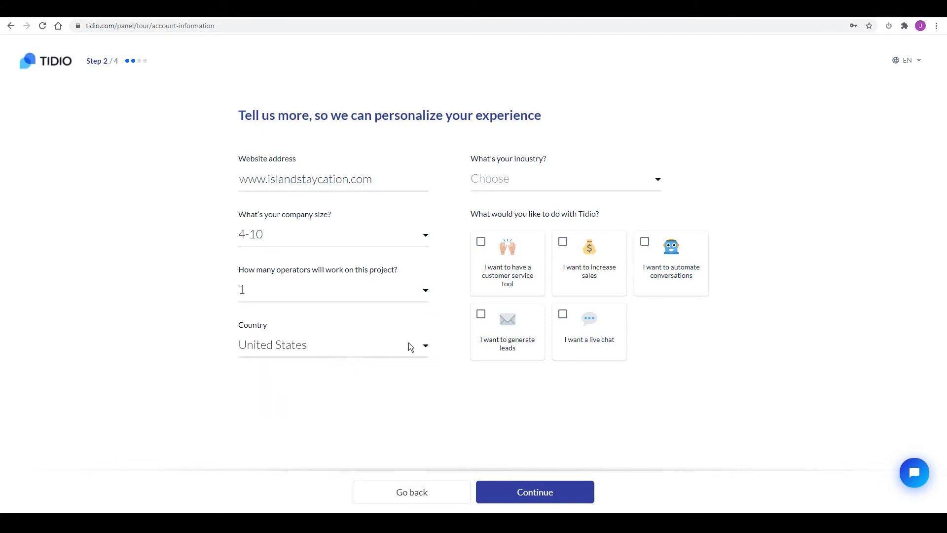
left_click(424, 347)
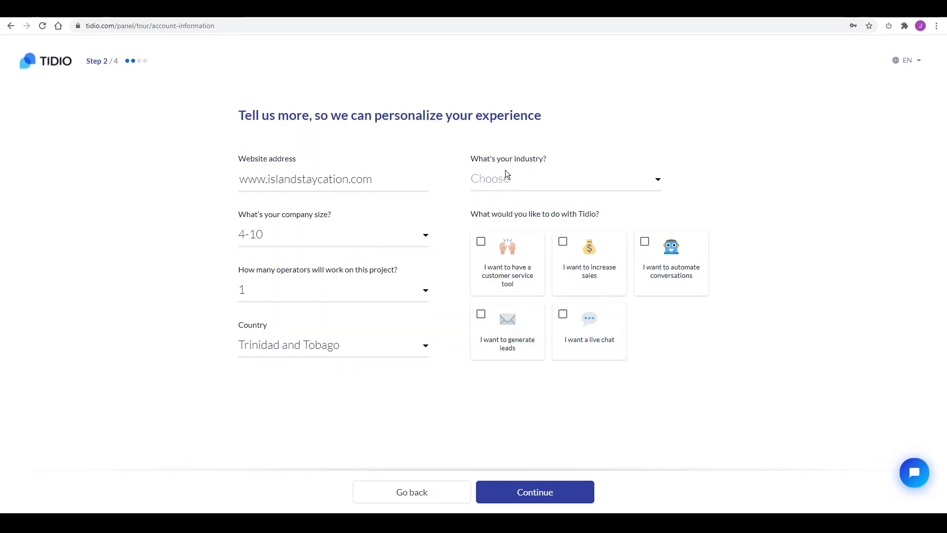
Step: Set the industry to Services, select increasing sales, automating conversations and live chat as the intended uses, and continue
left_click(563, 185)
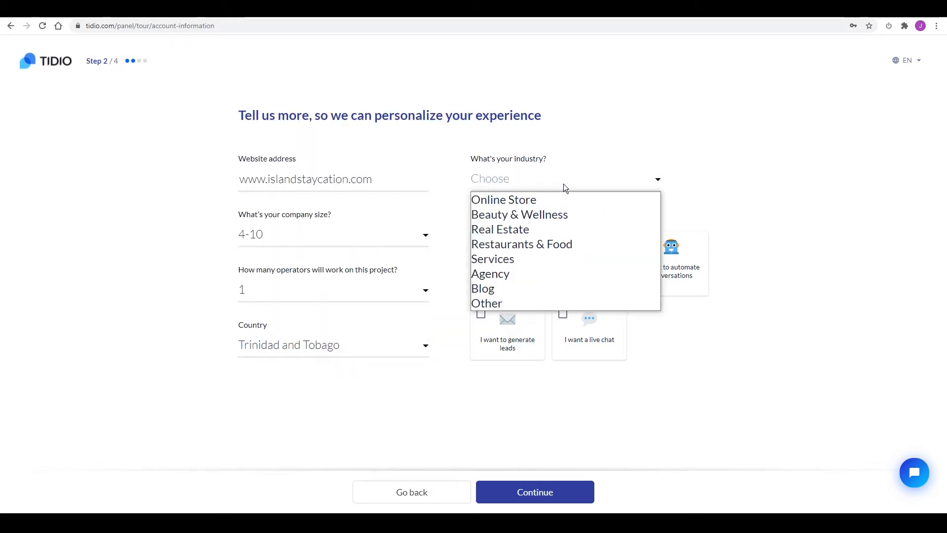
left_click(505, 266)
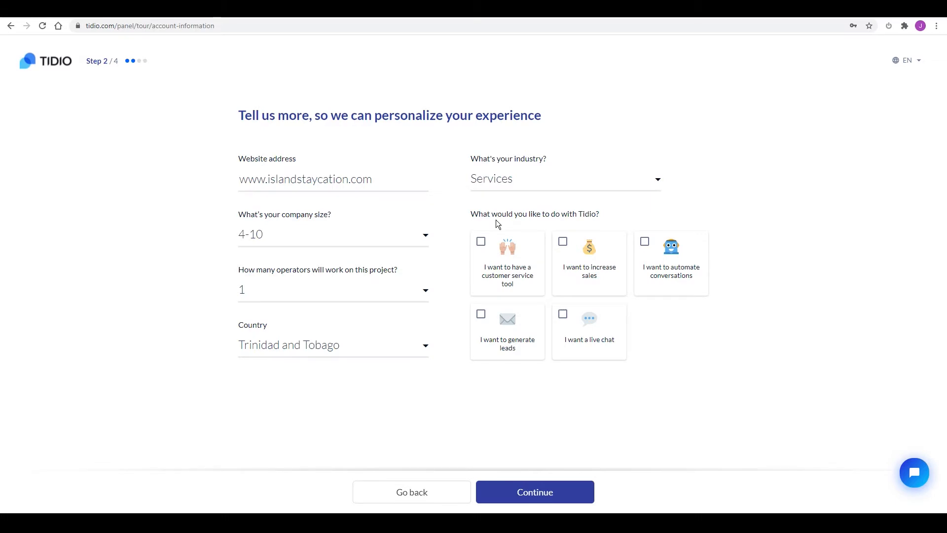
left_click(563, 242)
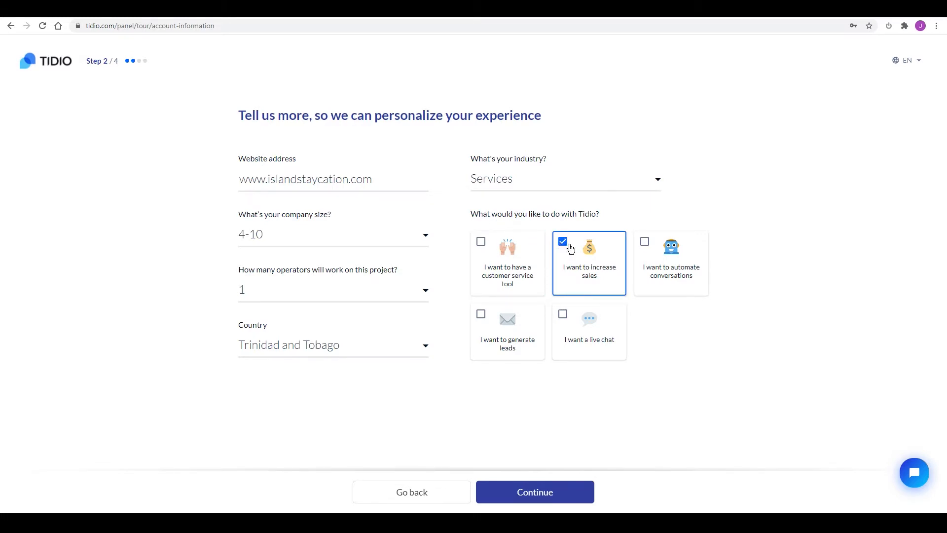
left_click(645, 243)
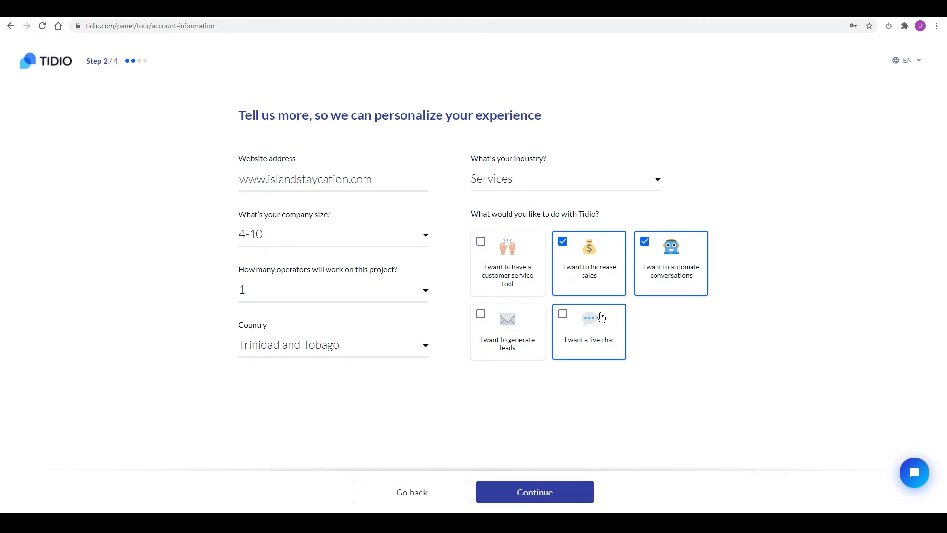
left_click(563, 315)
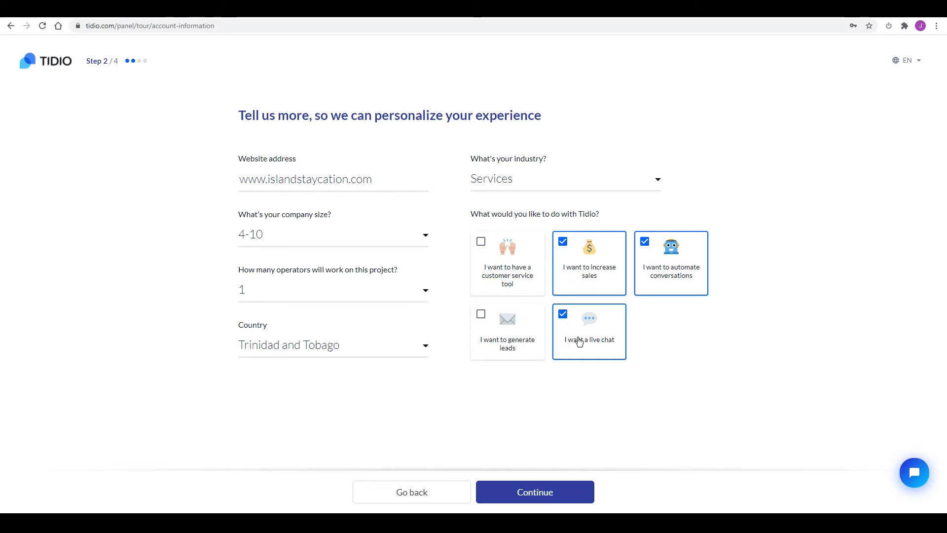
left_click(540, 494)
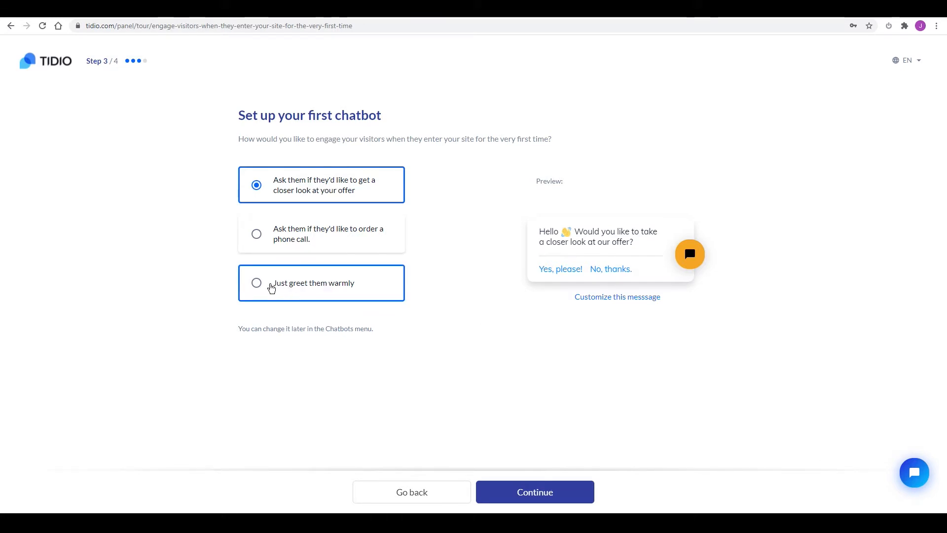
Step: Set the first chatbot to just greet new visitors warmly and continue to the code installation
left_click(260, 287)
left_click(534, 497)
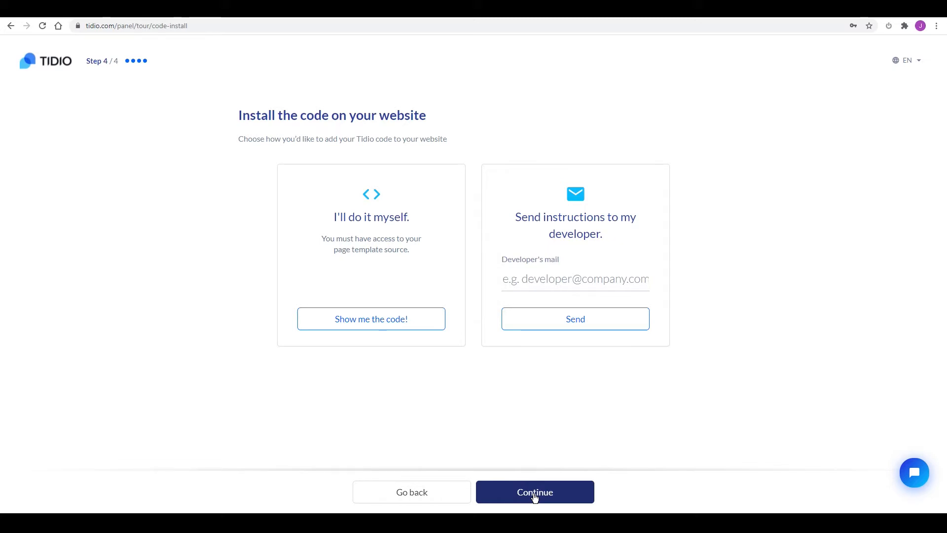
Step: Choose to install the code yourself, show the WordPress instructions and copy the Tidio script
left_click(361, 322)
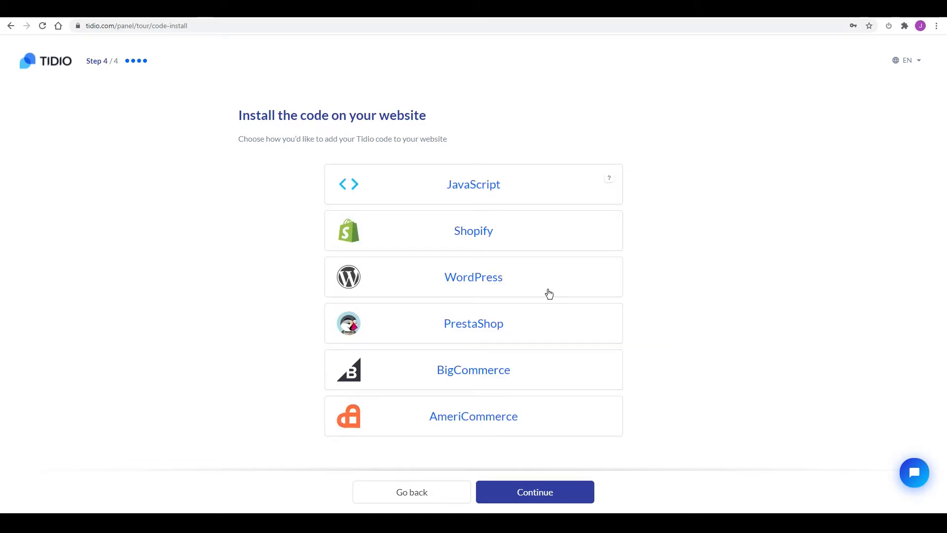
left_click(513, 282)
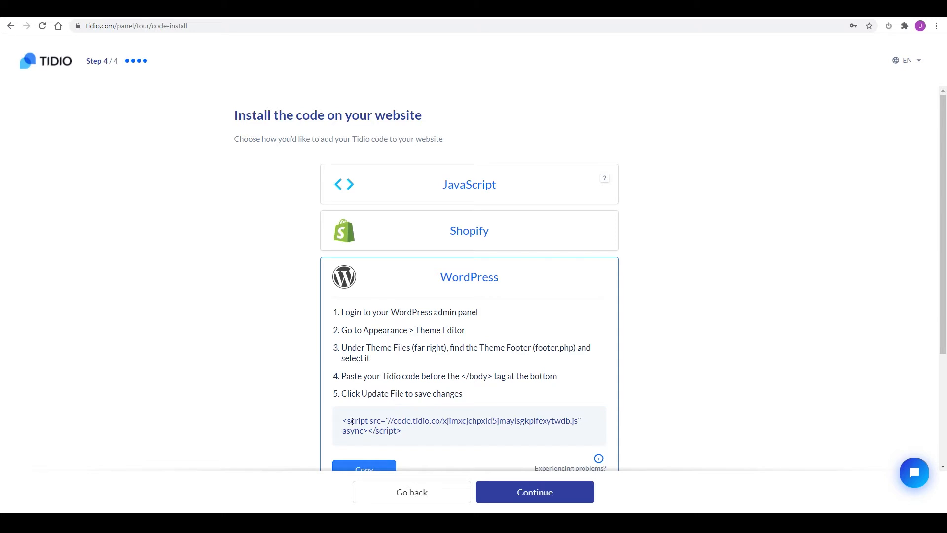
left_click_drag(417, 434, 312, 423)
right_click(368, 420)
left_click(390, 427)
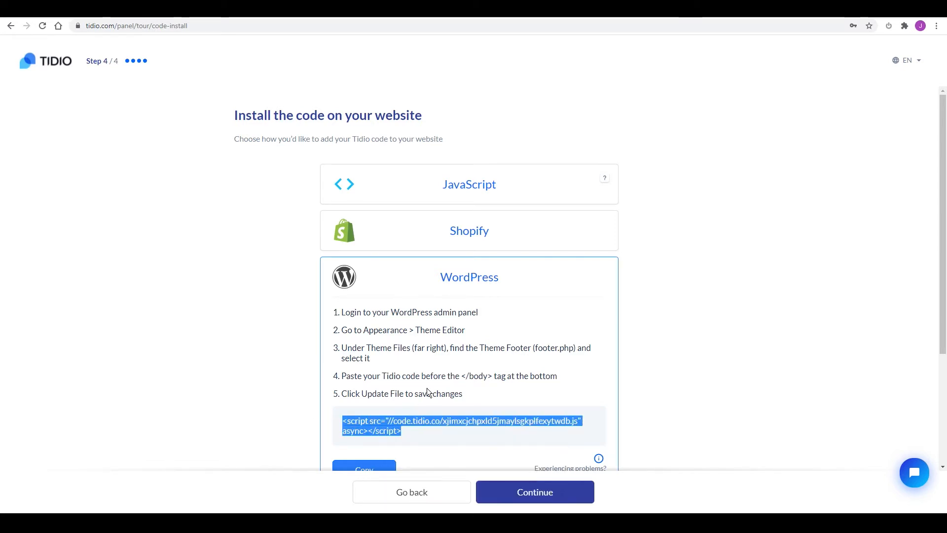
Step: Switch to the WordPress admin, try adding the Tidio script before the closing body tag in Kadence's footer.php and undo the insertion
left_click(418, 16)
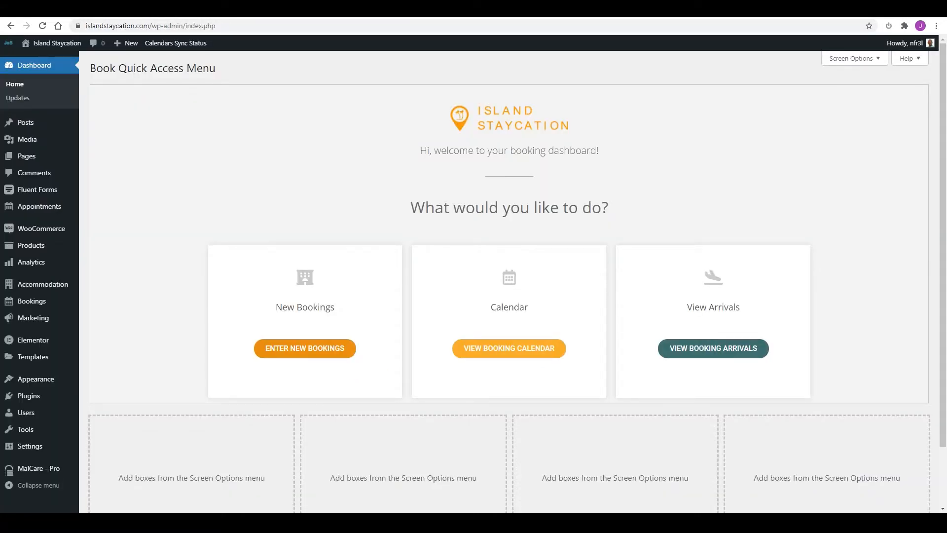
mouse_move(39, 381)
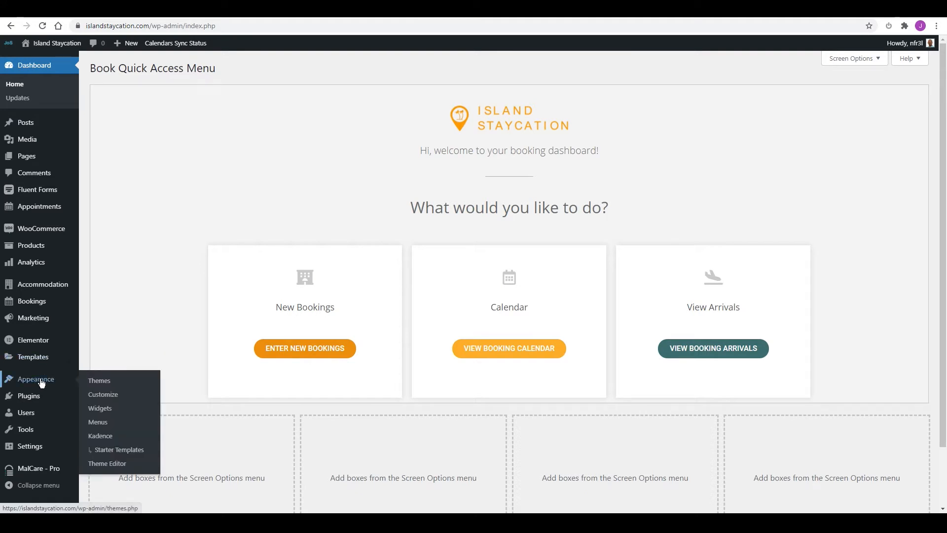
left_click(101, 464)
left_click(854, 341)
left_click(108, 423)
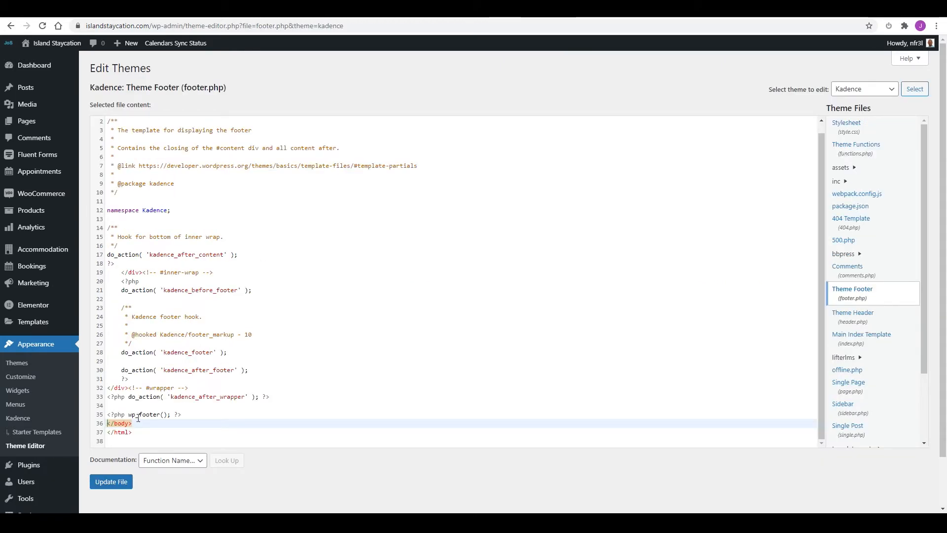
key("Return")
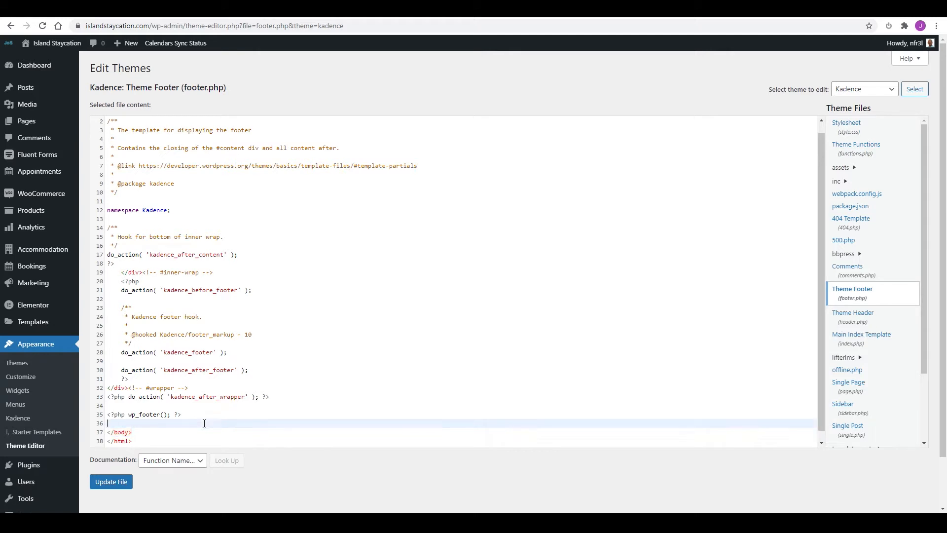
key("ctrl+v")
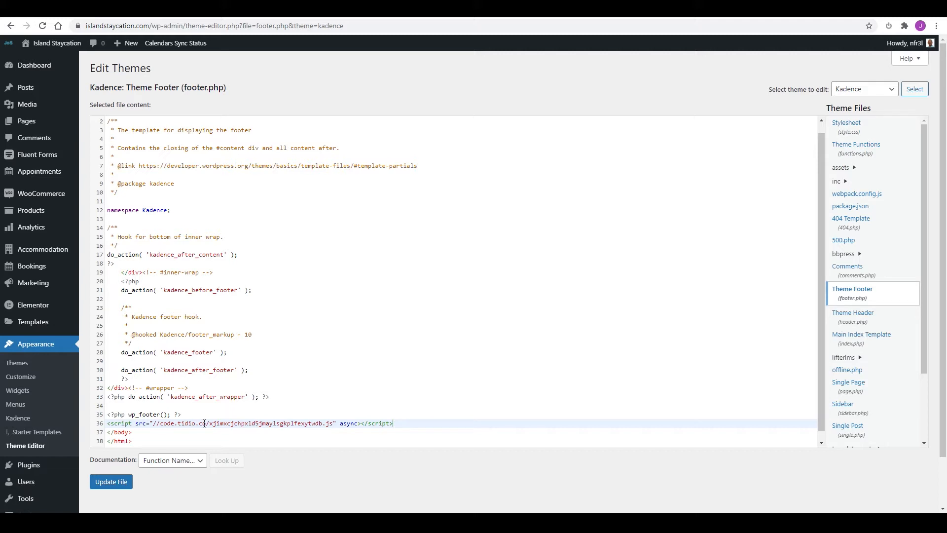
key("ctrl+z")
key("ctrl+z")
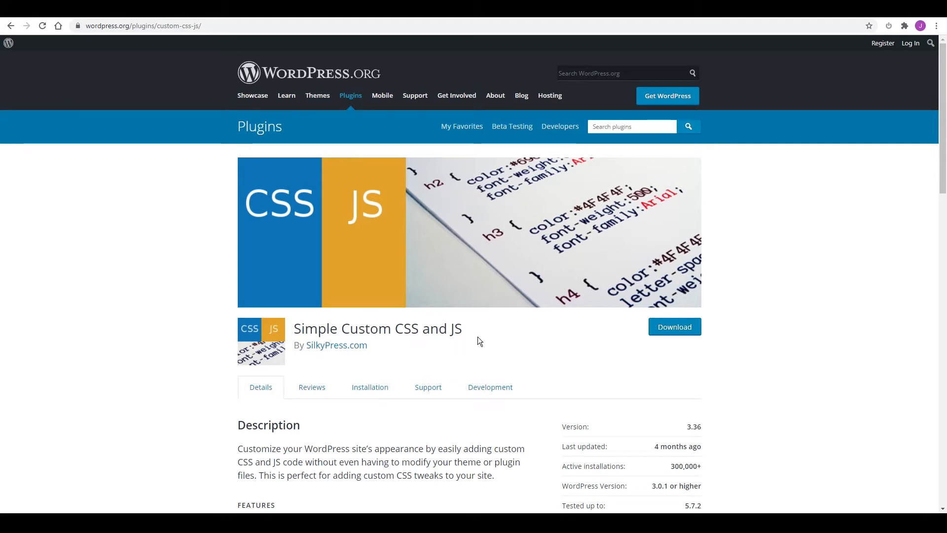
Step: Review the Simple Custom CSS and JS plugin page, return to the WordPress admin and start adding a new plugin, leaving the theme editor unsaved
scroll(477, 337, "down", 6)
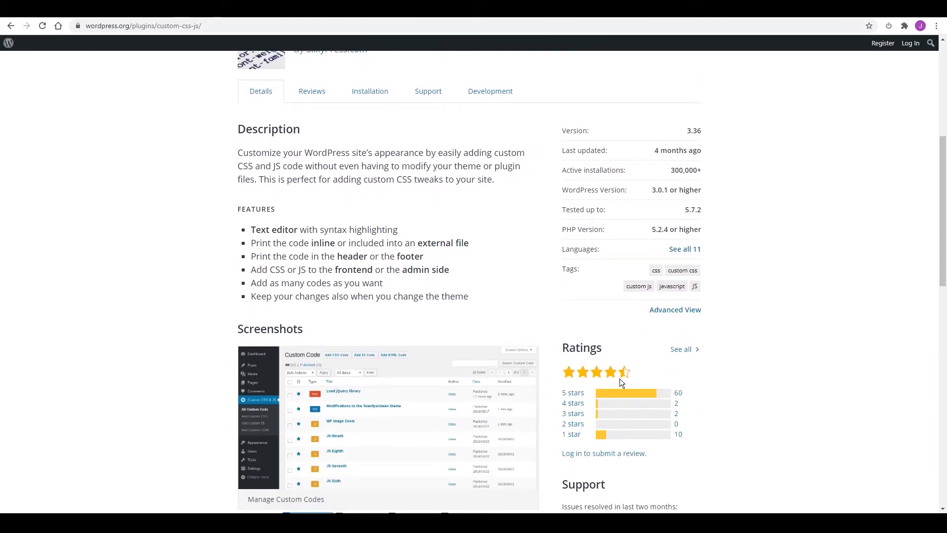
scroll(531, 270, "up", 2)
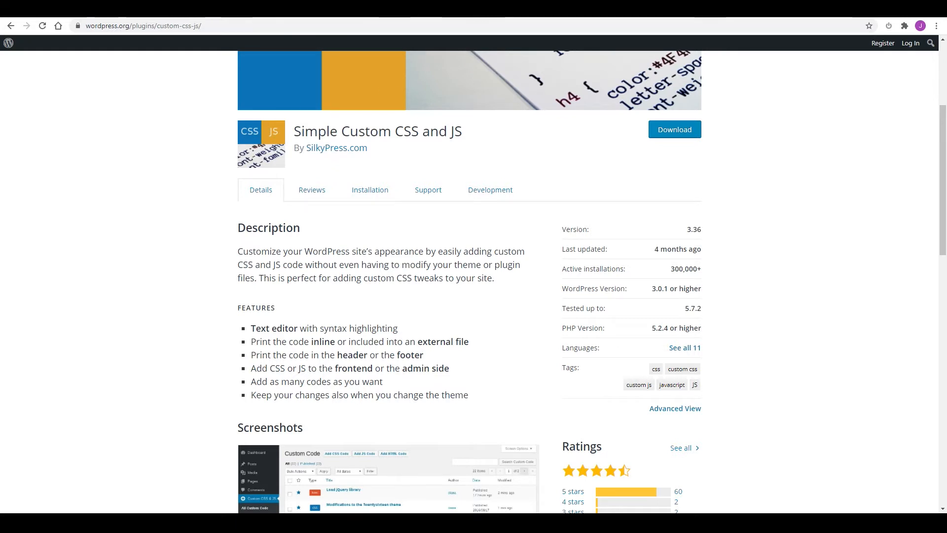
left_click(518, 9)
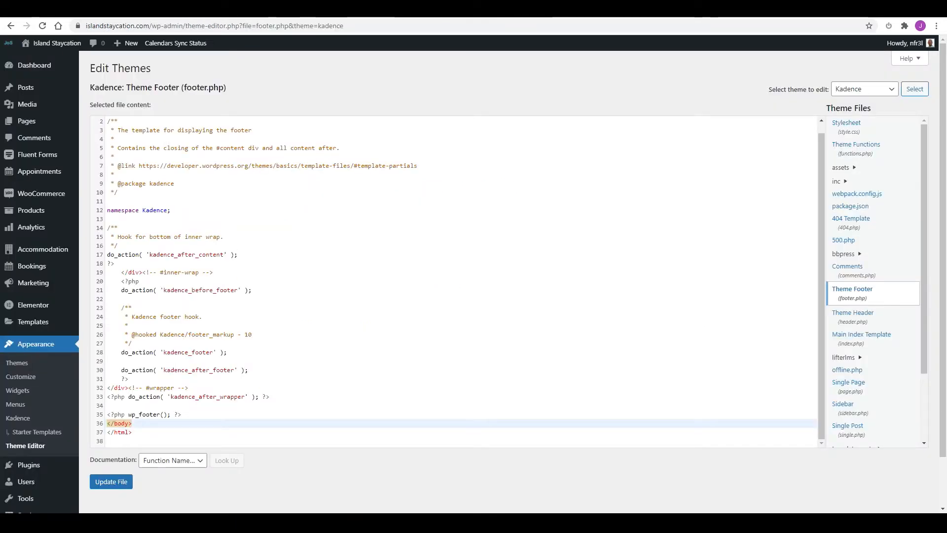
left_click(35, 466)
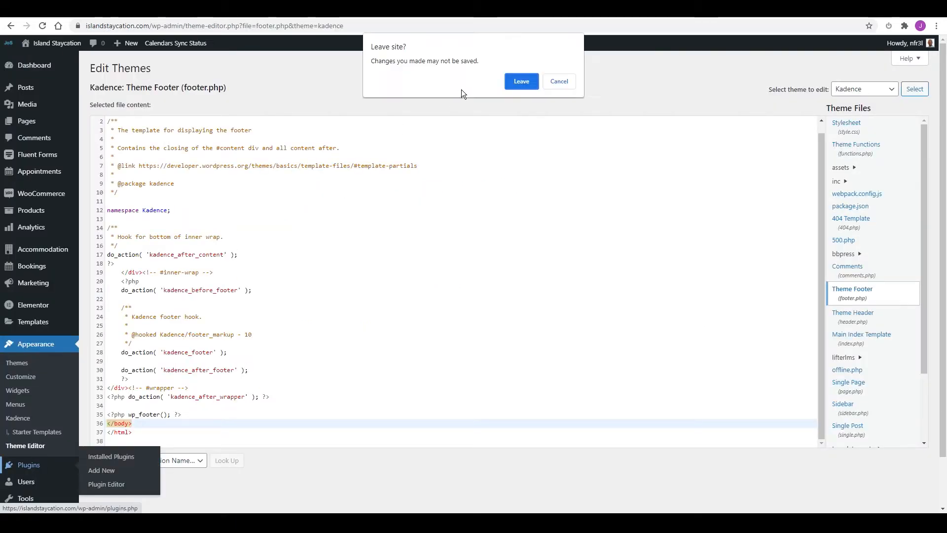
left_click(520, 84)
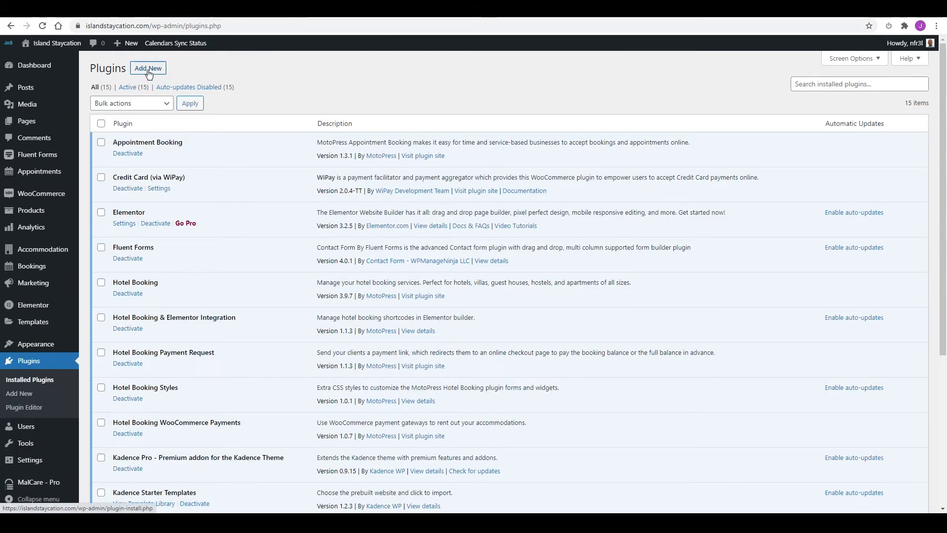
left_click(149, 69)
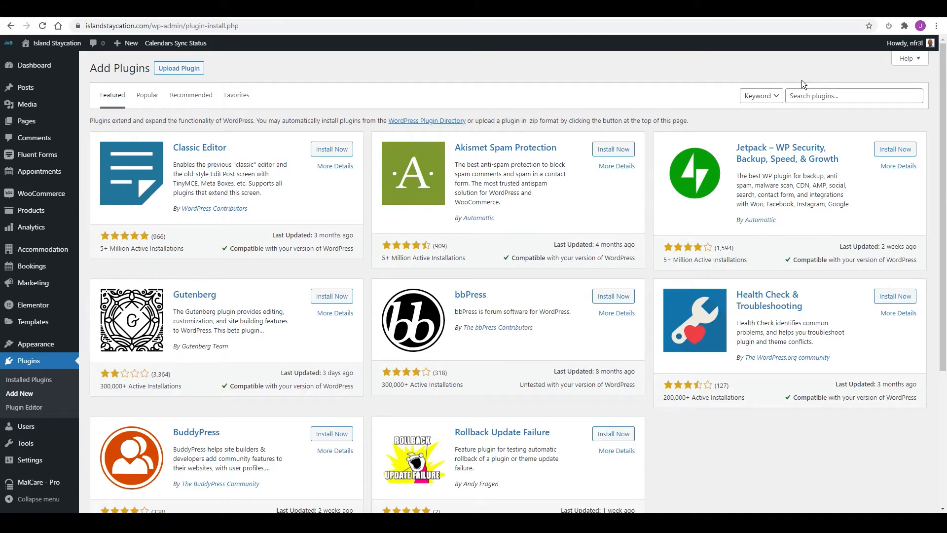
Step: Search the plugins for "simple custom css and js", and install and activate Simple Custom CSS and JS
left_click(808, 96)
type("simple custom css and js")
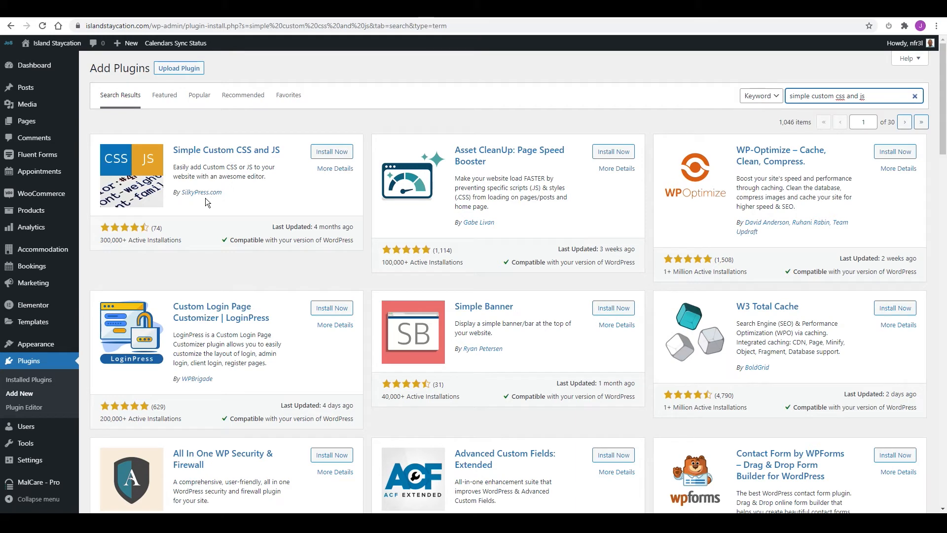
left_click(338, 155)
left_click(336, 153)
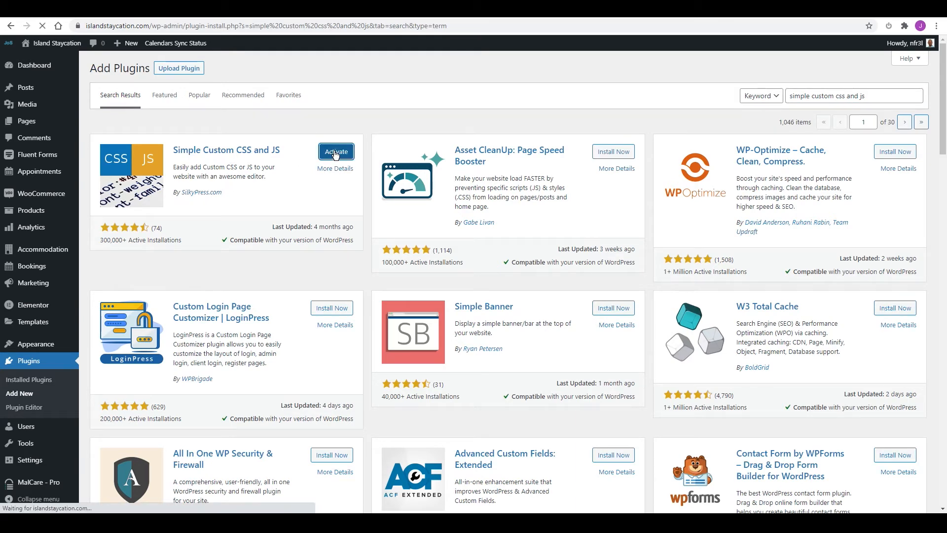
Step: Start a new HTML code entry in Custom CSS & JS
mouse_move(36, 176)
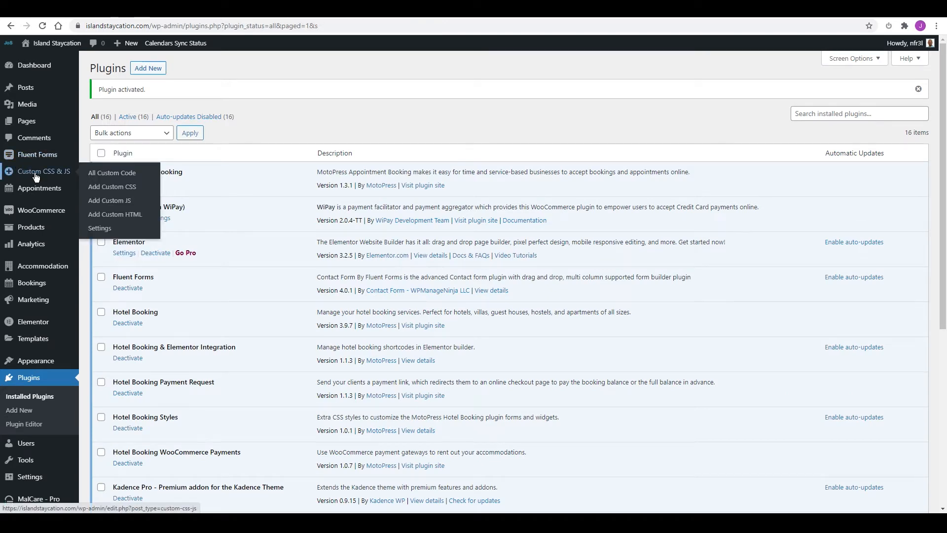
left_click(44, 177)
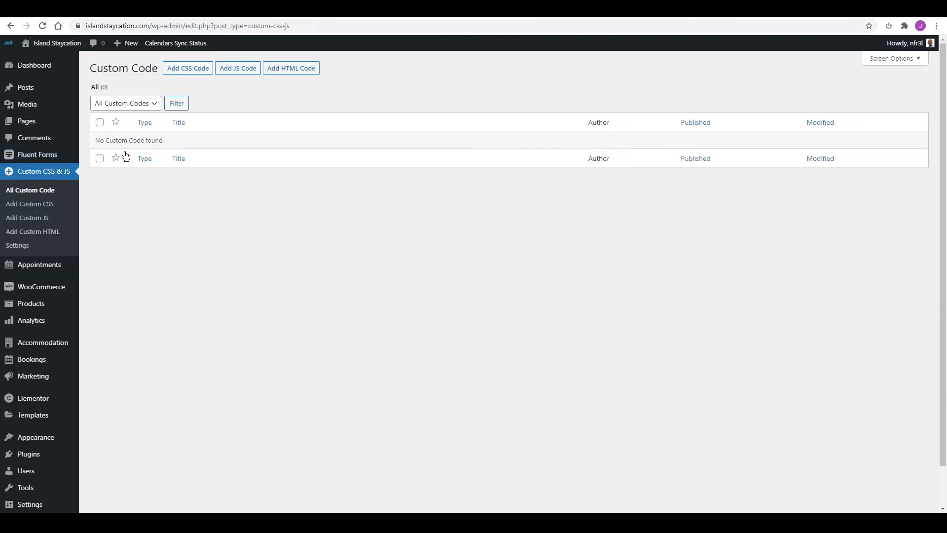
left_click(288, 73)
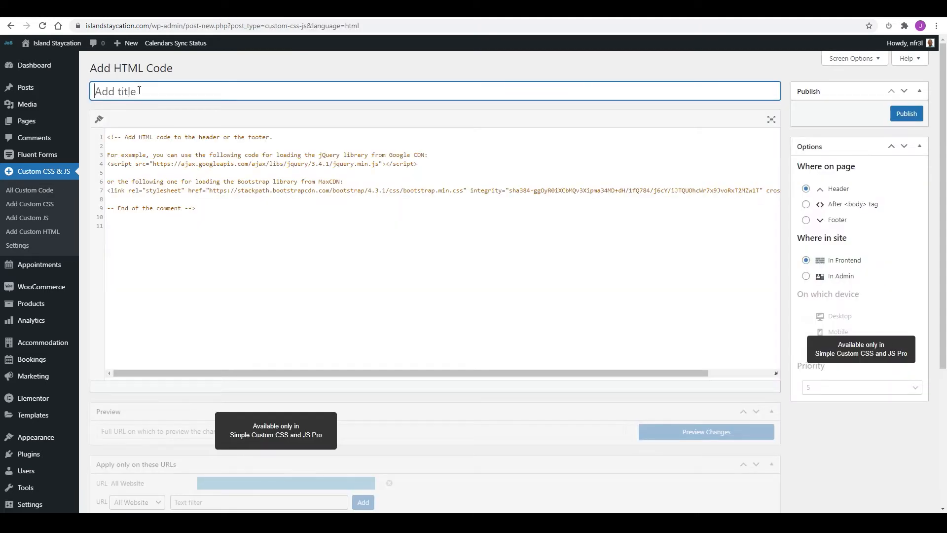
Step: Fill in the HTML code entry with the title Tidio, footer placement and the copied Tidio script, and try to publish it
type("Tidio")
left_click(808, 220)
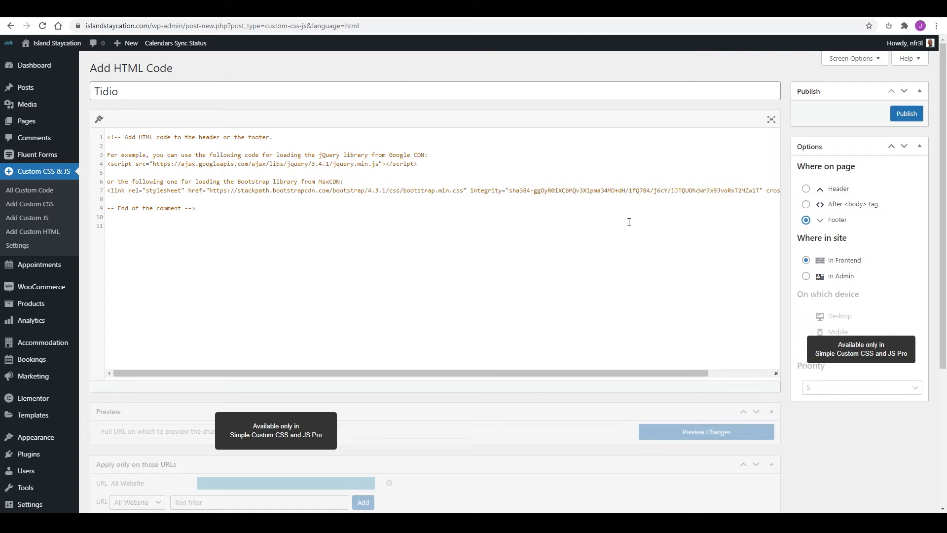
left_click(122, 219)
type("<script src=\"//code.tidio.co/xjimxcjchpxld5jmaylsgkplfexytwdb.js\" async></script>")
type("<a")
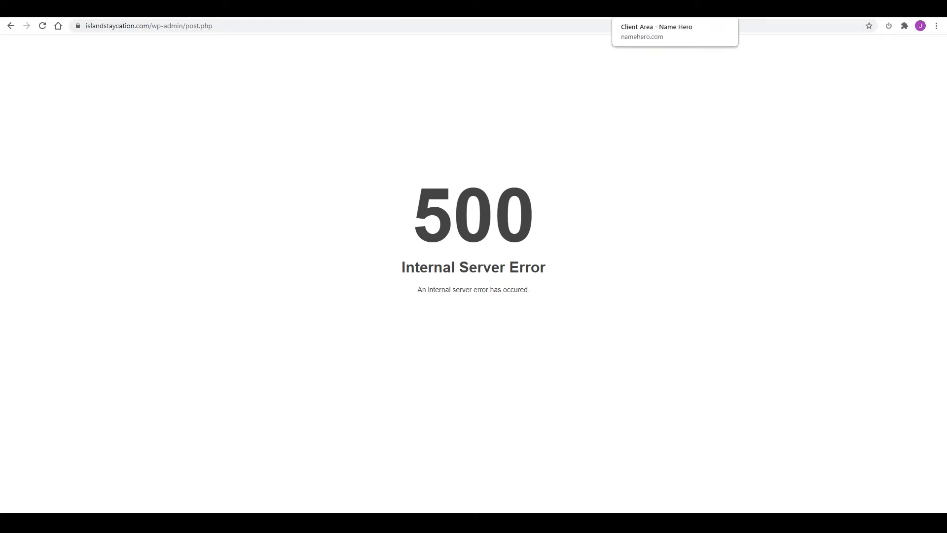
Step: Switch to the NameHero cPanel and turn ModSecurity off for islandstaycation.com
left_click(671, 9)
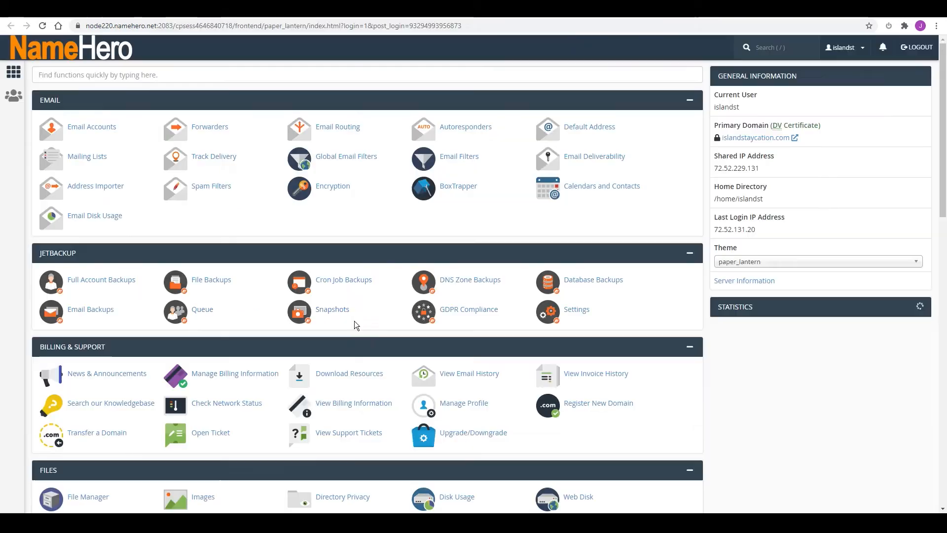
scroll(352, 316, "down", 5)
scroll(352, 317, "down", 5)
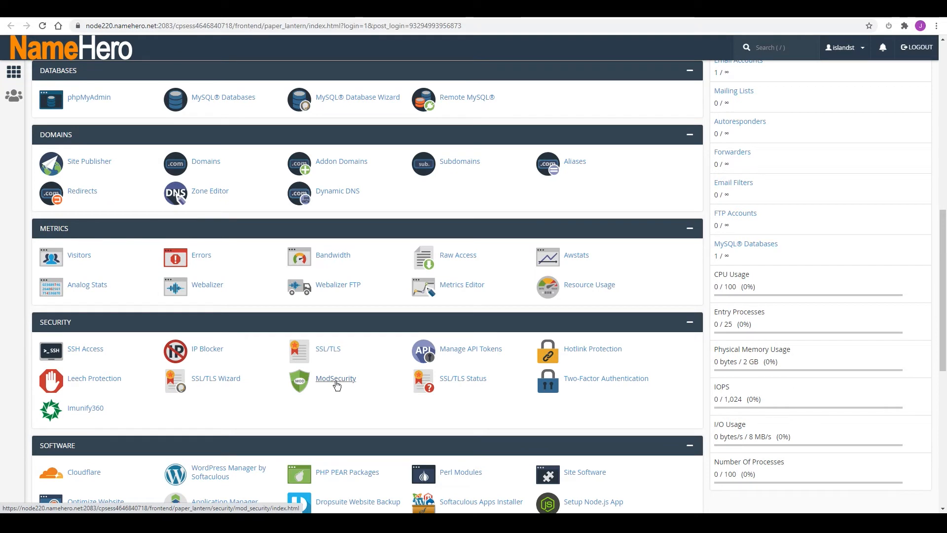
left_click(336, 378)
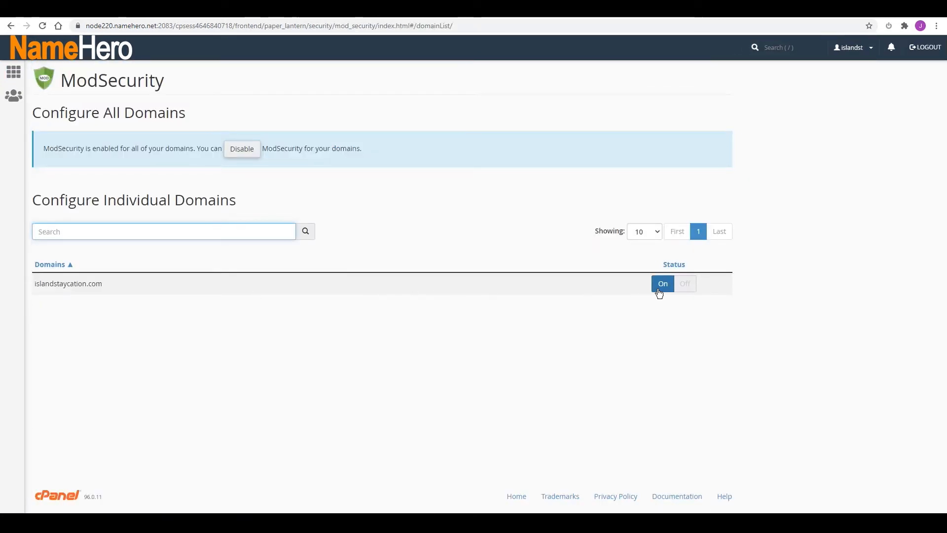
left_click(686, 285)
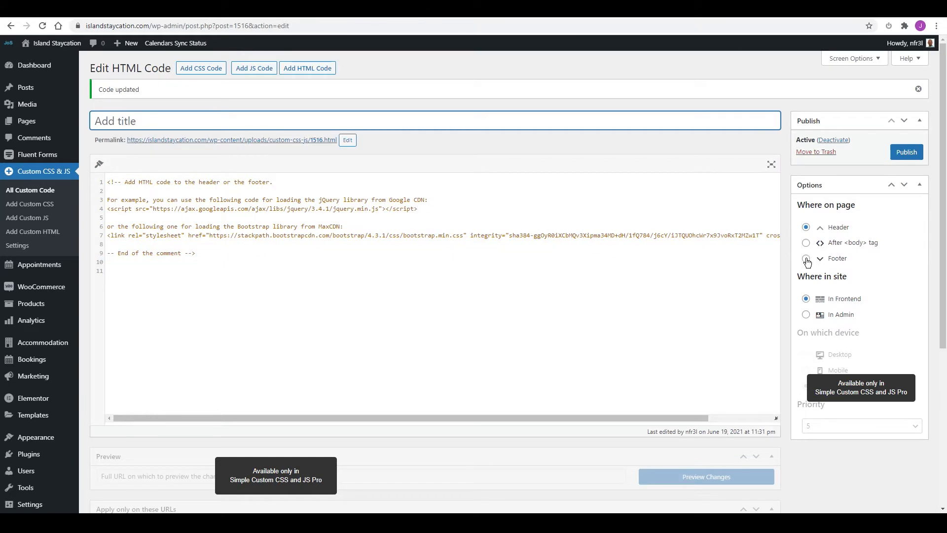
Step: Place the HTML code in the footer, insert the Tidio script below the comment and publish it
left_click(806, 258)
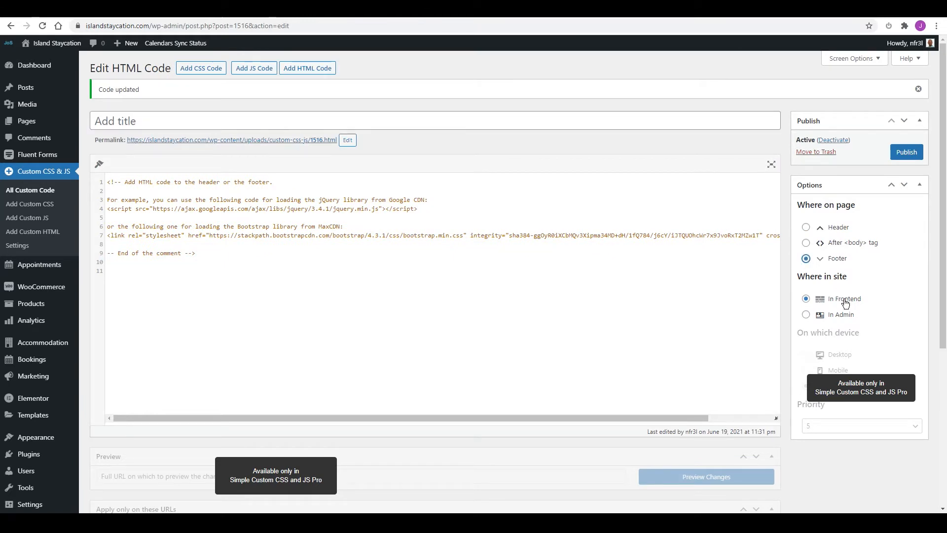
left_click(126, 271)
type("<script src=\"//code.tidio.co/xjimxcjchpxld5jmaylsgkplfexytwdb.js\" async></script>")
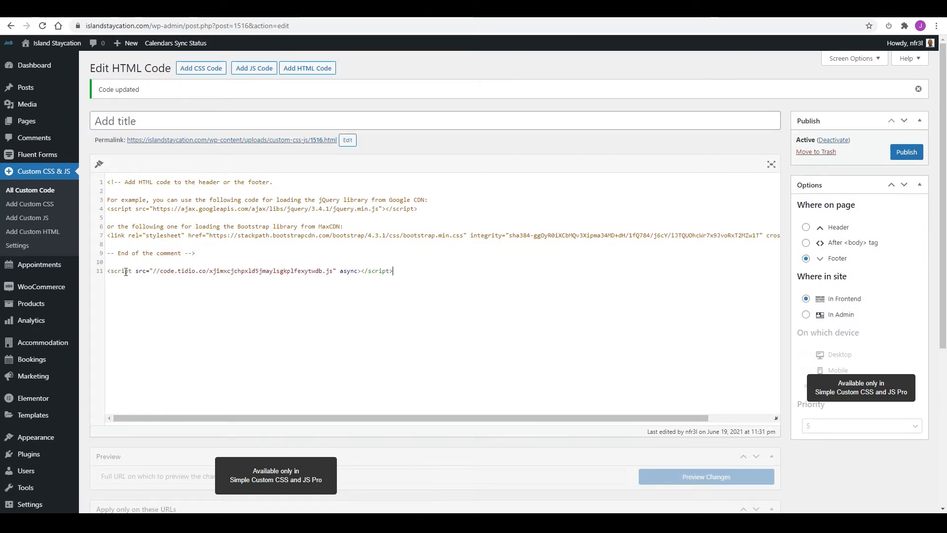
left_click(907, 152)
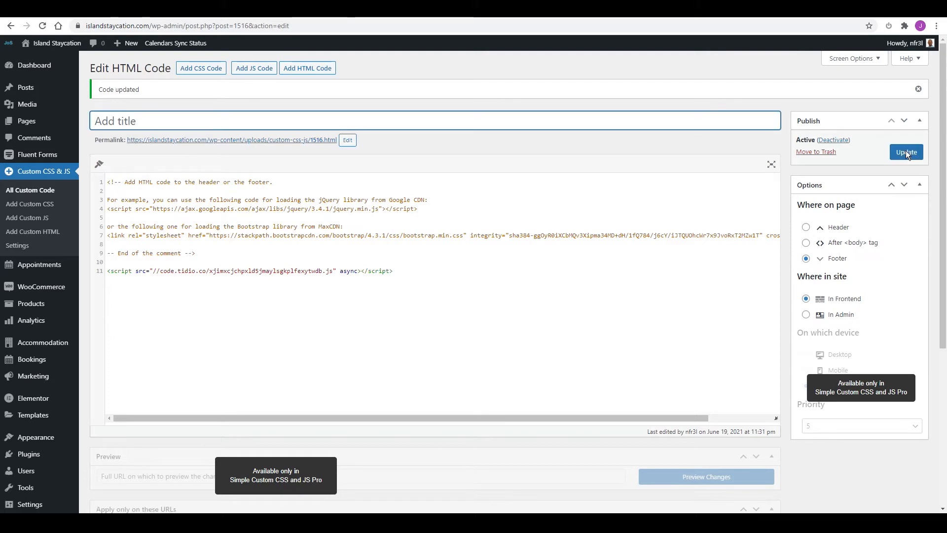
Step: Reopen the untitled HTML code from the custom code list, title it Tidio, update it and return to the list
left_click(31, 191)
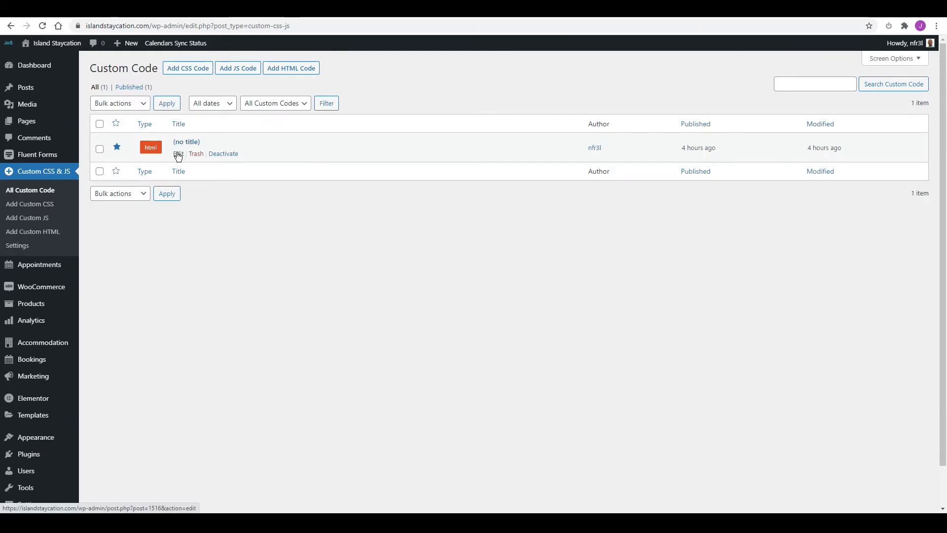
left_click(178, 154)
left_click(194, 89)
type("Tidio")
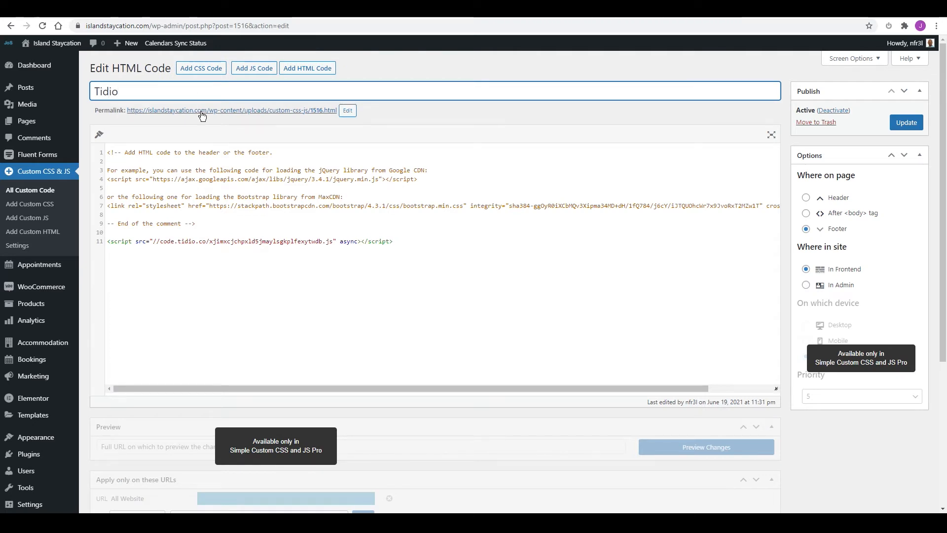
left_click(907, 121)
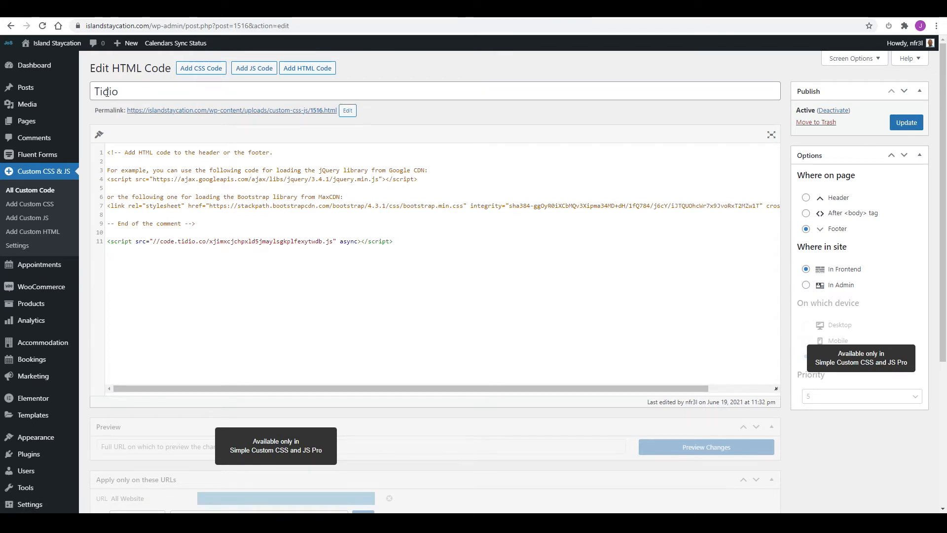
left_click(30, 192)
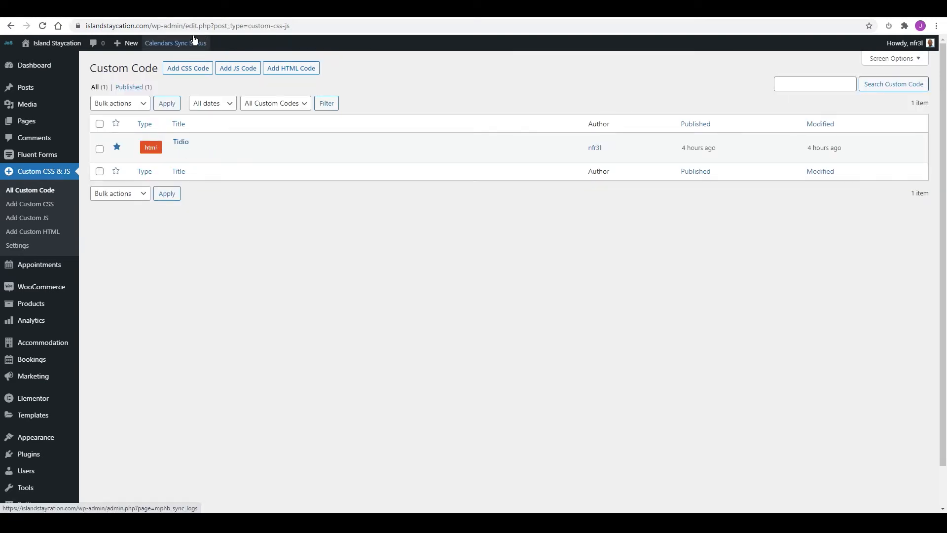
Step: Switch back to the Tidio setup and complete step 4, the code installation, to reach the dashboard
left_click(51, 15)
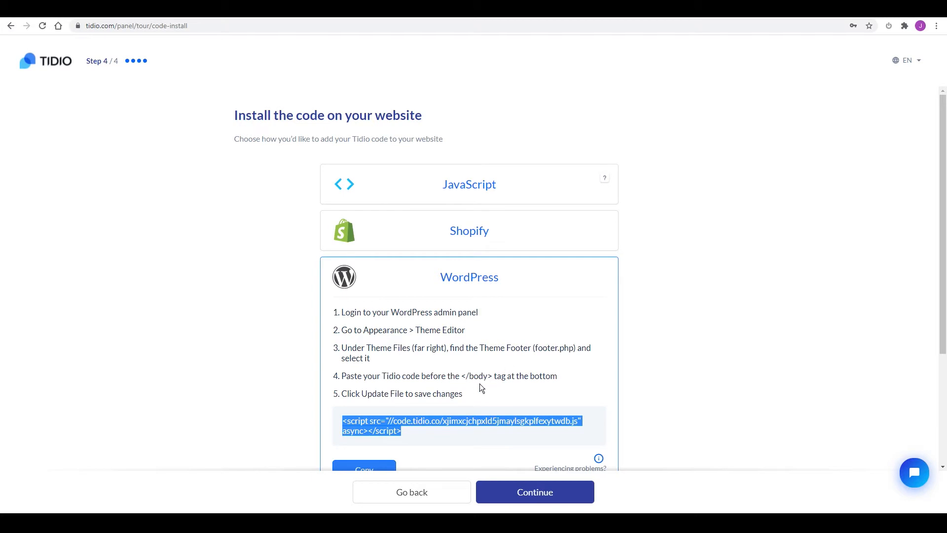
scroll(474, 385, "down", 2)
scroll(466, 339, "down", 1)
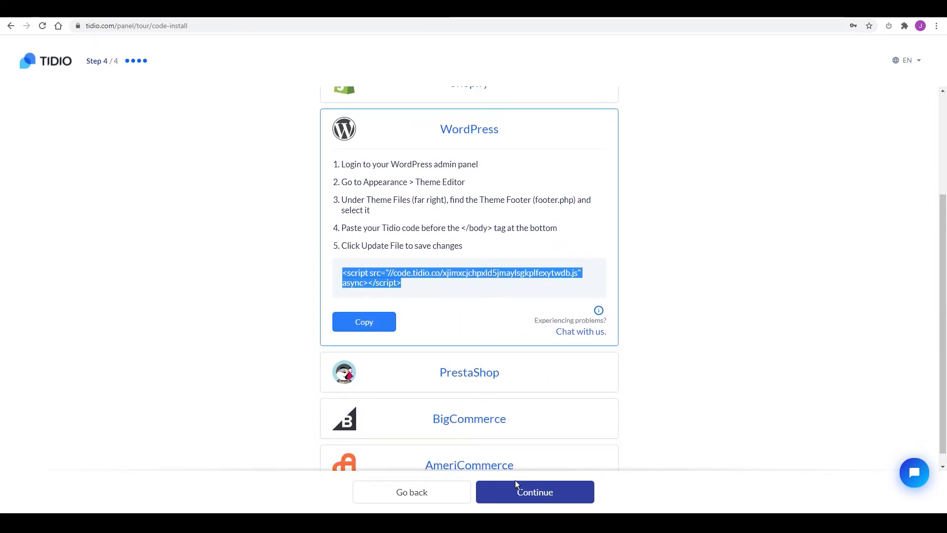
left_click(524, 493)
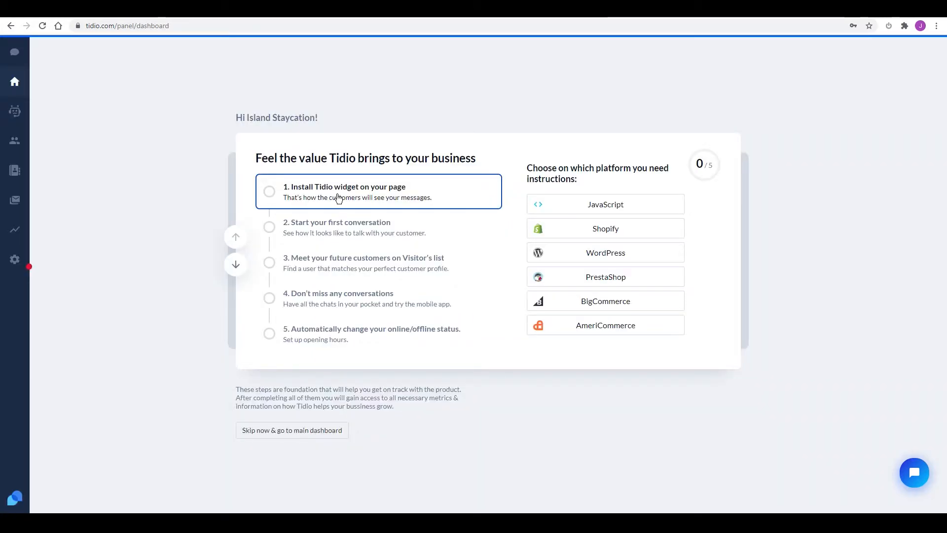
Step: Open Tidio's WordPress installation instructions and check the live chat widget on the Island Staycation home page
left_click(615, 255)
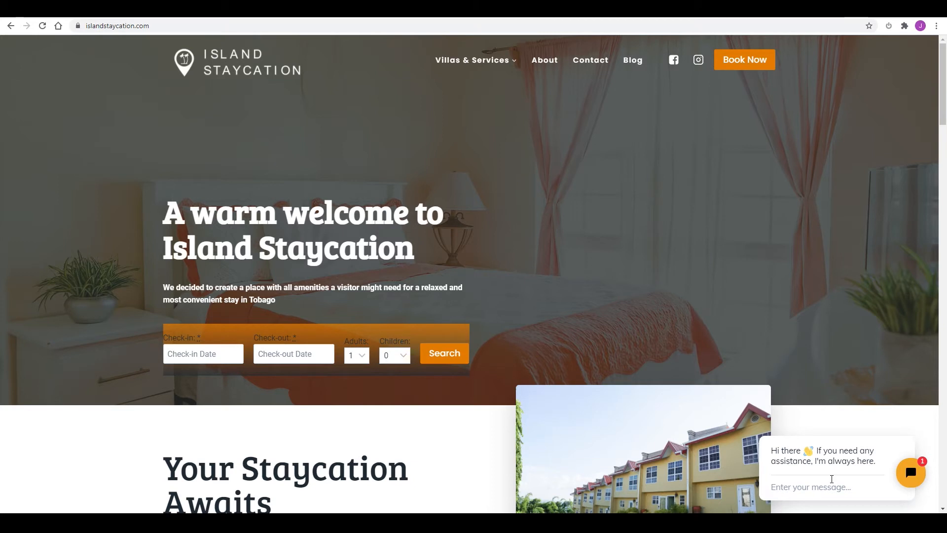
left_click(913, 476)
left_click(910, 462)
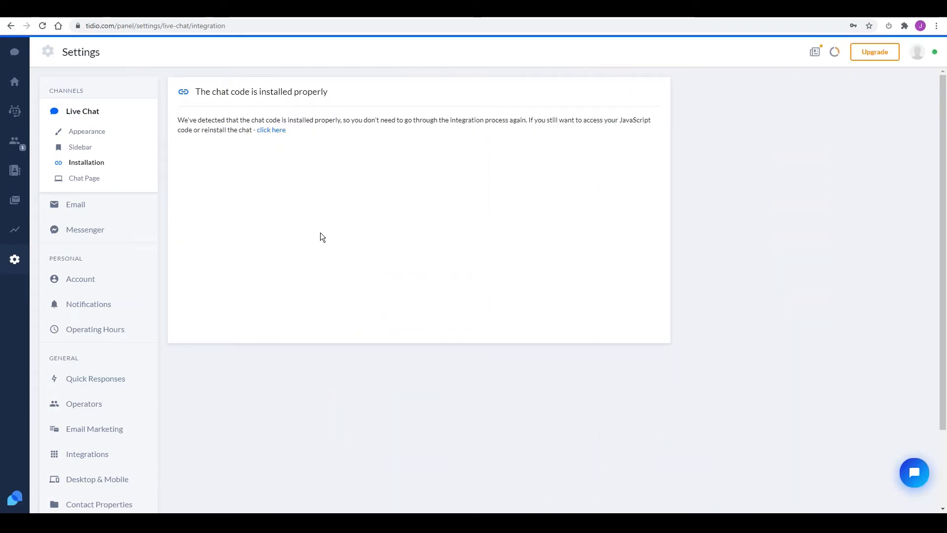
Step: Open Tidio's Chatbots overview and review the ready-to-use templates, including the Enhance Communication group
left_click(16, 117)
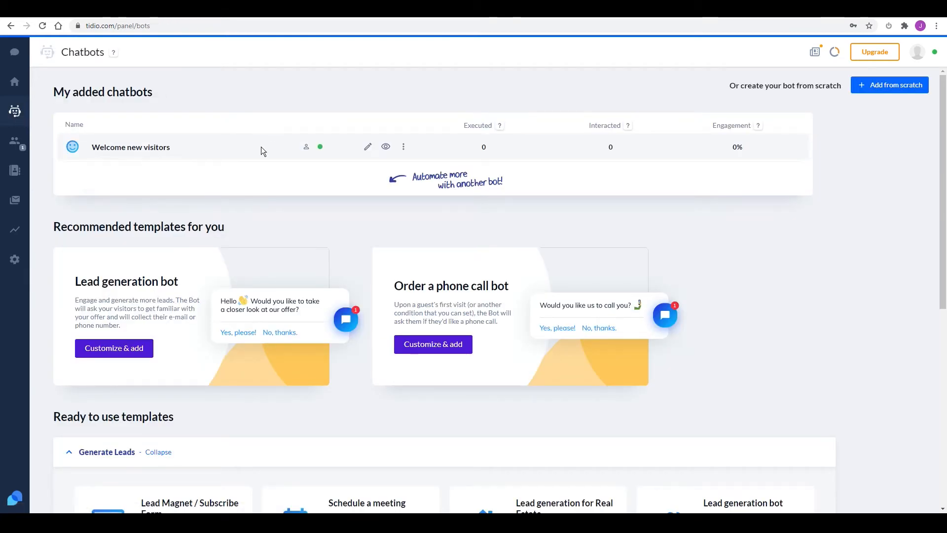
mouse_move(137, 152)
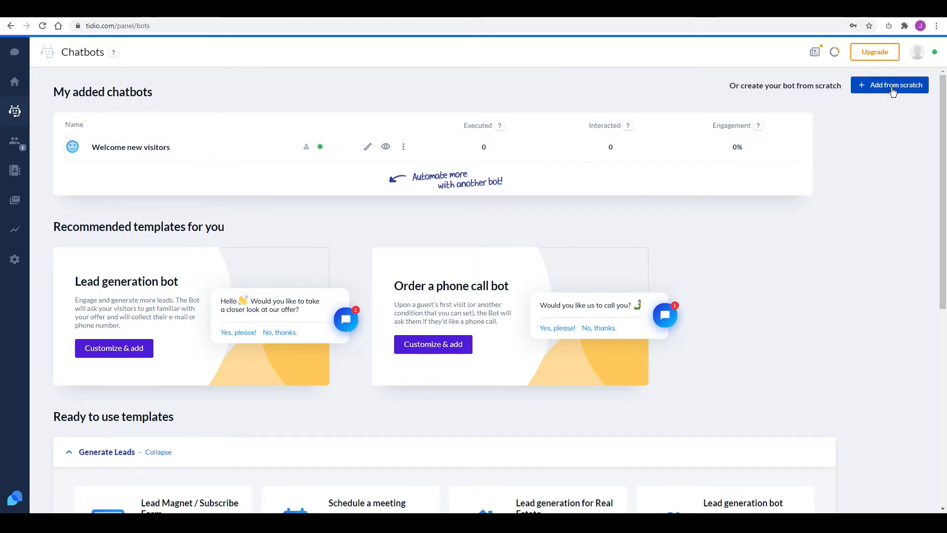
scroll(358, 186, "down", 6)
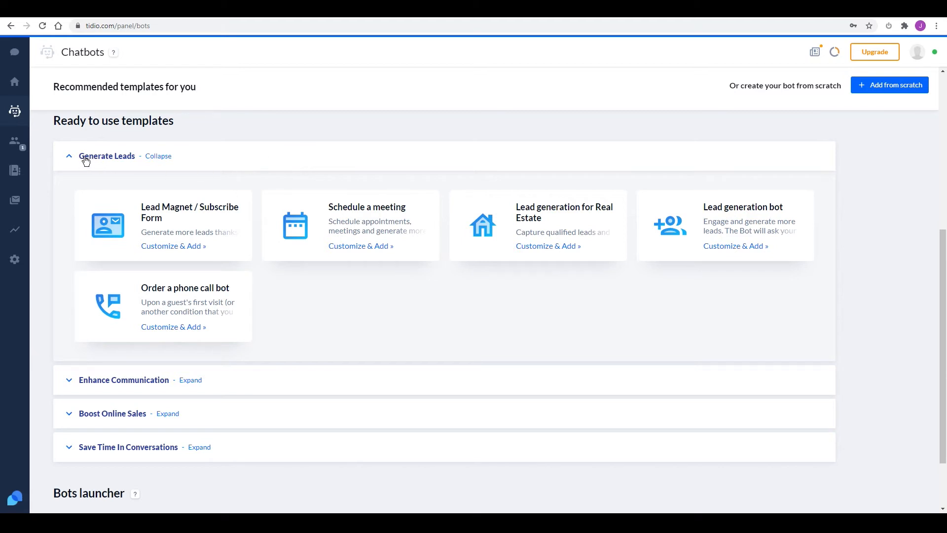
left_click(70, 381)
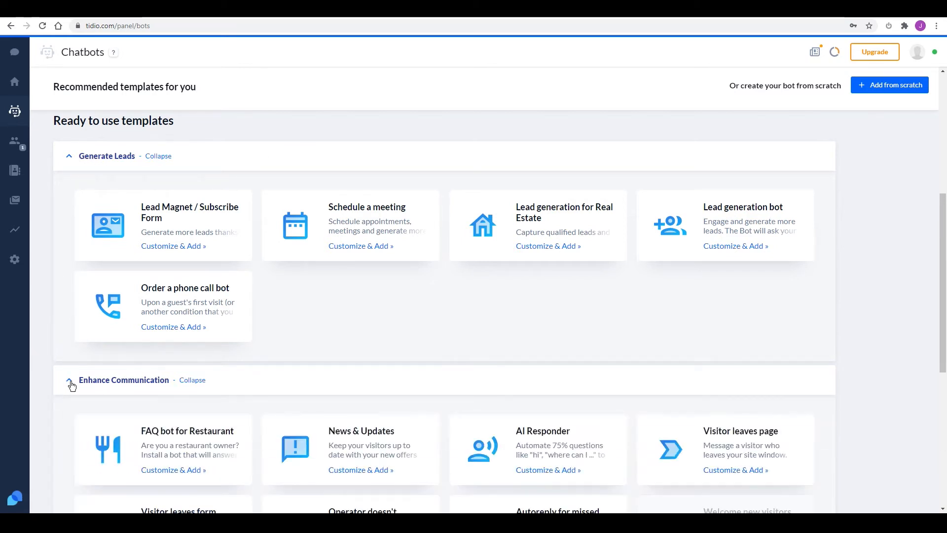
scroll(70, 385, "down", 2)
mouse_move(169, 356)
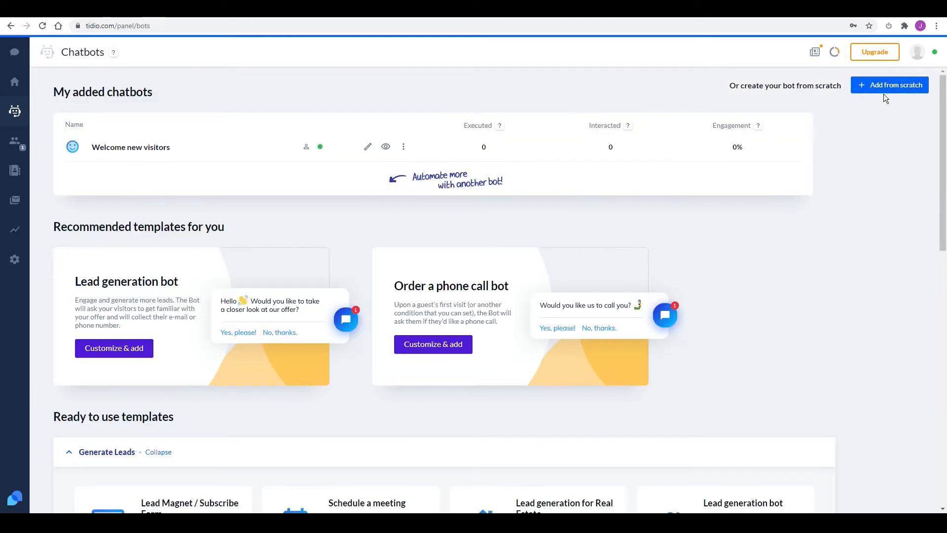
Step: Create a chatbot from scratch with the trigger Visitor clicks the bots button and a Decision (Quick Replies) action below it
left_click(893, 88)
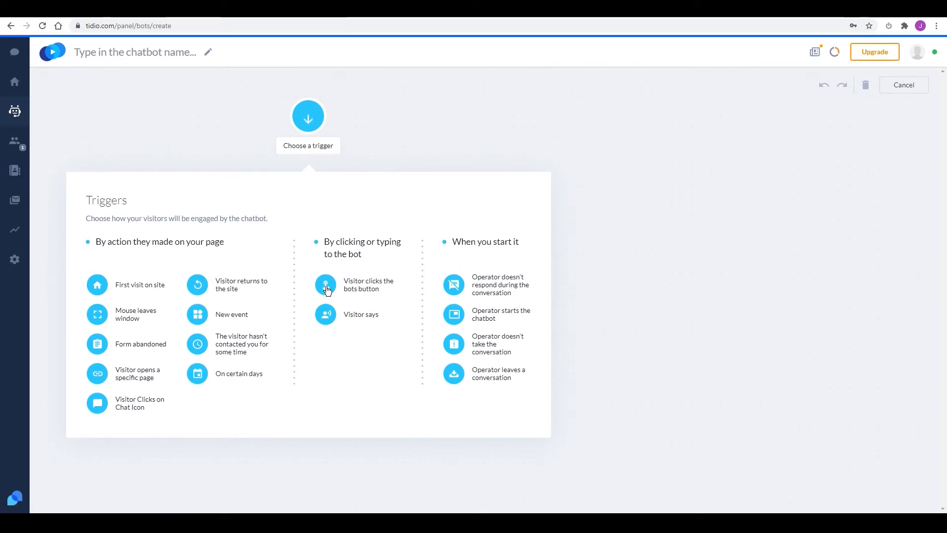
left_click(325, 291)
mouse_move(726, 197)
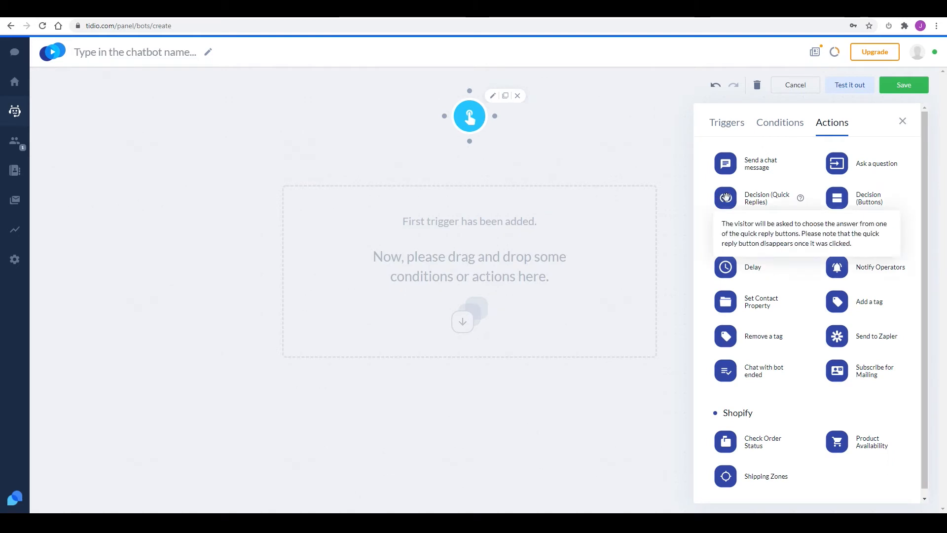
left_click_drag(726, 197, 466, 241)
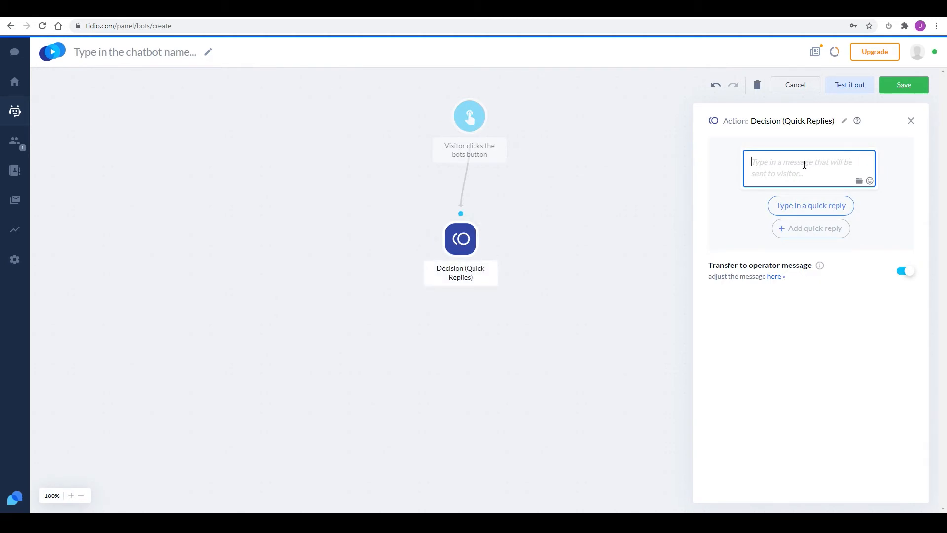
Step: Enter FAQ as the Decision (Quick Replies) message and "Check In/Out Time?" as its first quick reply
type("FAQ")
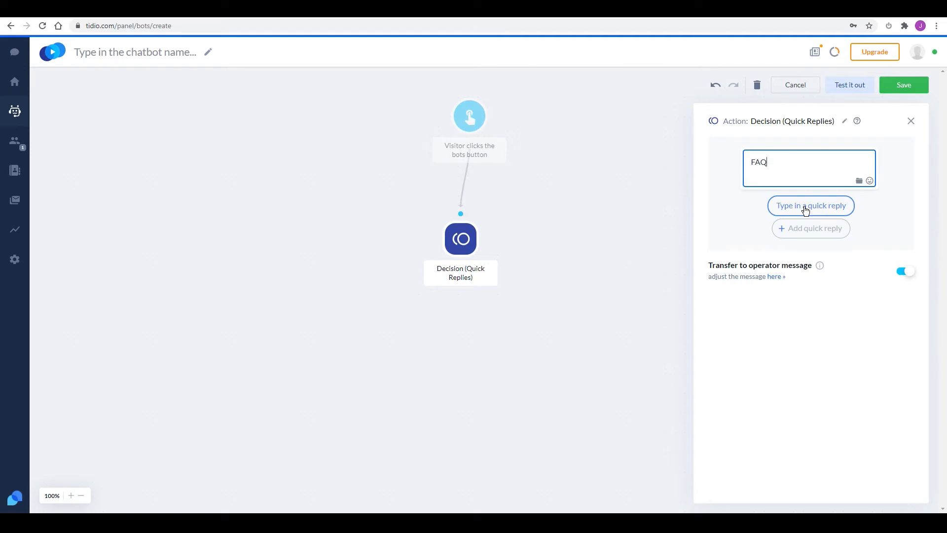
left_click(806, 210)
type("Check In/Out Time?")
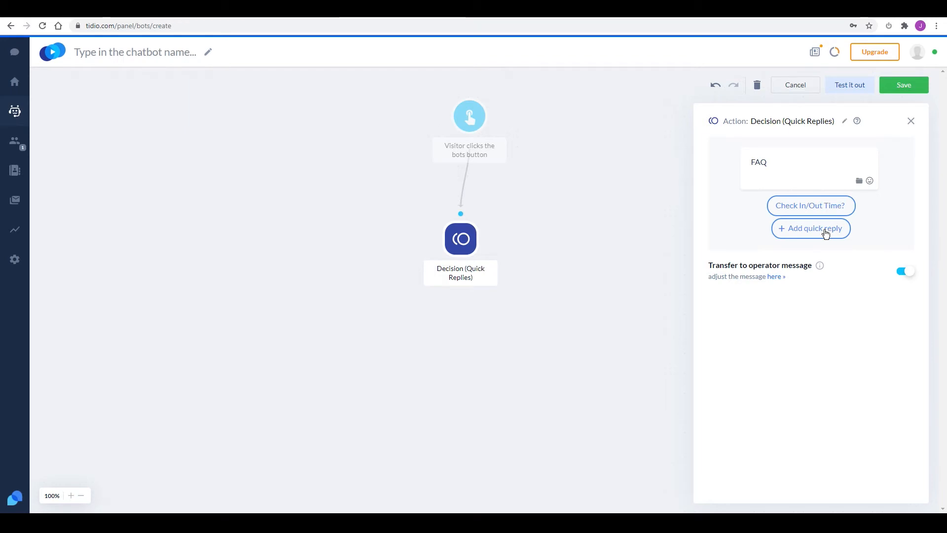
Step: Add the quick replies "Any Wedding Packages?" and "What is the Nightly Rates?" and close the action's settings
left_click(827, 234)
type("Do You Offer Wedding Package")
left_click_drag(803, 228, 756, 230)
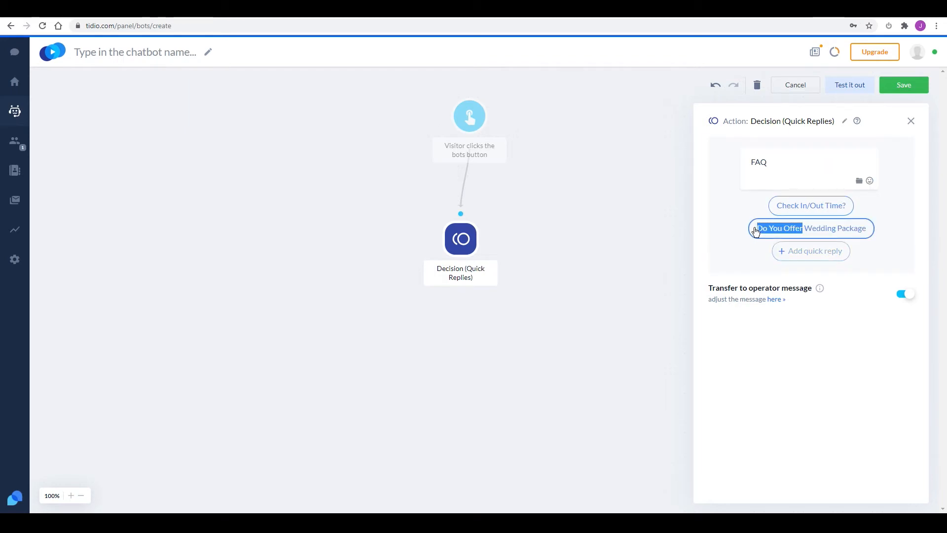
type("Any")
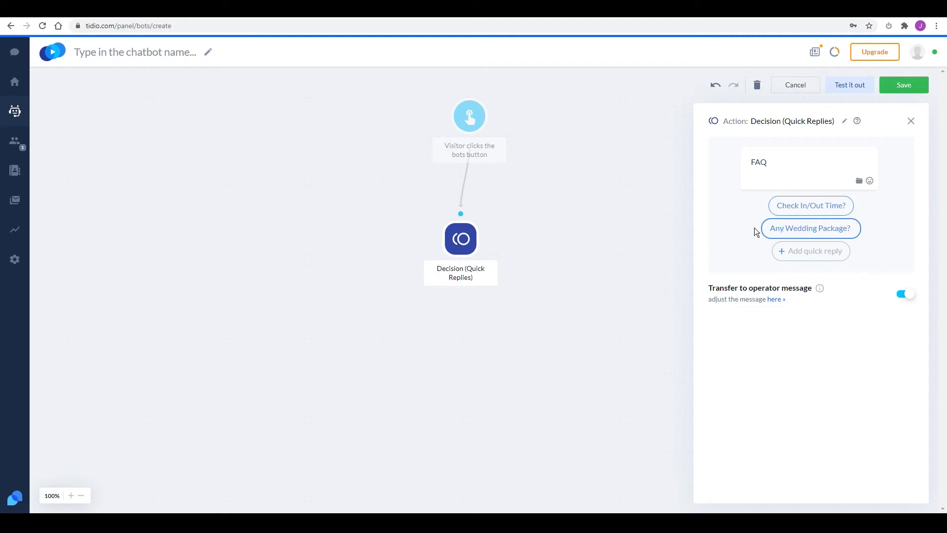
left_click(847, 228)
type("s")
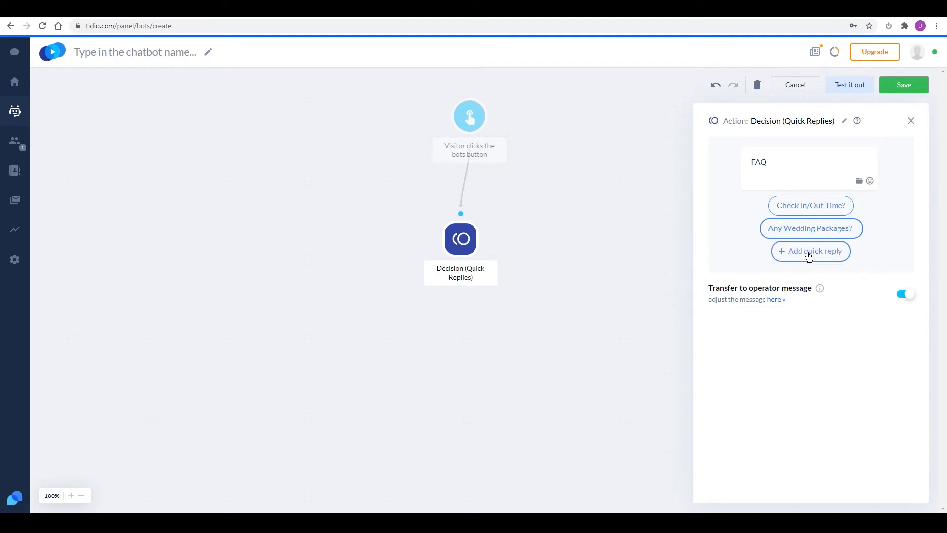
left_click(809, 251)
type("What is the Nightly Rates?")
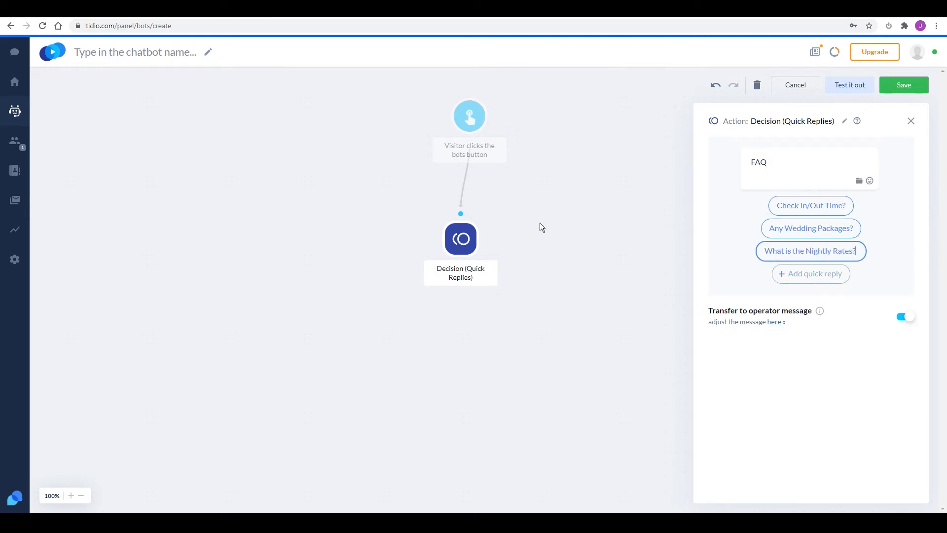
left_click(912, 122)
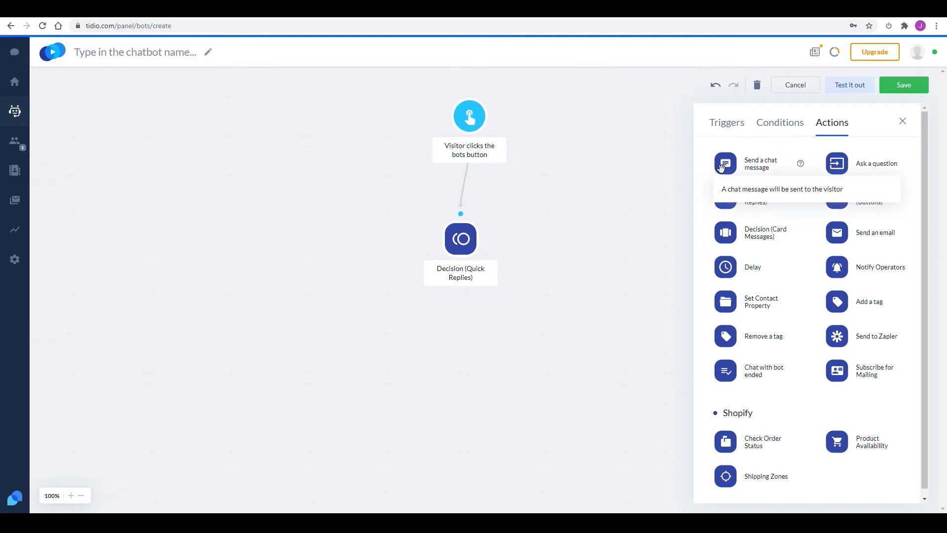
Step: Add a Send a chat message action below the quick replies decision and connect it through the "Check In/Out Time?" reply
left_click_drag(722, 167, 322, 354)
scroll(391, 383, "up", 1)
mouse_move(459, 289)
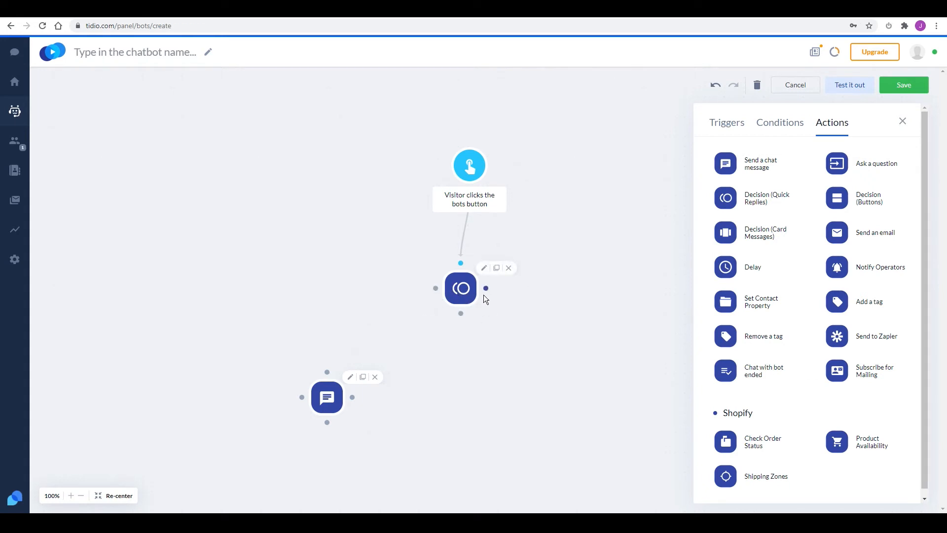
left_click_drag(435, 289, 327, 372)
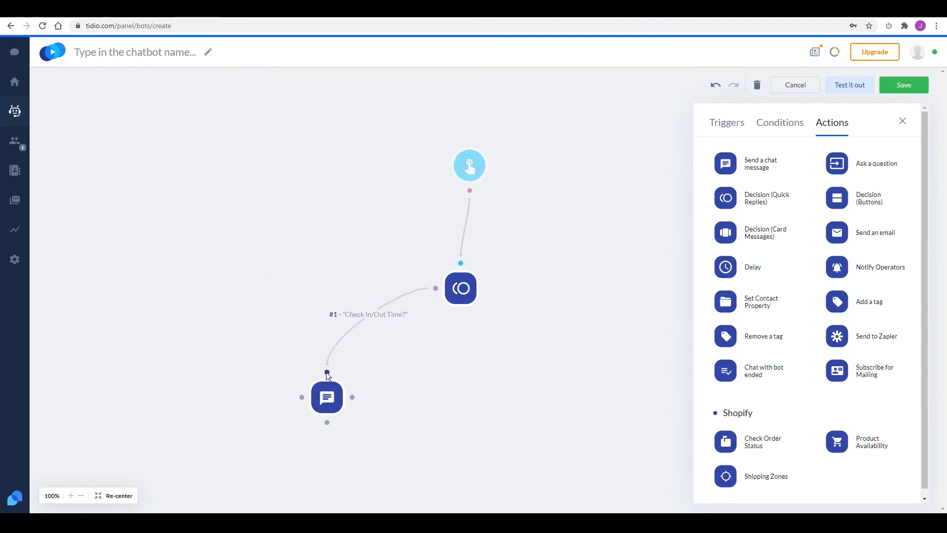
left_click_drag(327, 375, 327, 374)
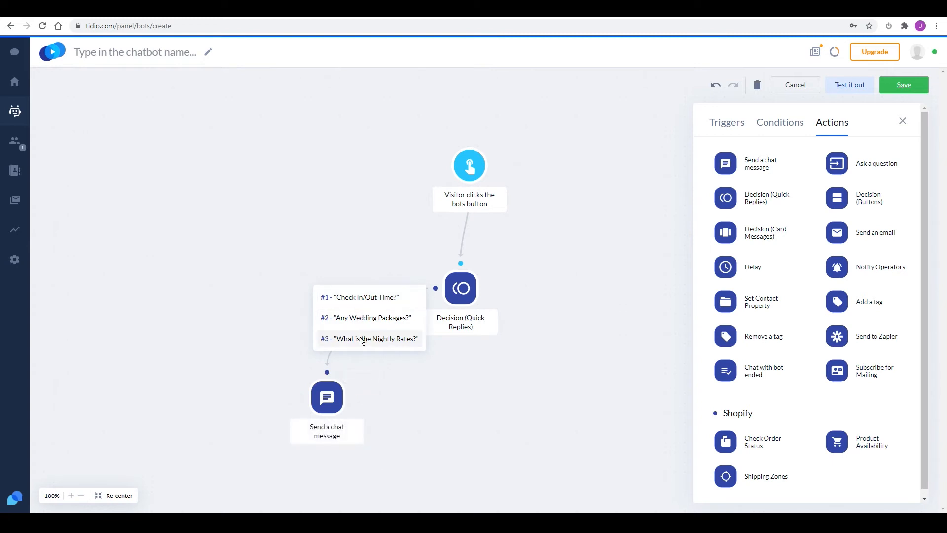
left_click(364, 298)
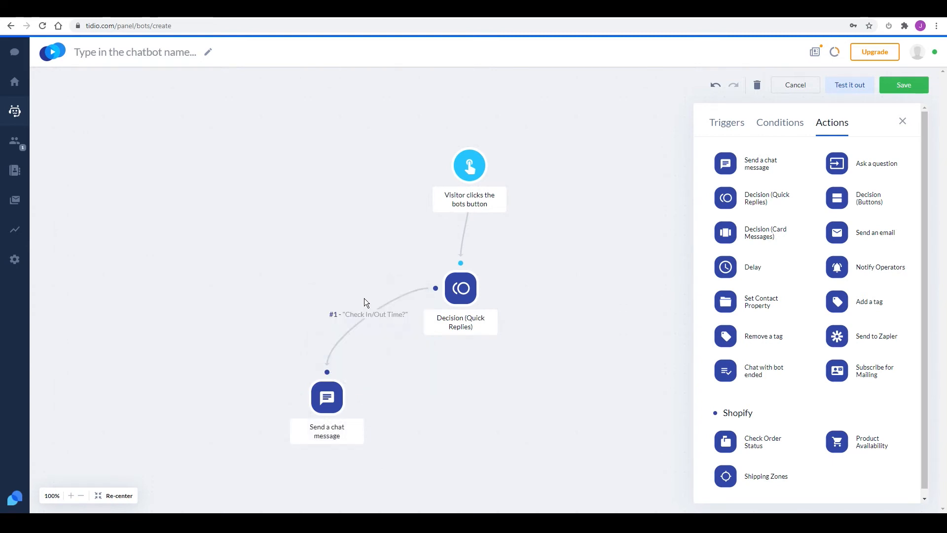
Step: Set the chat message to "Check in is 3 pm and checkout is 11 am. However we are very flexible so let us know of any special request."
left_click(334, 400)
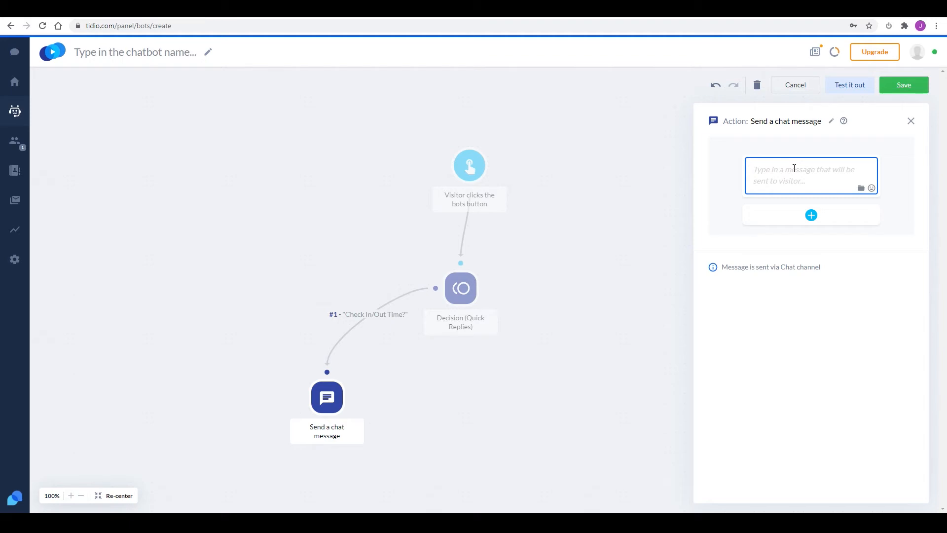
type("Check in is 3 pm and checkout is 11 am.  However we are very flexible so let us know of any special request.")
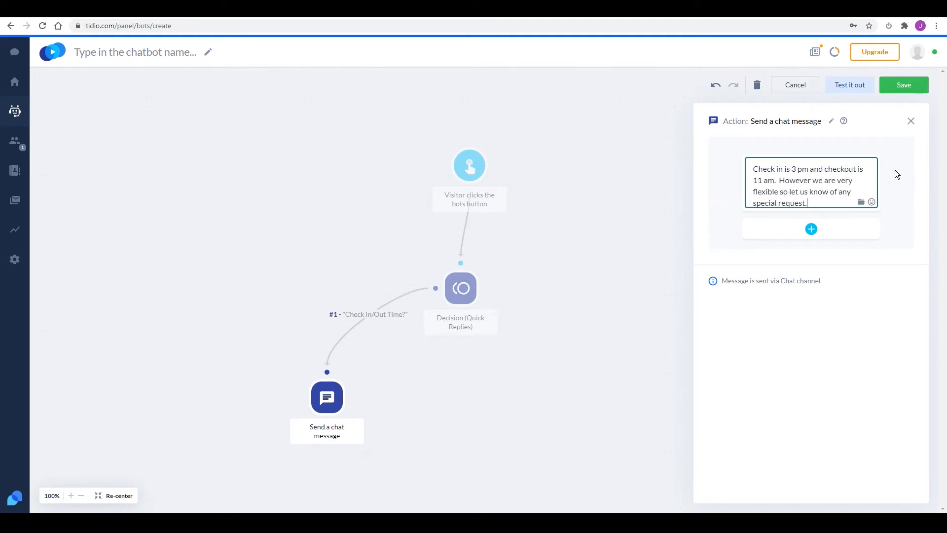
left_click(911, 122)
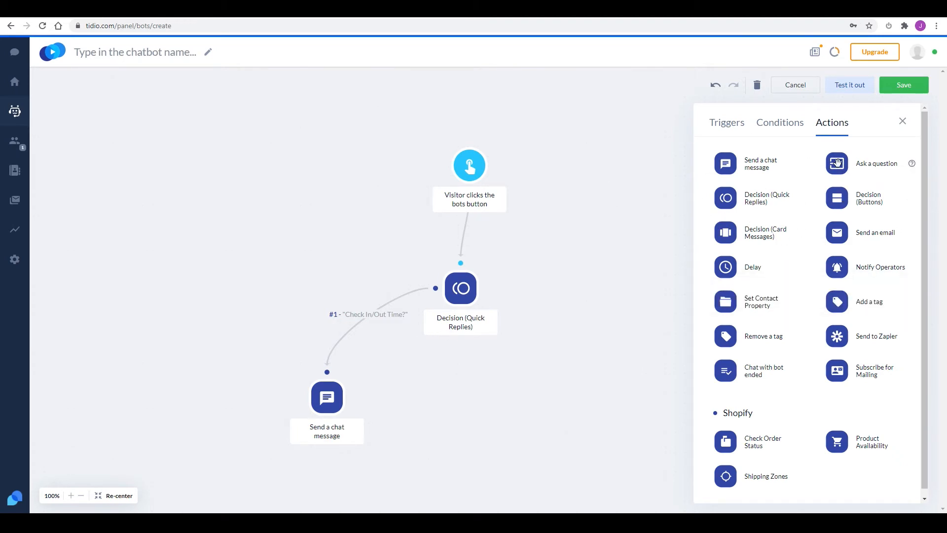
Step: Add a Decision (Buttons) action below the quick replies decision, connect it through the "Any Wedding Packages?" reply and move it slightly down
left_click_drag(840, 199, 462, 392)
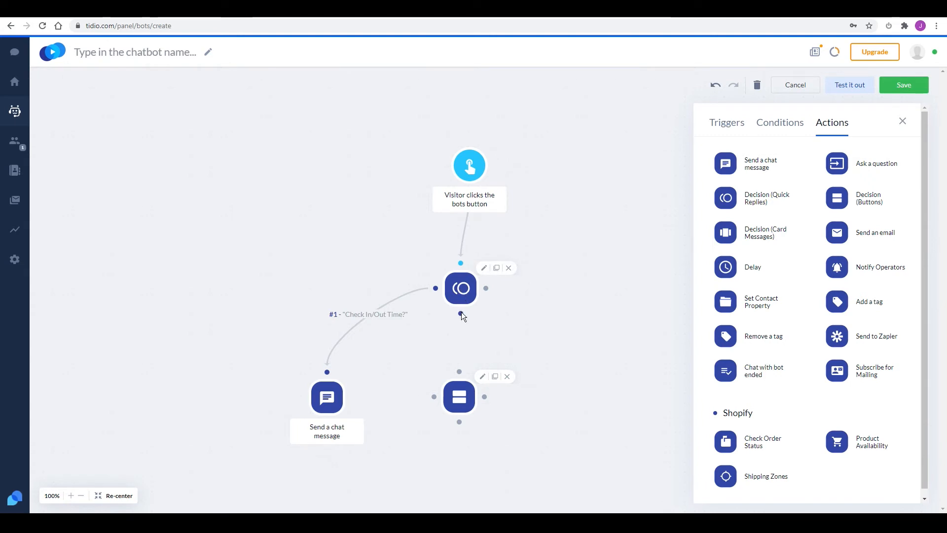
left_click_drag(461, 313, 461, 366)
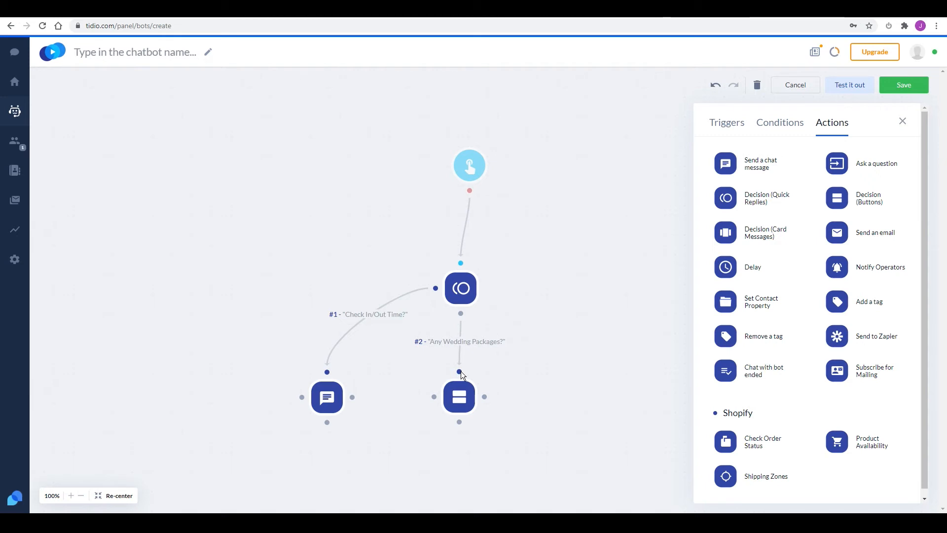
left_click_drag(461, 371, 461, 371)
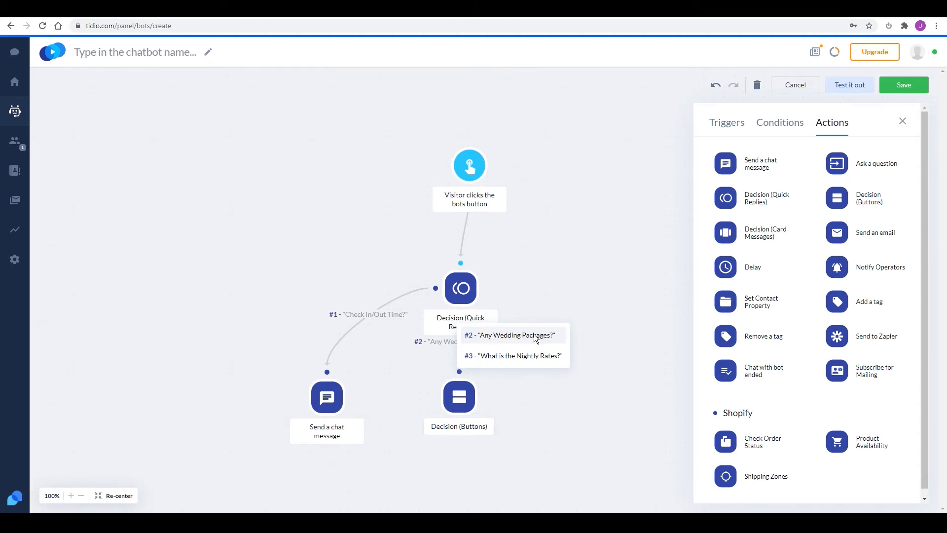
left_click(498, 336)
left_click_drag(447, 385, 448, 395)
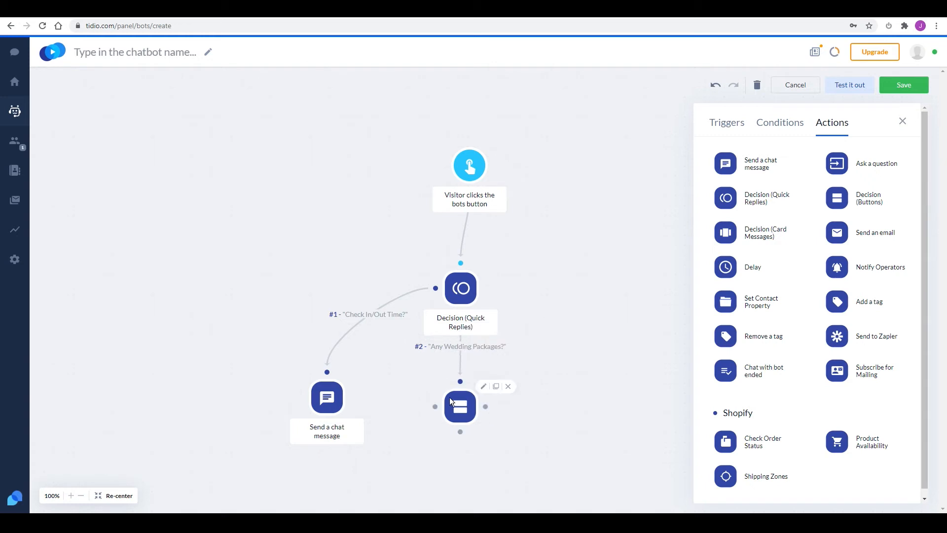
Step: Open the Decision (Buttons) action, then switch to the Island Staycation site and find the Beach Wedding Package on its Services page
left_click(463, 409)
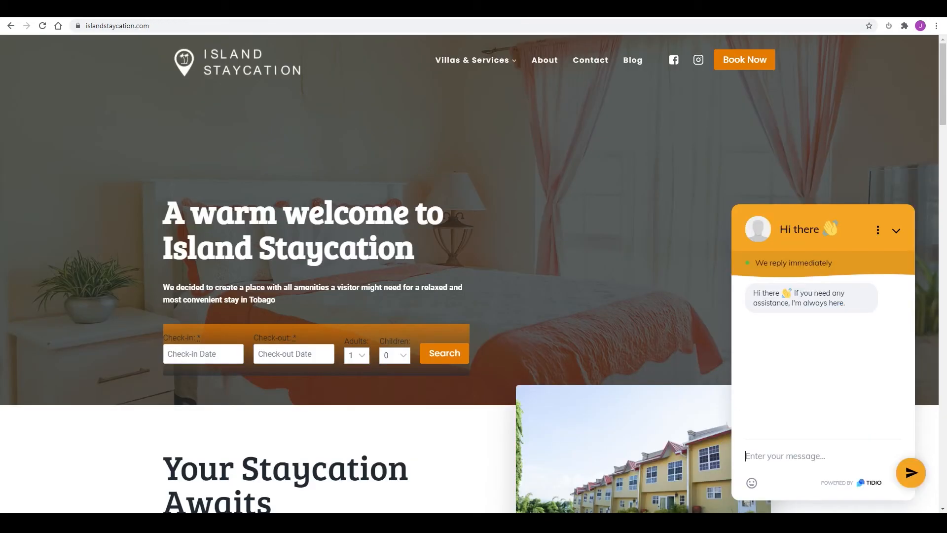
mouse_move(512, 67)
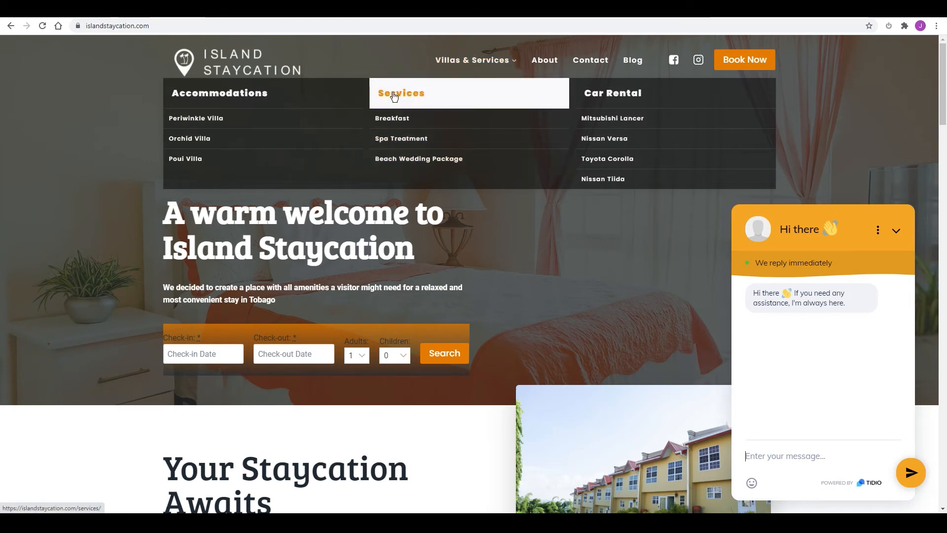
scroll(277, 277, "down", 15)
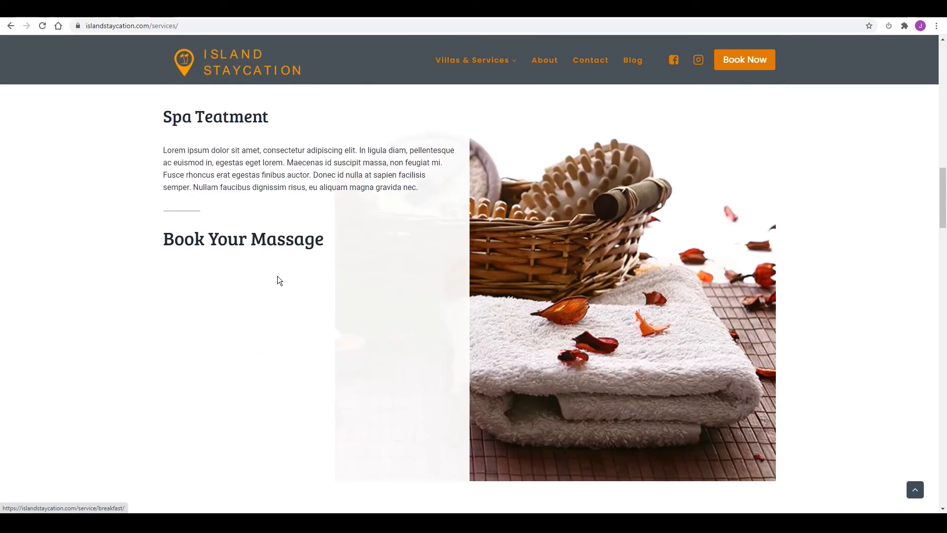
scroll(279, 277, "down", 10)
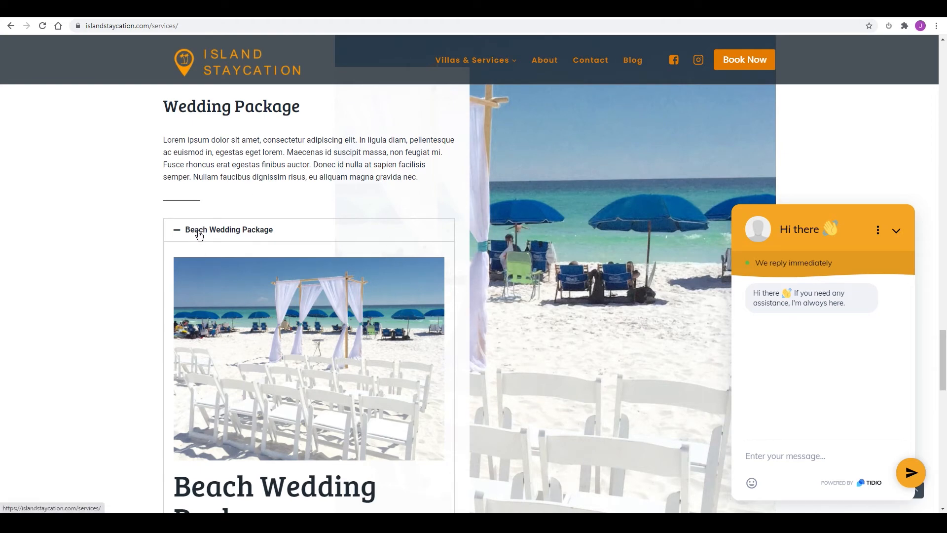
Step: Review the Beach Wedding Package details, then copy the address of the Services page's Wedding Package link
scroll(245, 296, "down", 7)
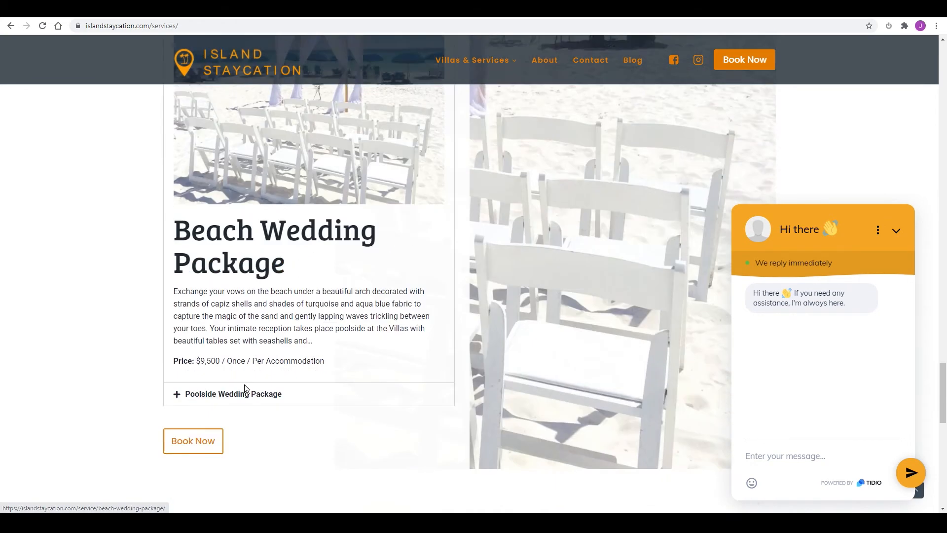
scroll(306, 286, "up", 4)
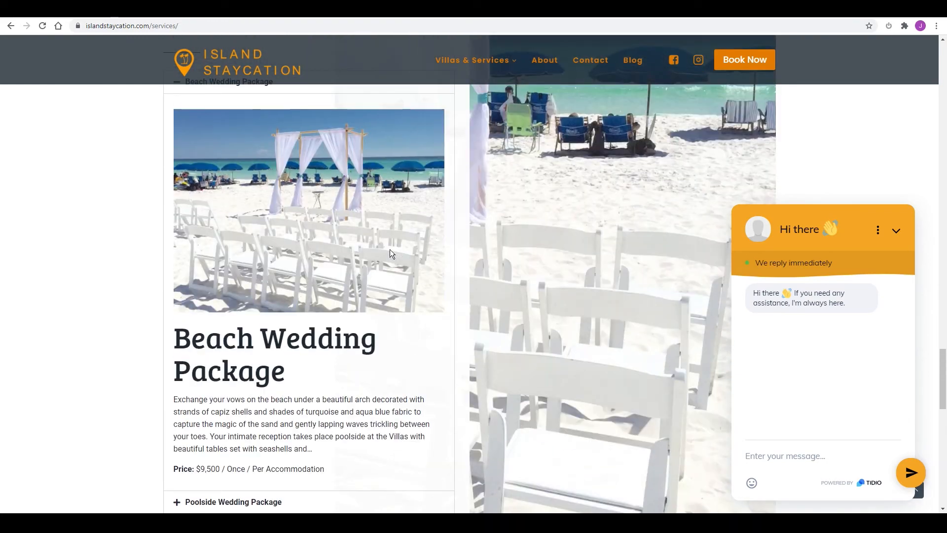
scroll(389, 247, "up", 20)
scroll(388, 244, "up", 20)
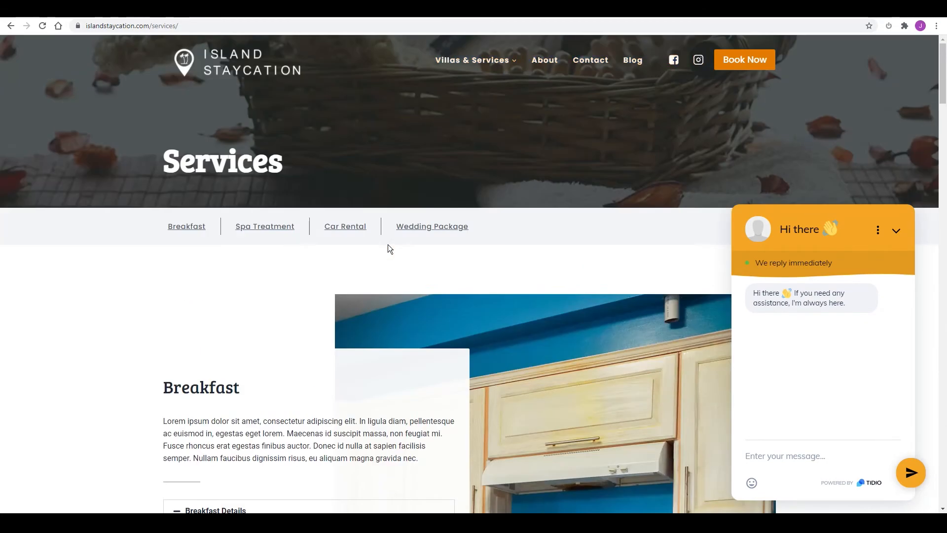
right_click(419, 227)
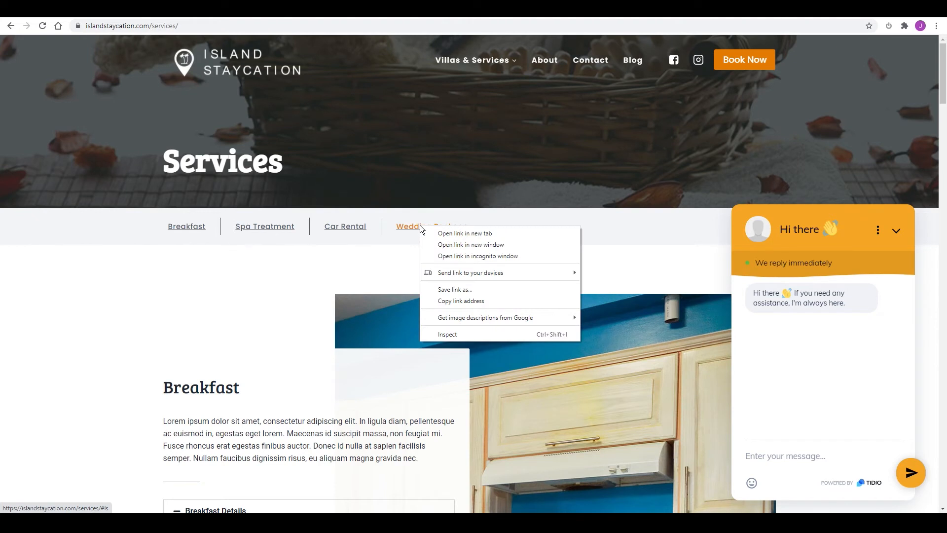
left_click(465, 301)
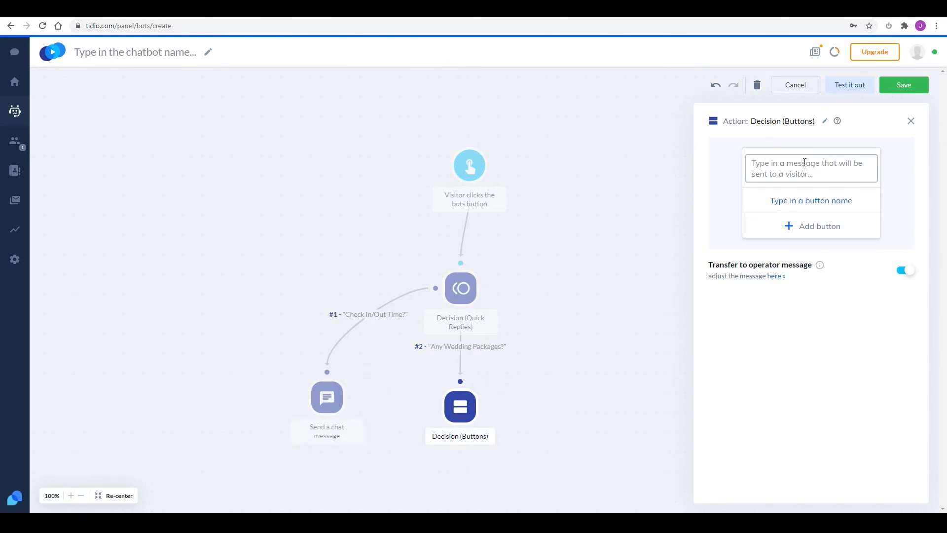
Step: Enter the message "We offer several wedding package. Choose the link below to review the different packages" and link a "See More Details" button to the copied URL
left_click(795, 163)
key("ctrl+v")
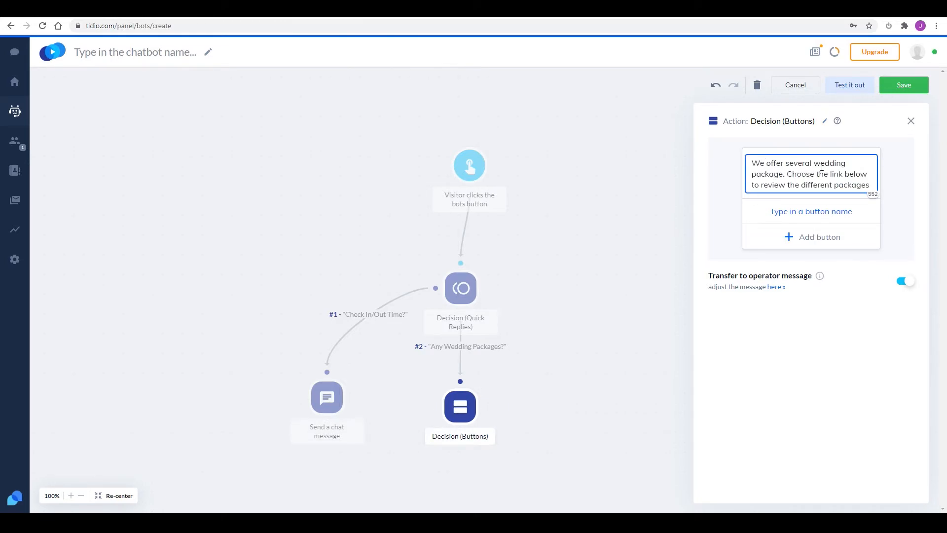
left_click(810, 212)
key("ctrl+v")
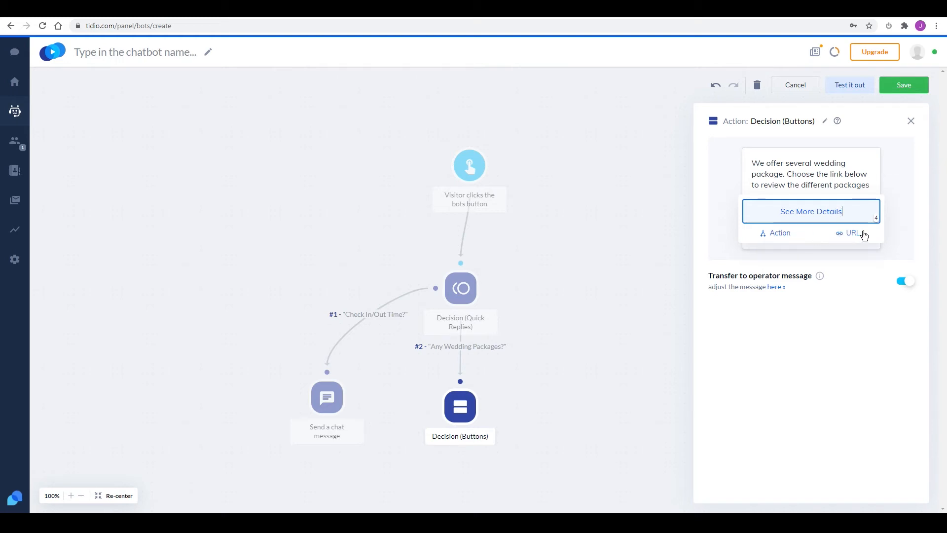
left_click(852, 233)
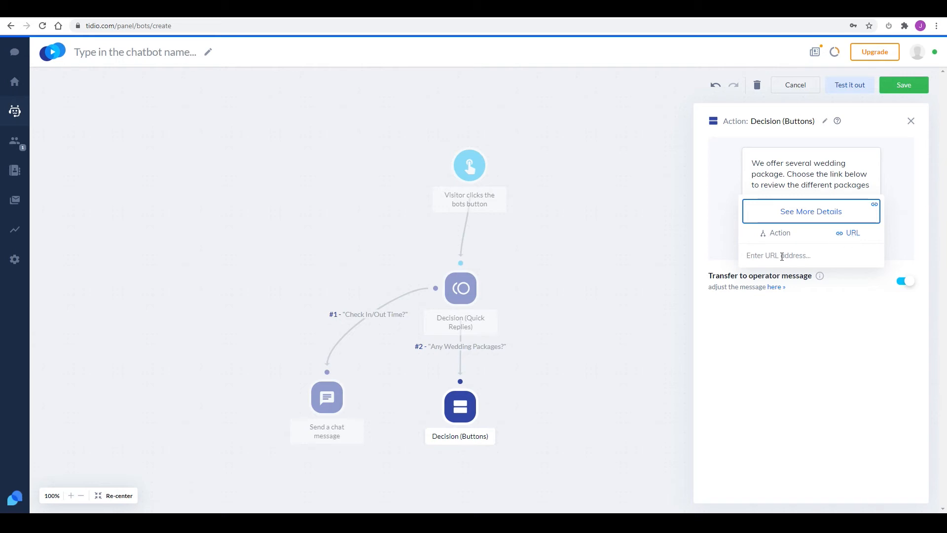
key("ctrl+v")
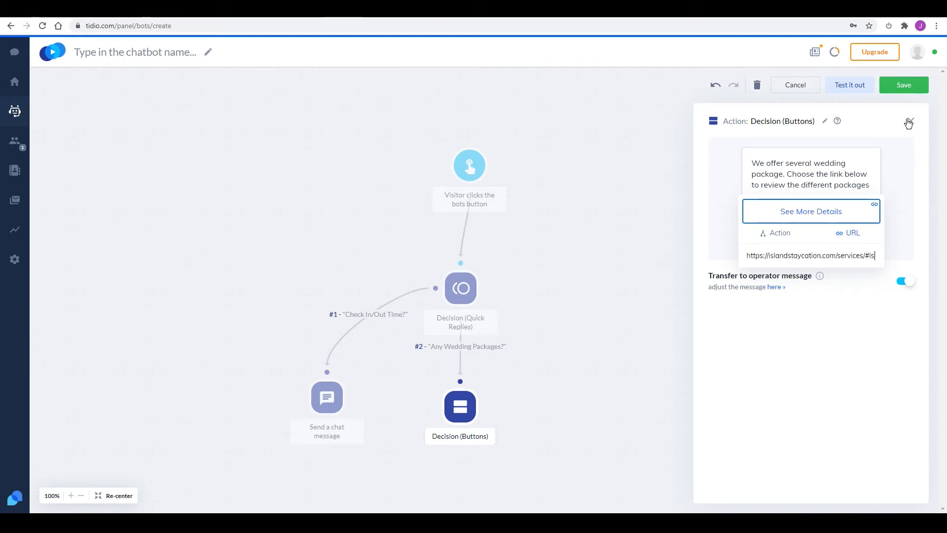
left_click(912, 122)
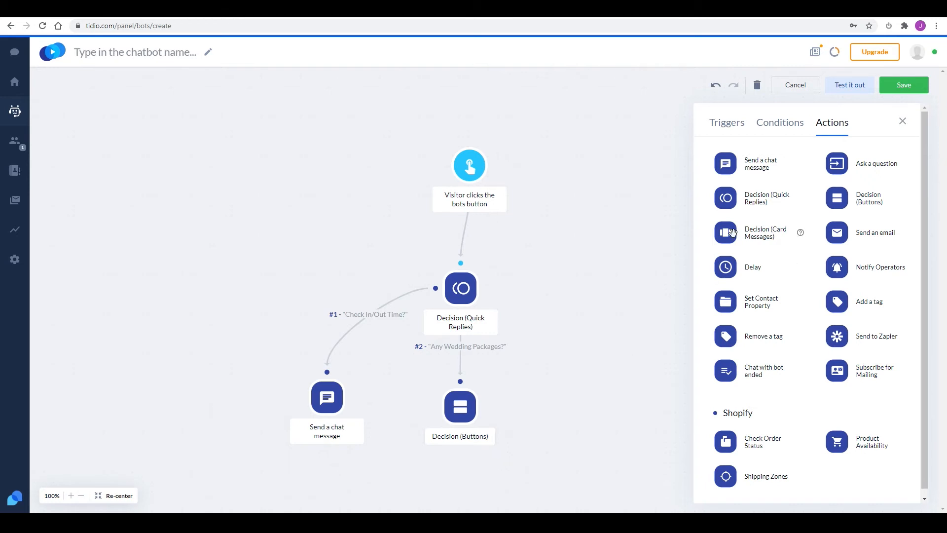
Step: Add a Decision (Card Messages) action beside the buttons decision and connect it through the "What is the Nightly Rates?" reply
left_click_drag(730, 232, 585, 411)
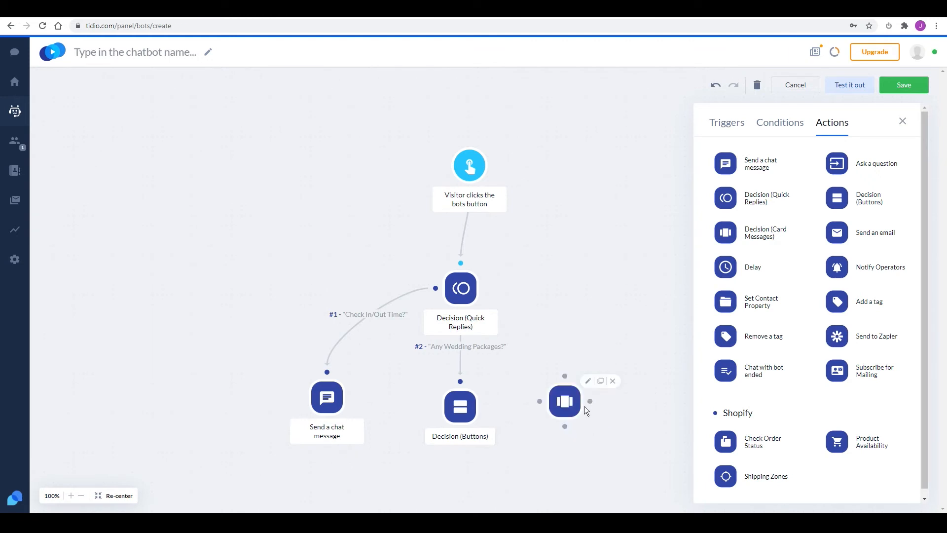
mouse_move(475, 292)
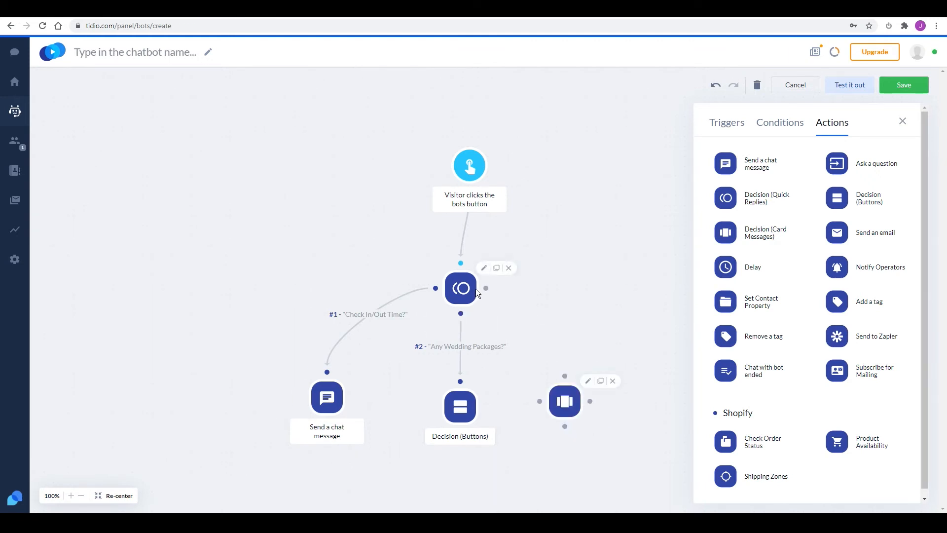
left_click_drag(487, 288, 565, 375)
left_click_drag(568, 425, 568, 427)
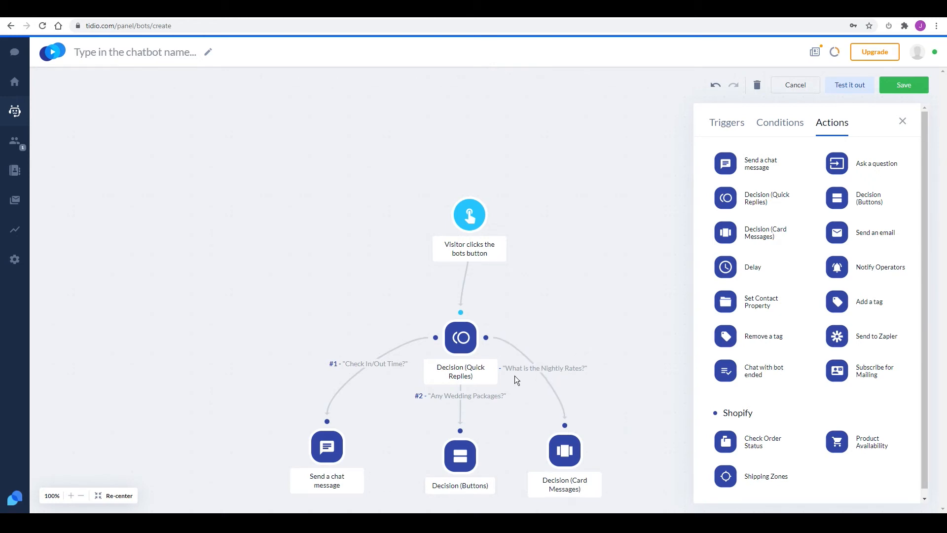
scroll(602, 368, "down", 2)
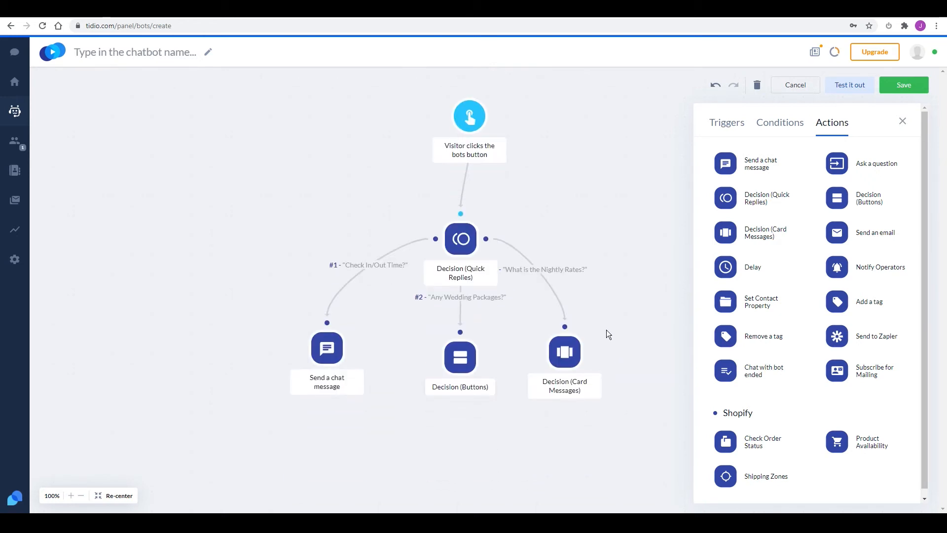
Step: Switch to the Island Staycation site and find the Periwinkle Villa listing on its Accommodations page
left_click(198, 11)
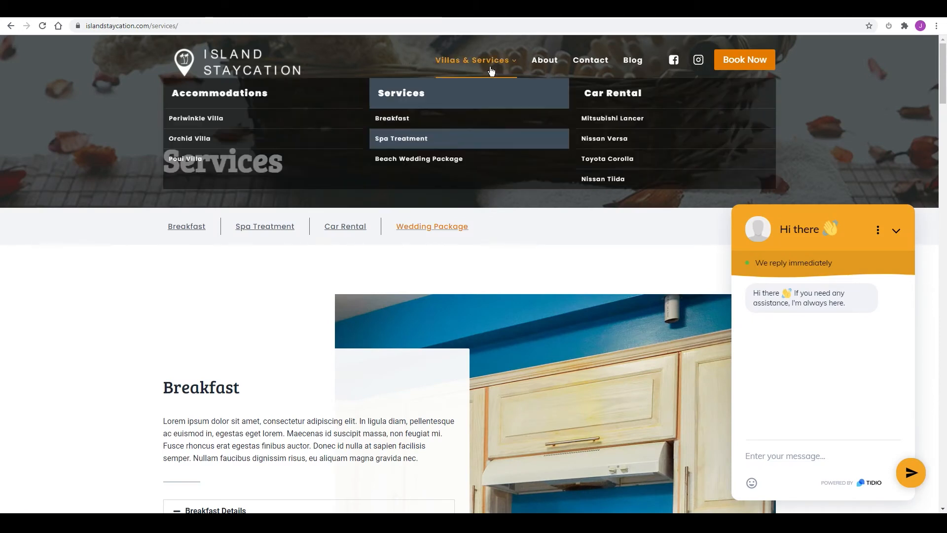
mouse_move(451, 60)
left_click(247, 94)
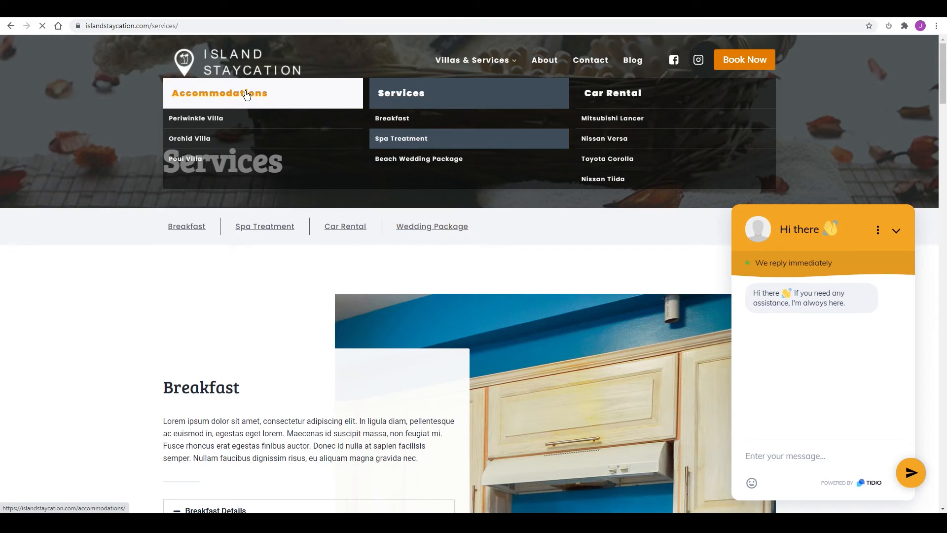
scroll(181, 199, "down", 5)
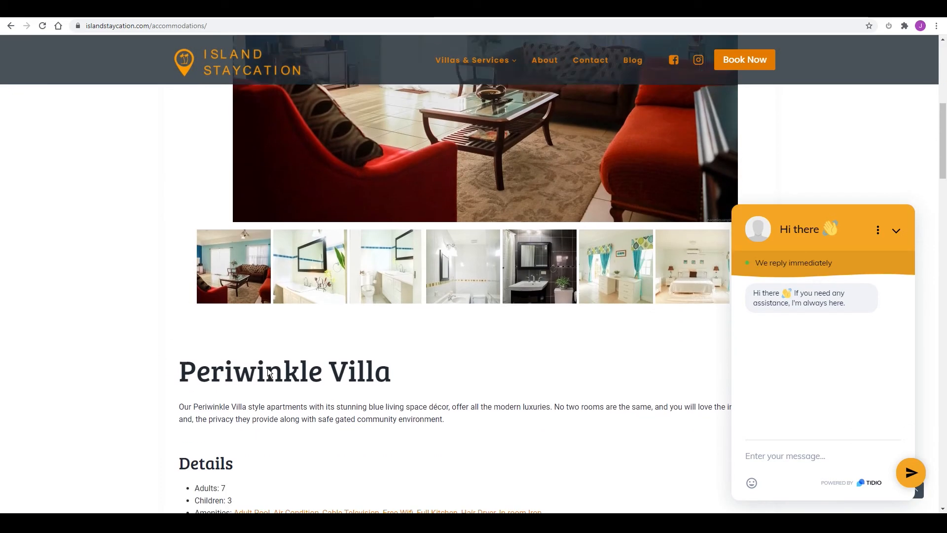
scroll(267, 373, "down", 10)
scroll(268, 311, "up", 6)
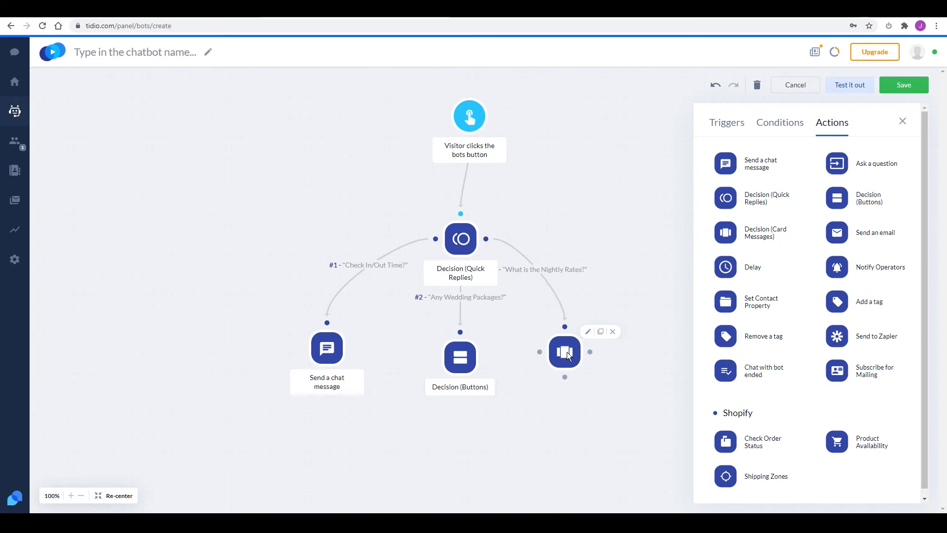
Step: Add the Periwinkle bedroom photo to the first card message and title it "Periwinkle Villa" from the site's listing
left_click(567, 353)
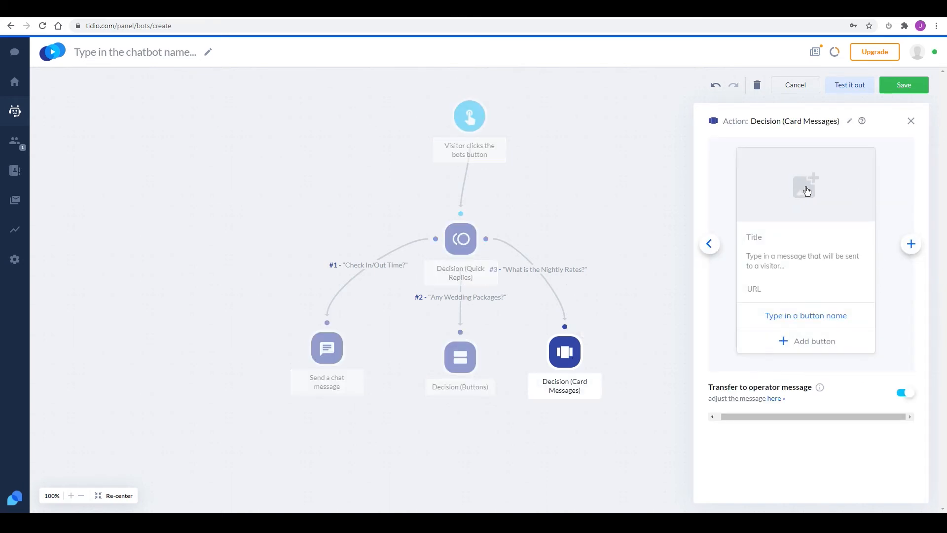
left_click(787, 260)
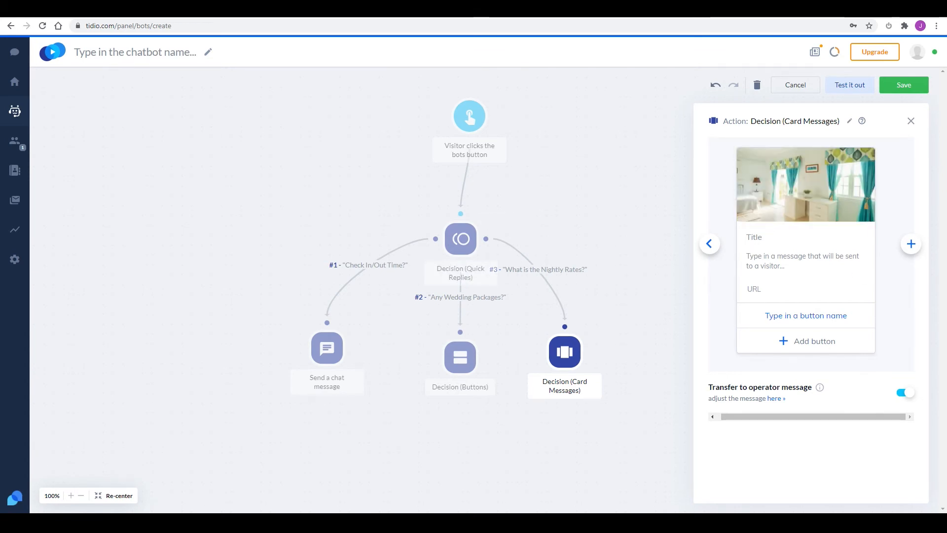
left_click(232, 9)
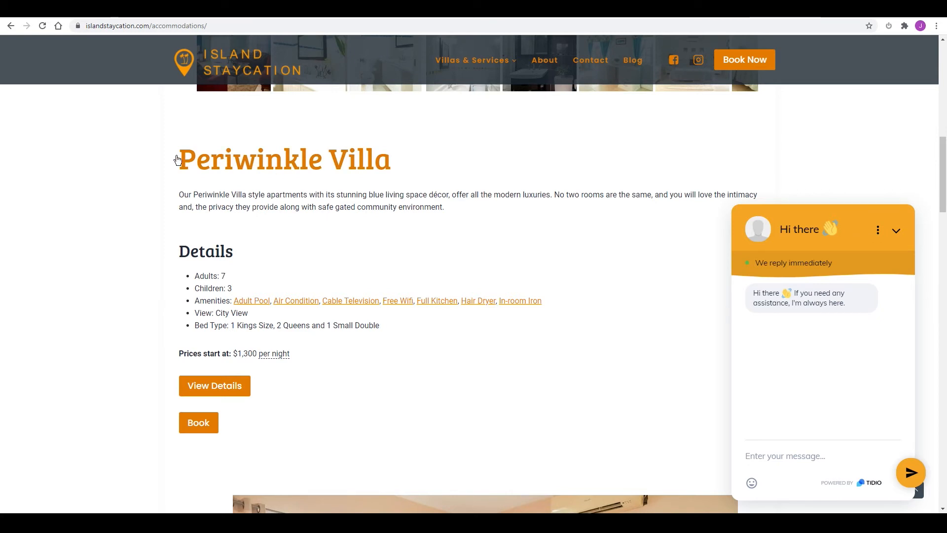
left_click_drag(176, 159, 389, 151)
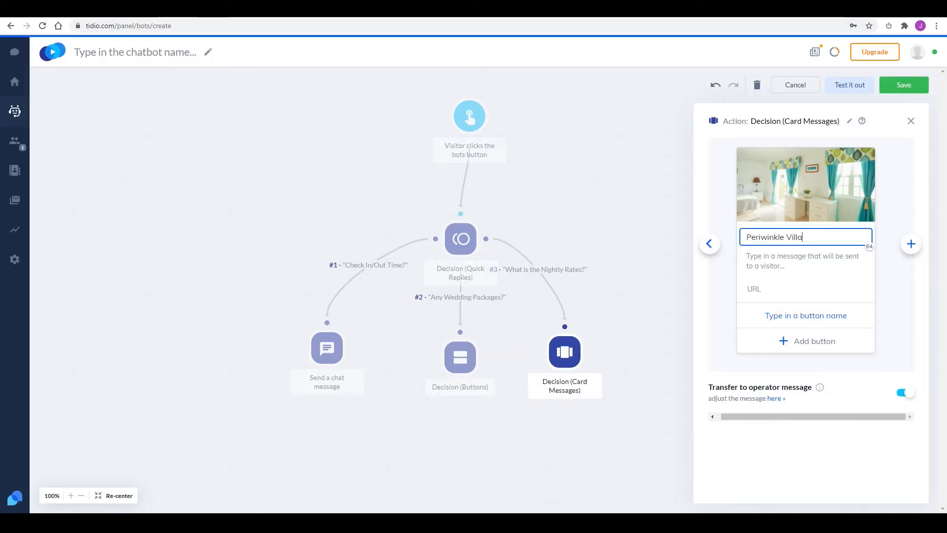
Step: Copy the Periwinkle Villa description paragraph from the Accommodations page into the card's message
left_click(219, 17)
left_click_drag(179, 195, 468, 217)
key("ctrl+c")
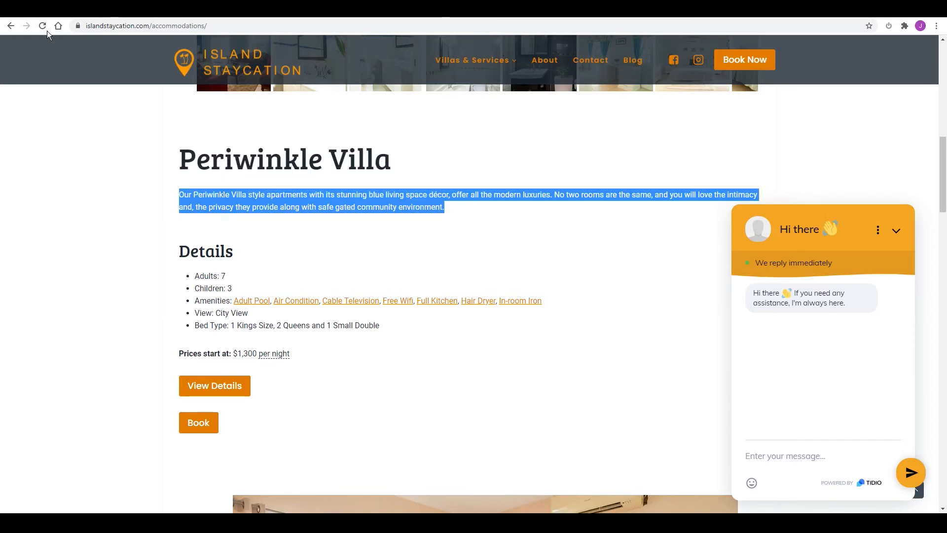
left_click(43, 16)
left_click(760, 258)
key("ctrl+v")
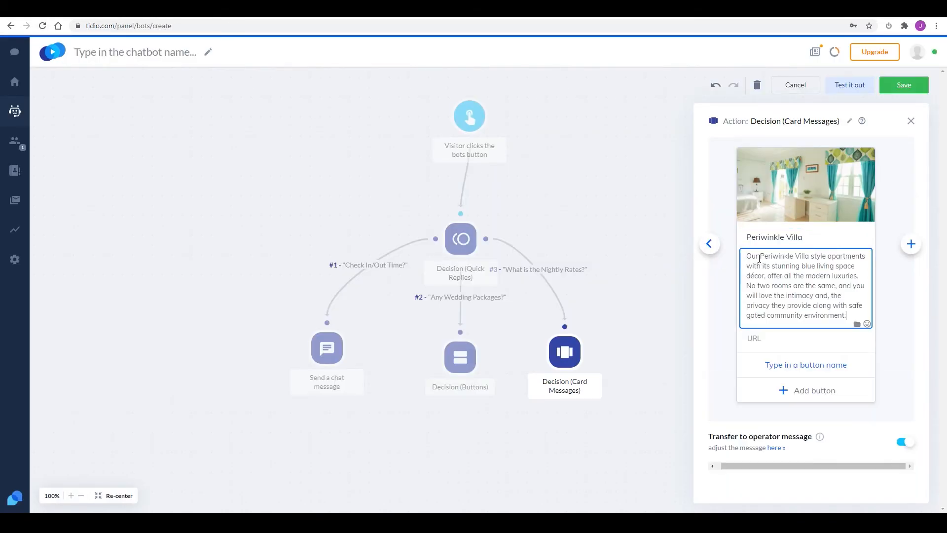
Step: Copy the address of Periwinkle Villa's View Details link from the site and set it as the card's URL
left_click(770, 338)
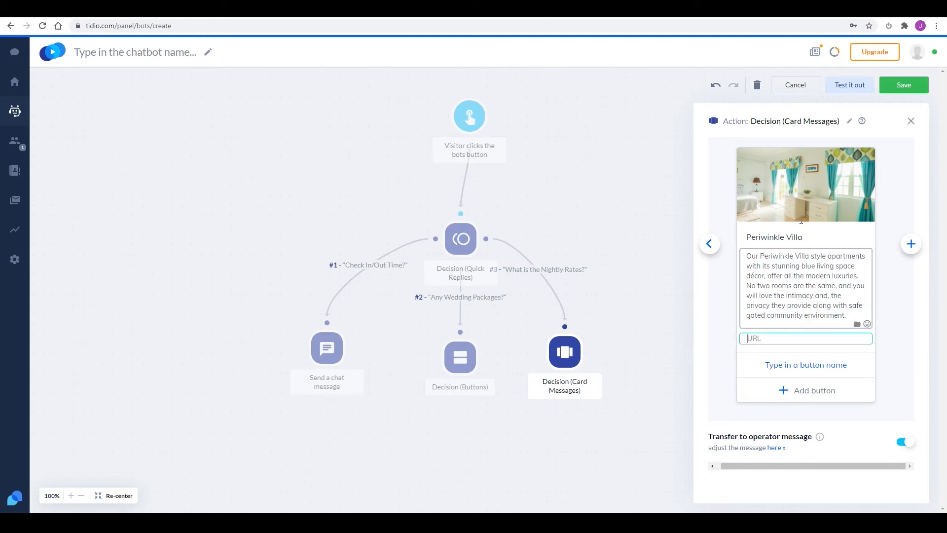
left_click(168, 15)
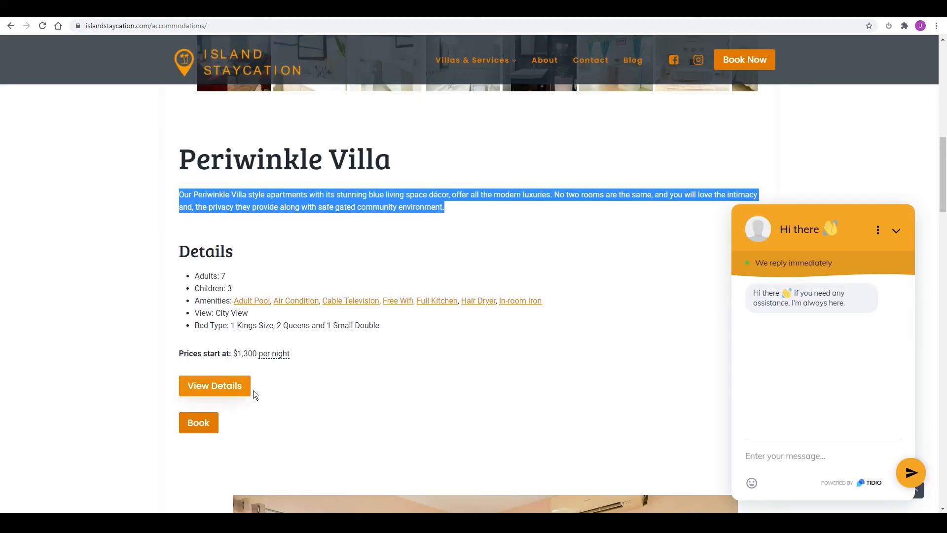
right_click(217, 384)
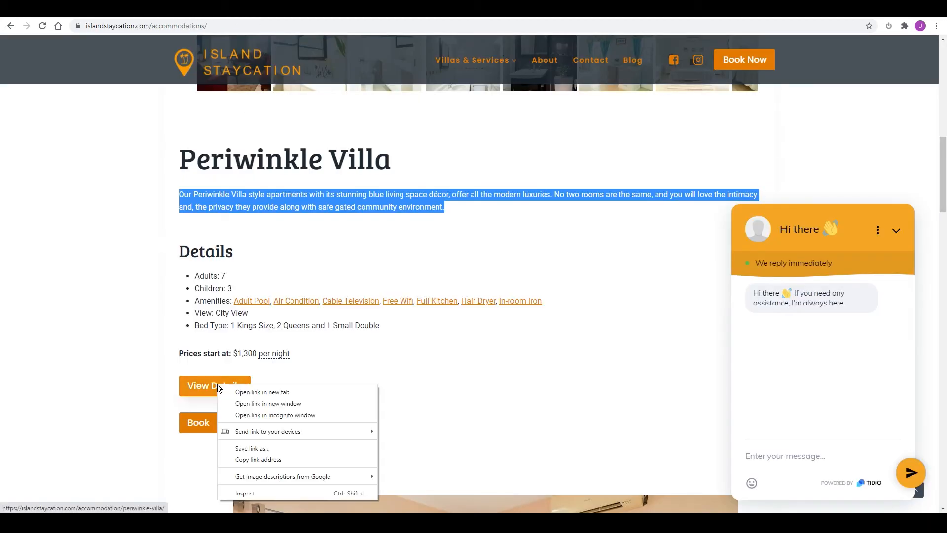
left_click(263, 459)
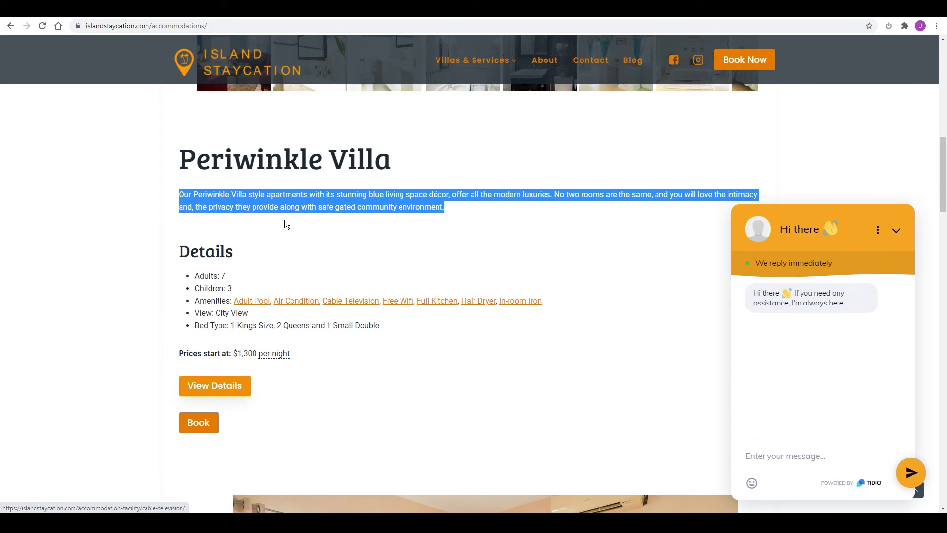
left_click(51, 16)
left_click(776, 337)
key("ctrl+v")
Step: Name the card's button "See More Details" and link it to the copied Periwinkle Villa page URL
left_click(814, 365)
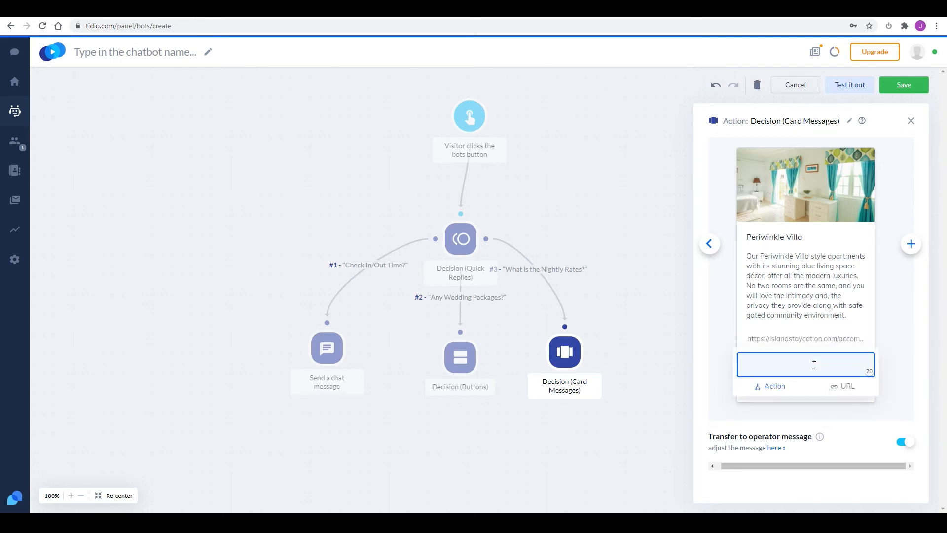
type("See More Details")
left_click(845, 386)
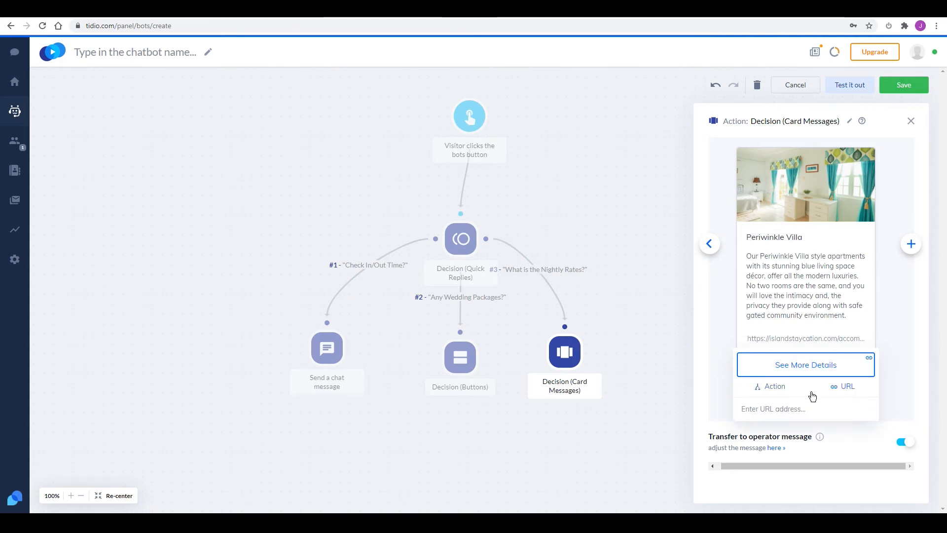
key("ctrl+v")
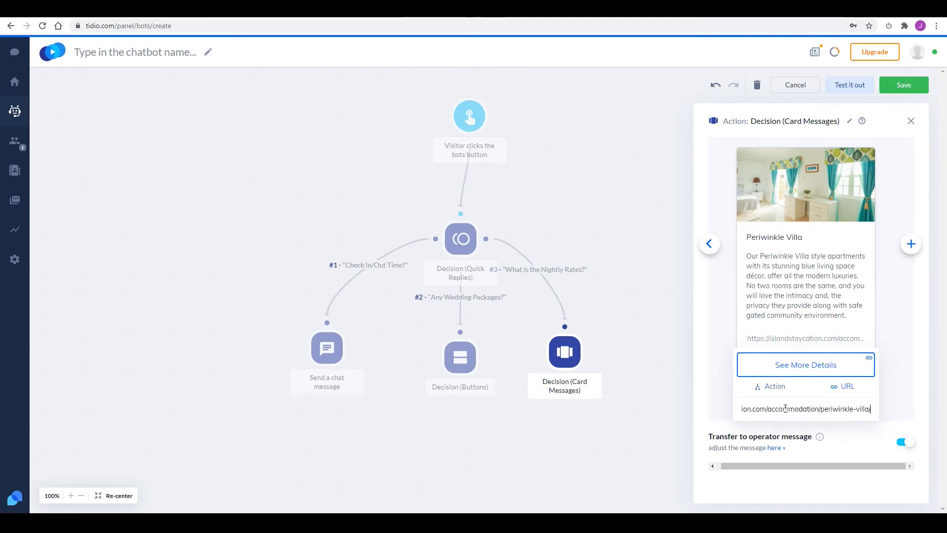
Step: Add cards for the other villas, including Poui Villa, with photo, description and linked "See More Details" button, and return to the Periwinkle Villa card
left_click(911, 244)
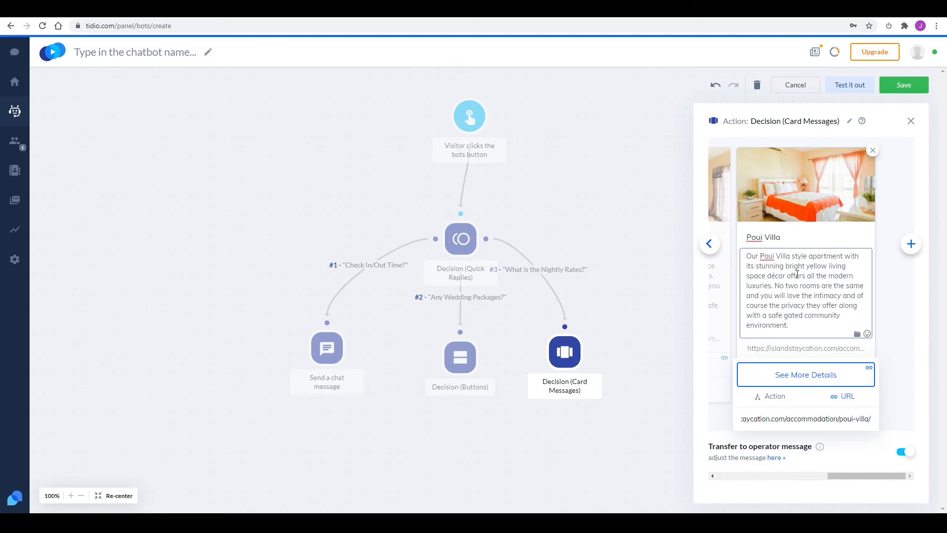
left_click(711, 245)
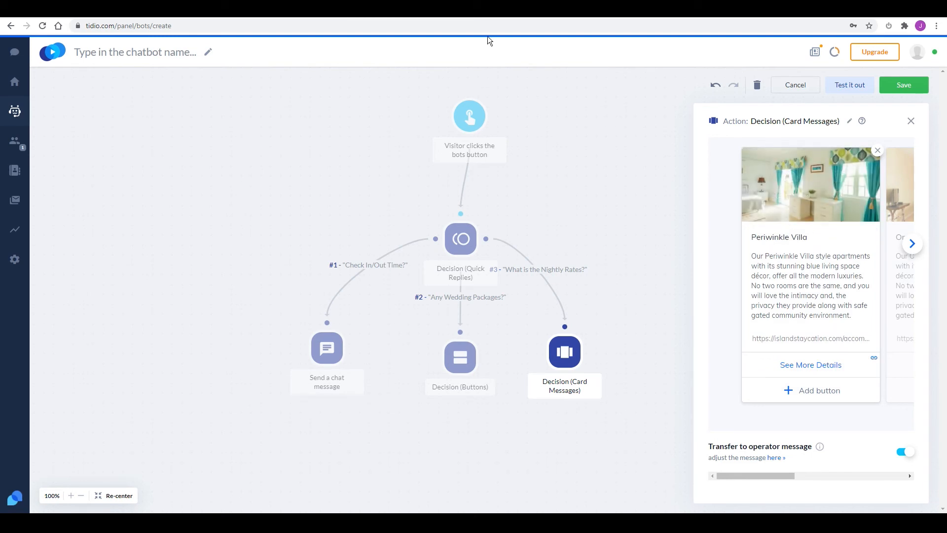
Step: Look up Periwinkle Villa's nightly price on the Accommodations page and append "- $1,300/night" to its card title
left_click(236, 18)
scroll(307, 293, "up", 15)
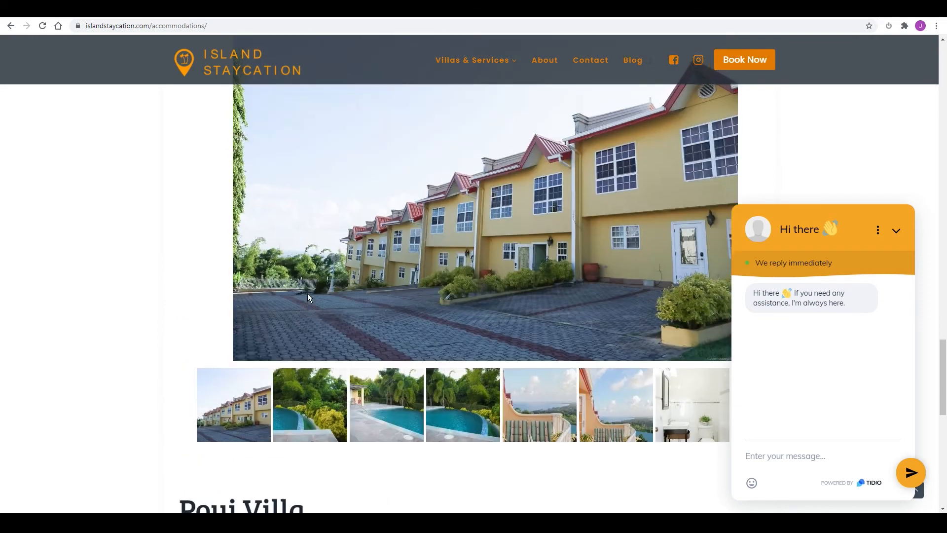
scroll(306, 293, "up", 12)
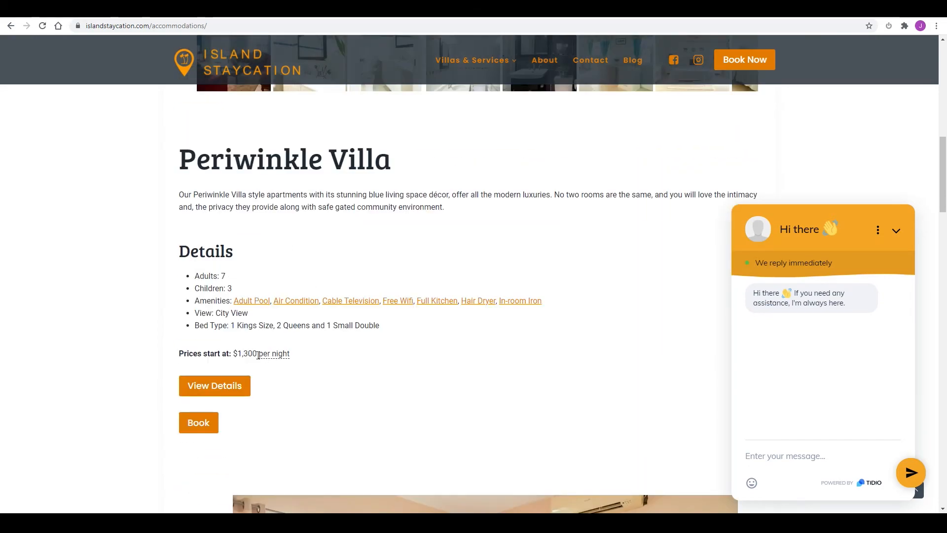
left_click(123, 18)
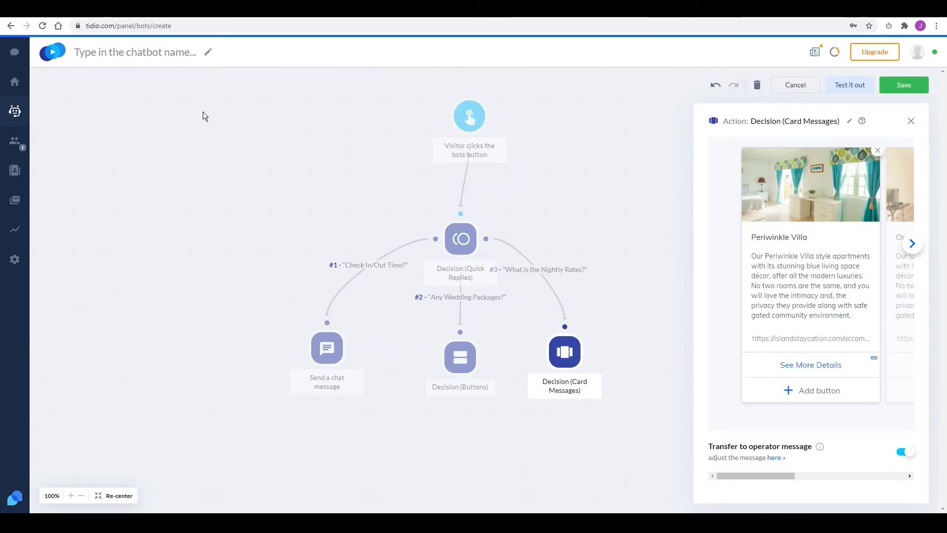
left_click(815, 241)
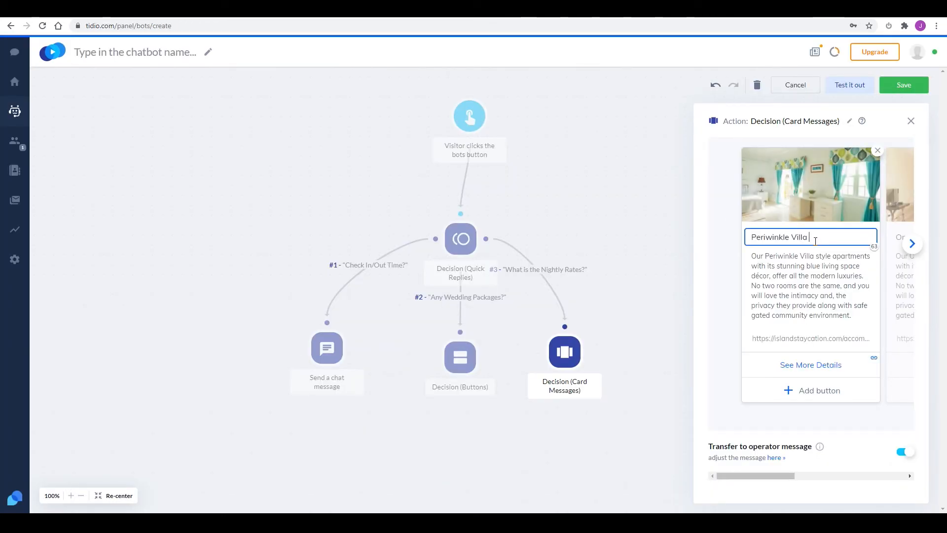
type("- $1,300/night")
Step: Look up Orchid Villa's nightly price on the Accommodations page and append "- $1,100/night" to its card title
left_click(912, 244)
left_click(810, 235)
type("-")
left_click(184, 19)
scroll(404, 178, "down", 10)
left_click(91, 19)
type("$1,100/night")
Step: Look up Poui Villa's nightly price on the Accommodations page and append "- $1,000/night" to its card title
left_click(912, 244)
left_click(811, 236)
type("-")
left_click(184, 19)
scroll(258, 295, "down", 17)
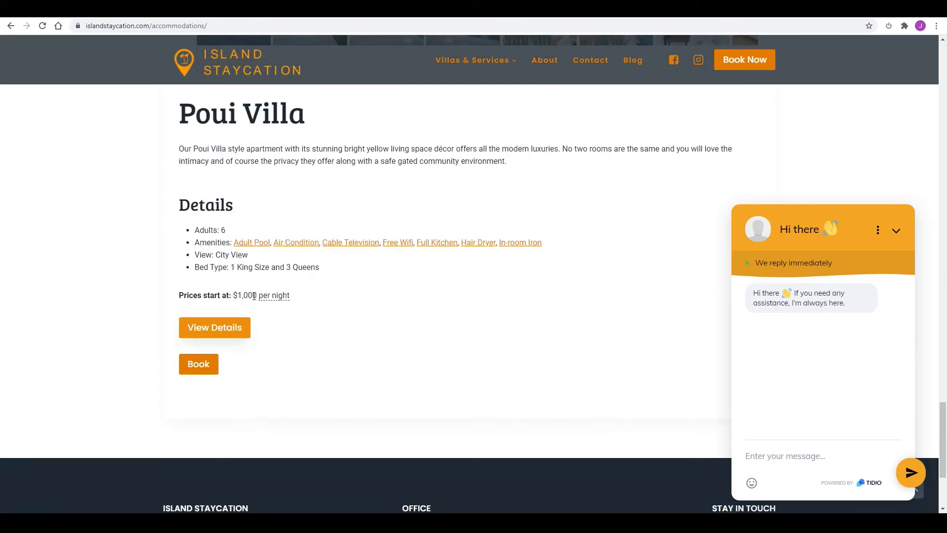
left_click(90, 18)
type("$1,000/night")
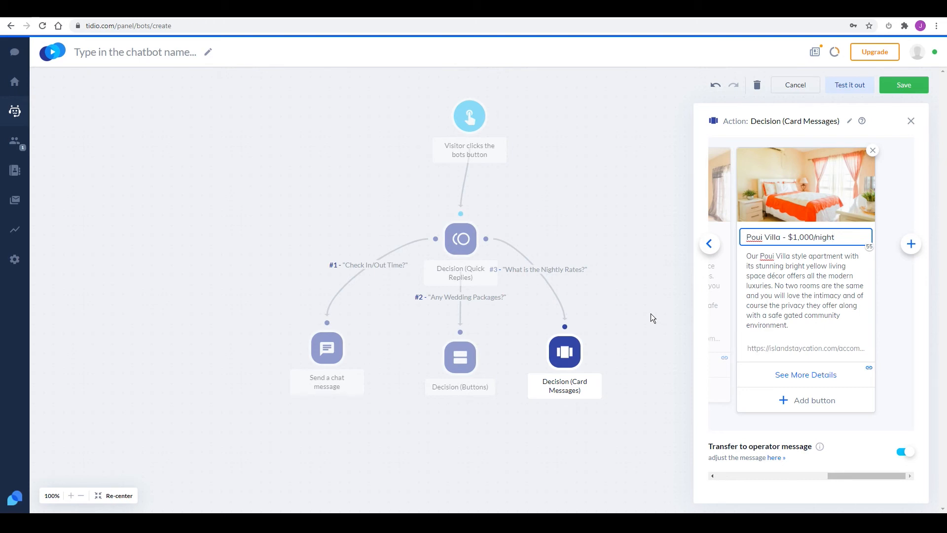
Step: Add an action button to each villa card, named "Go Back" for Poui and Orchid Villa and "Go back" for Periwinkle Villa
left_click(804, 401)
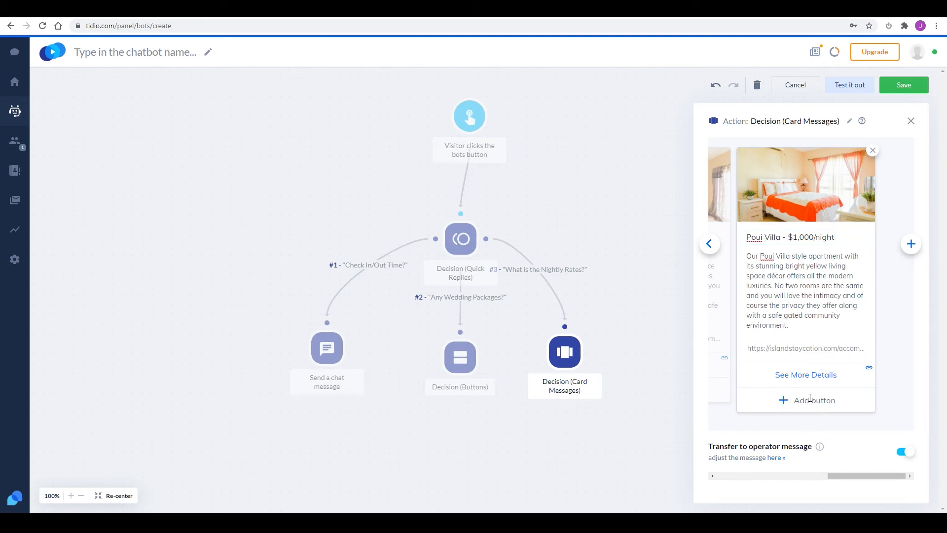
type("Go Back")
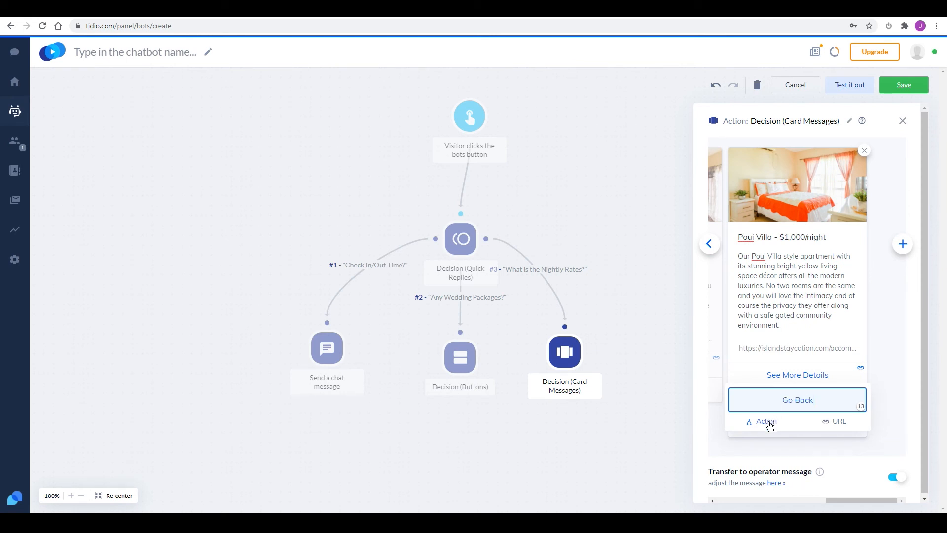
left_click(762, 423)
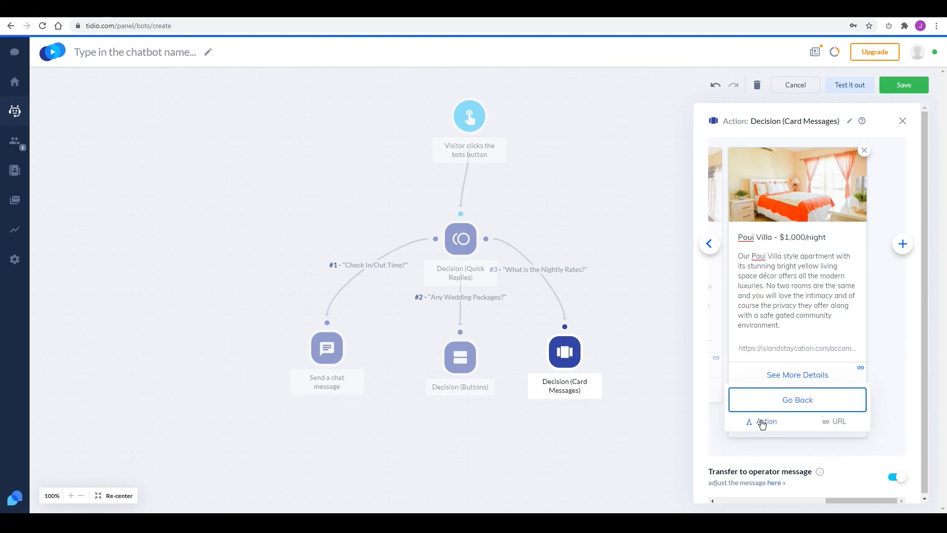
left_click(710, 244)
left_click(805, 392)
type("Go Back")
left_click(710, 244)
left_click(804, 391)
type("Go back")
left_click(903, 122)
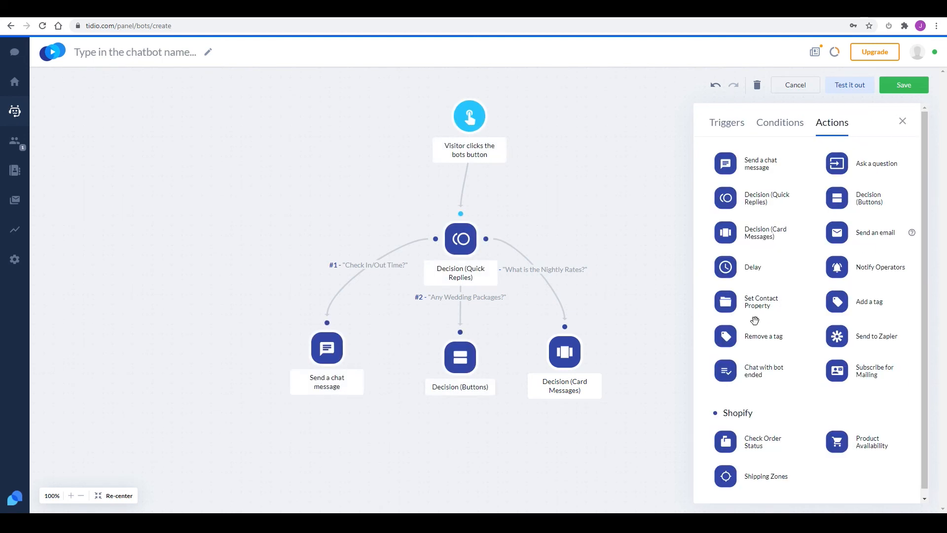
Step: Add a "Go Back" button below "See More Details" in the wedding packages Decision (Buttons) message
mouse_move(463, 368)
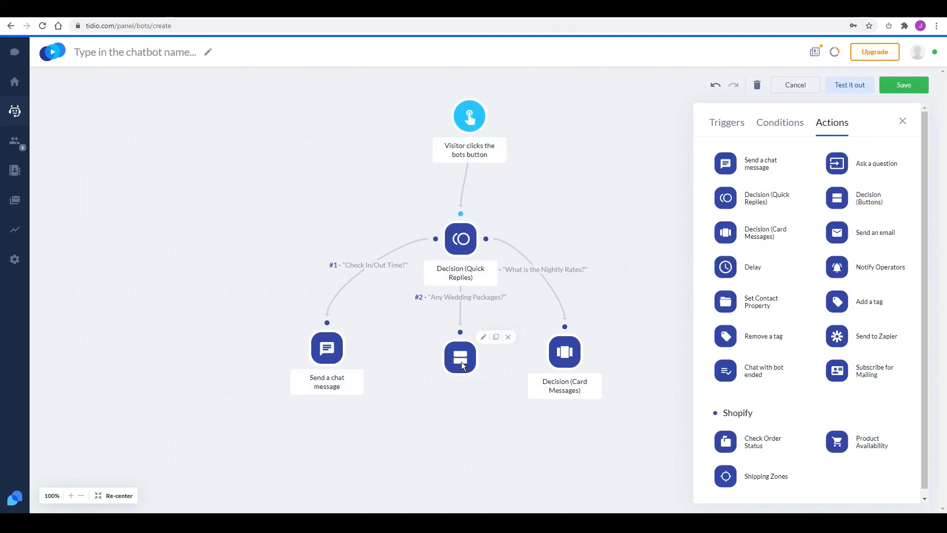
left_click(460, 360)
left_click(812, 238)
type("Go Back")
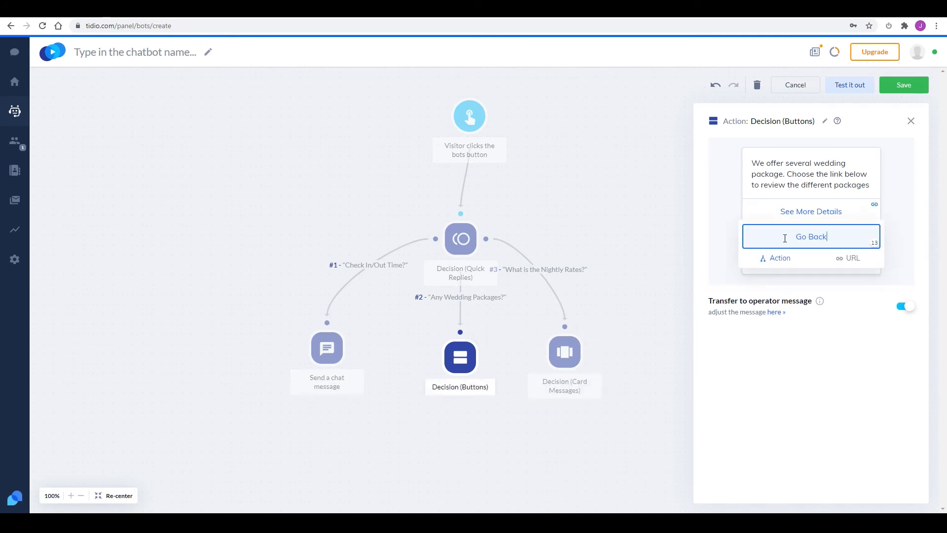
left_click(910, 121)
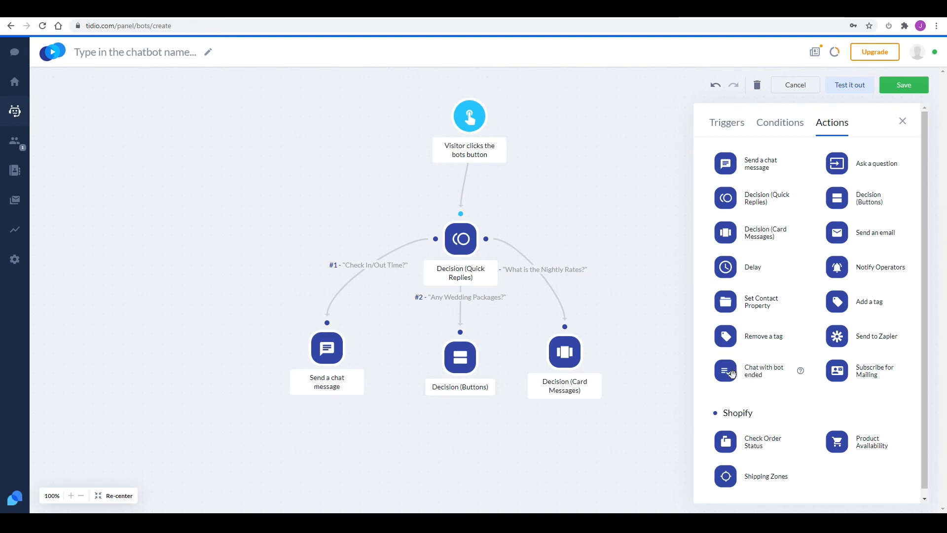
Step: Place a "Chat with bot ended" action below the flow and connect all three villa cards' go-back buttons to it
left_click_drag(728, 375, 459, 471)
left_click(568, 371)
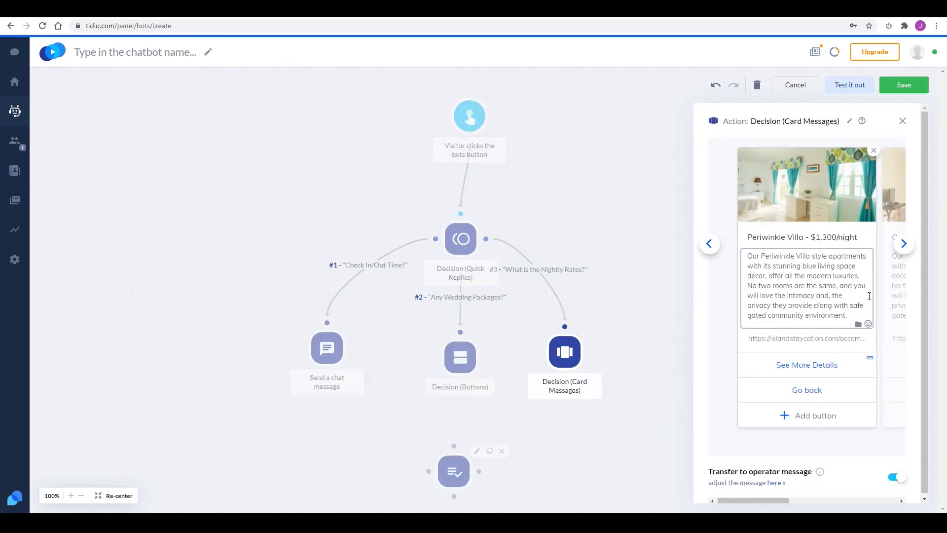
mouse_move(546, 356)
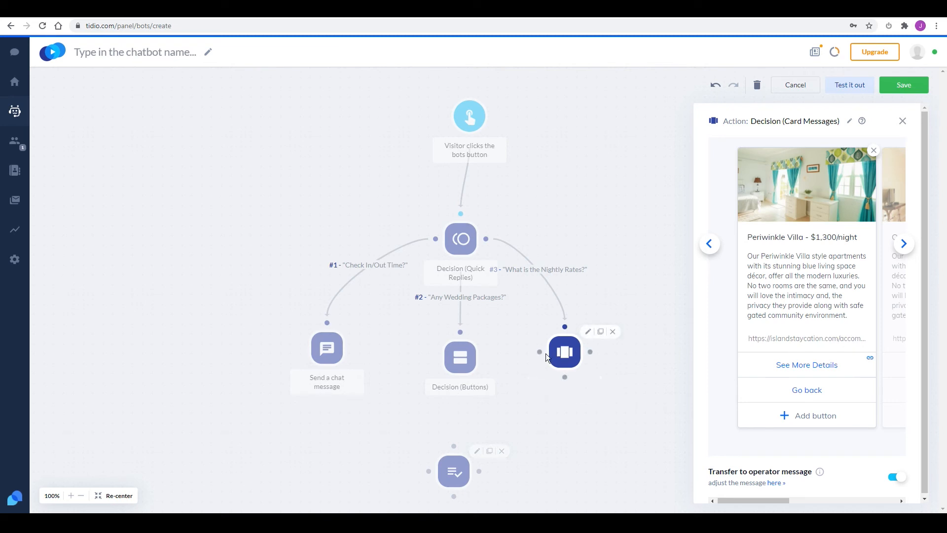
left_click_drag(541, 354, 453, 446)
mouse_move(506, 381)
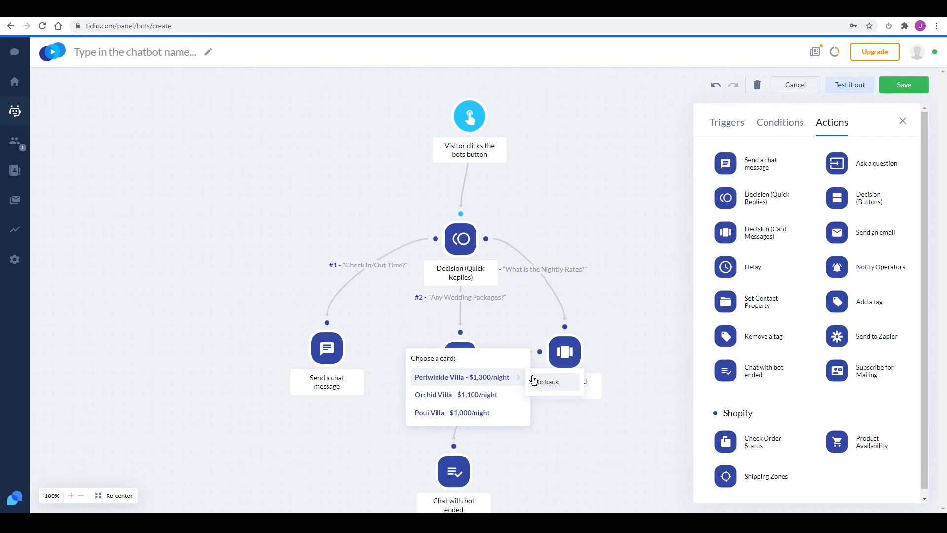
left_click(552, 384)
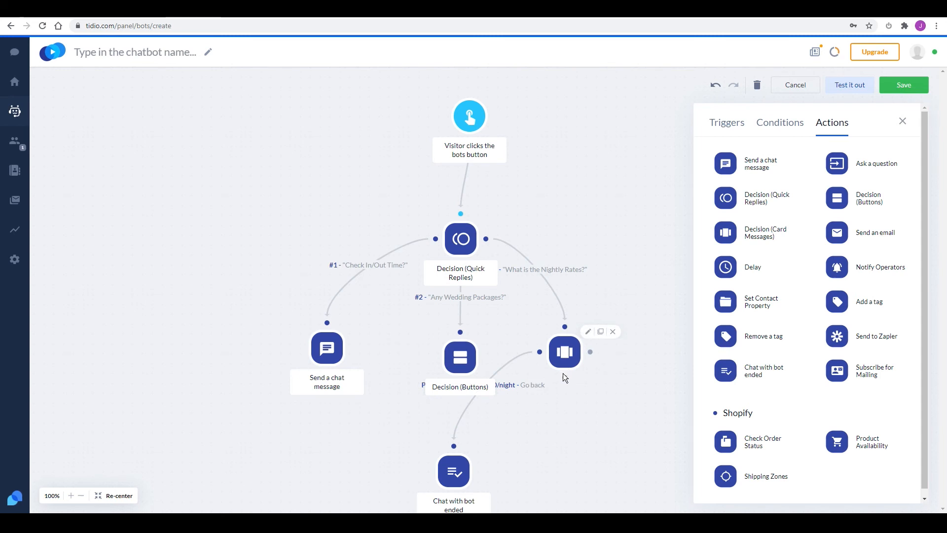
left_click_drag(564, 377, 454, 446)
left_click(663, 419)
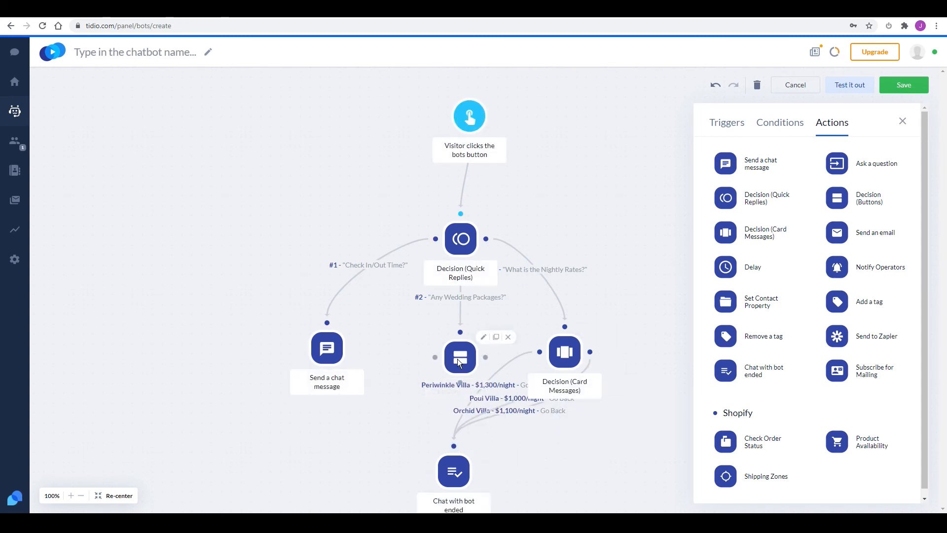
Step: Connect the Decision (Buttons) node's "Go Back" button and the "Send a chat message" node to "Chat with bot ended"
left_click_drag(460, 380, 449, 456)
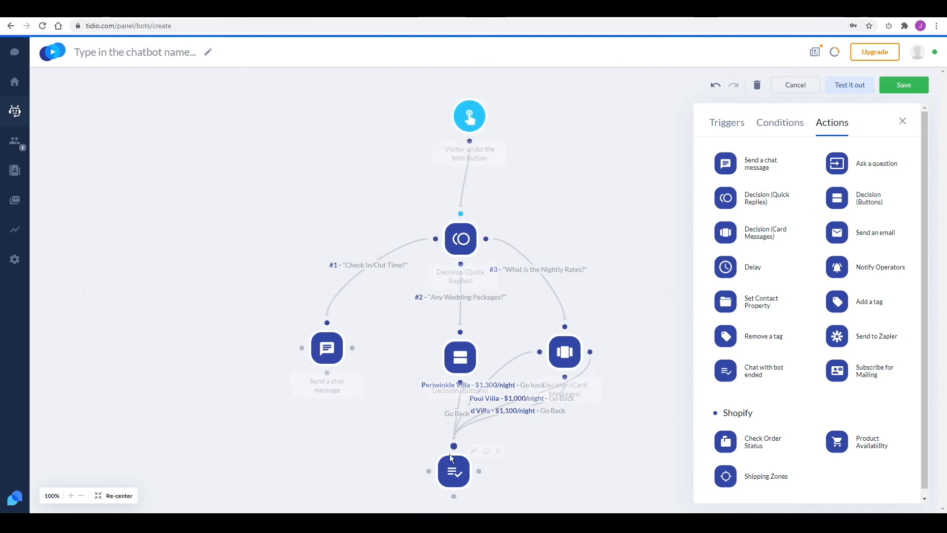
mouse_move(324, 356)
left_click_drag(327, 373, 454, 449)
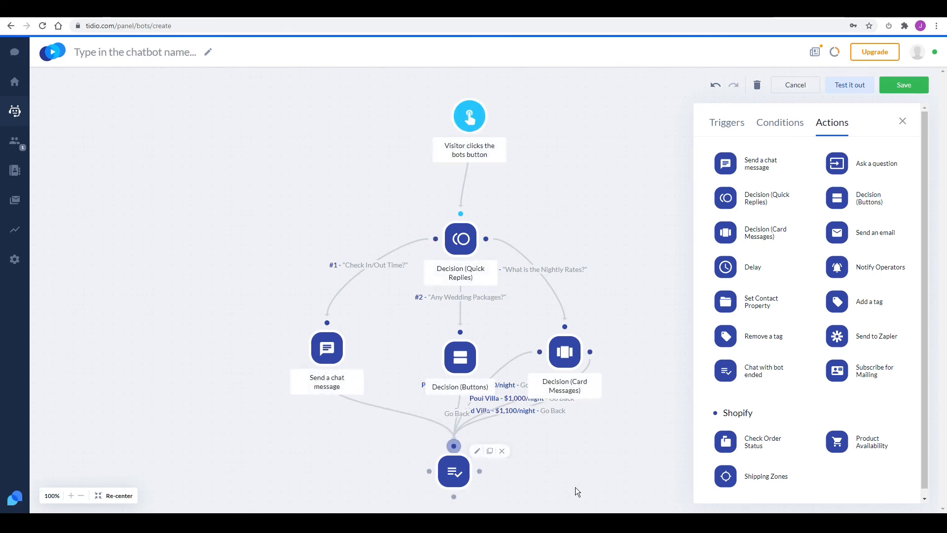
Step: Name the chatbot "FAQ Bot" and give the "Visitor clicks the bots button" trigger the button name "FAQ Bot"
left_click(129, 50)
type("FAQ Bot")
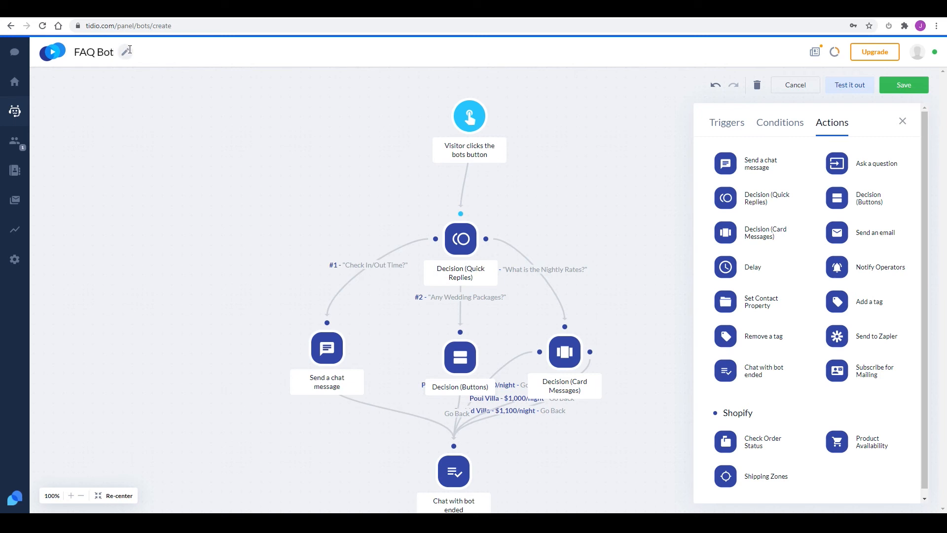
left_click(904, 87)
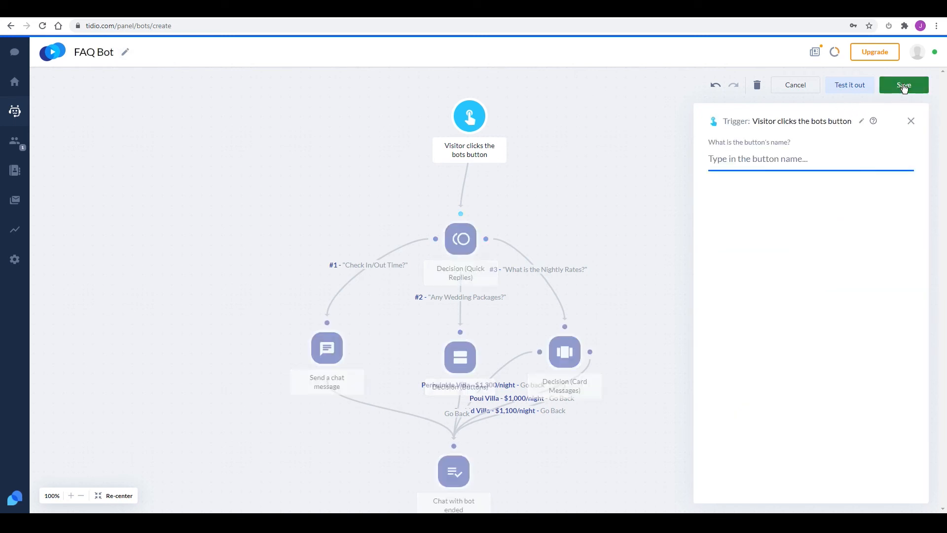
type("FAQ Bot")
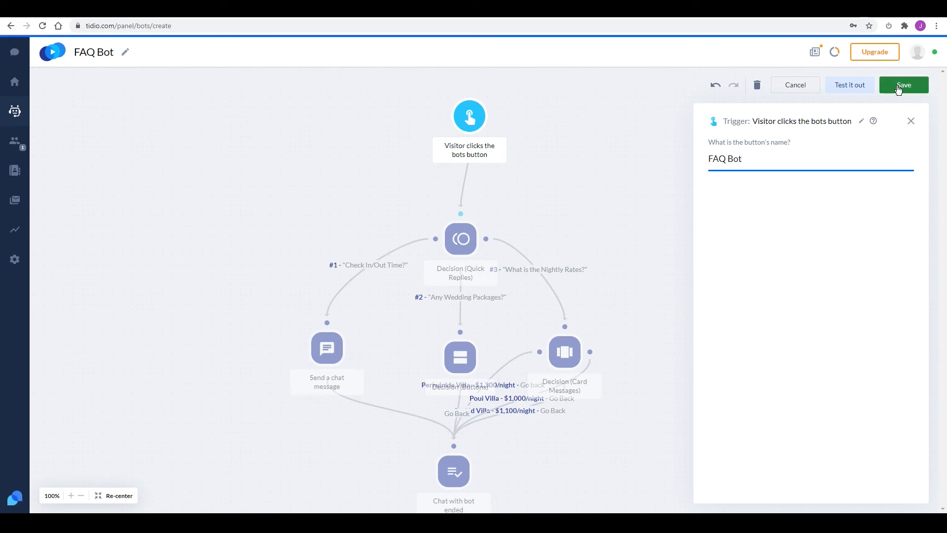
Step: Save the chatbot with the purpose "I want to answer visitors' questions" and activate it
left_click(904, 87)
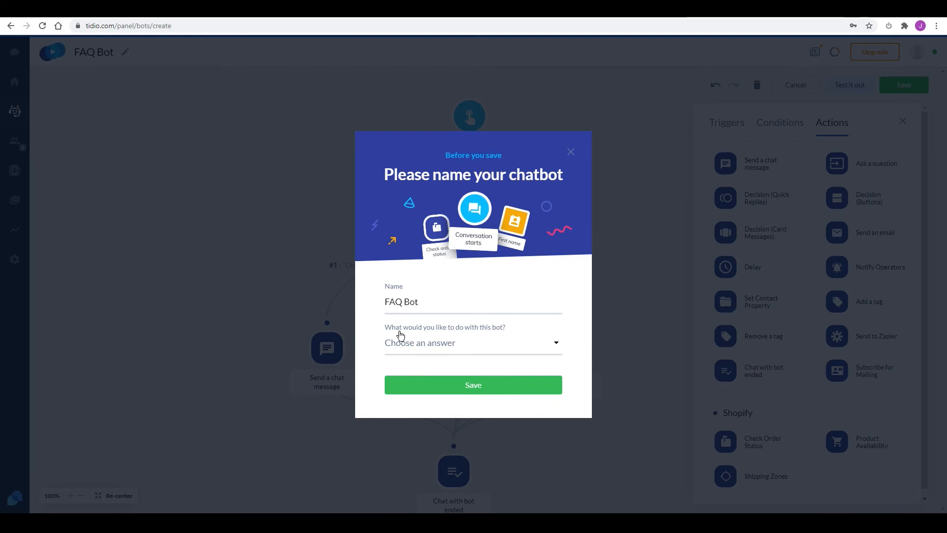
left_click(542, 343)
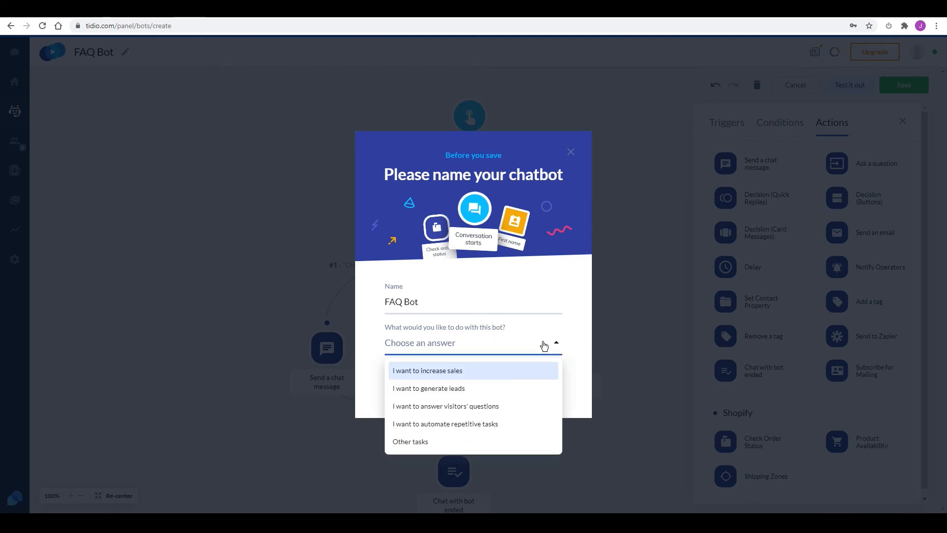
left_click(436, 408)
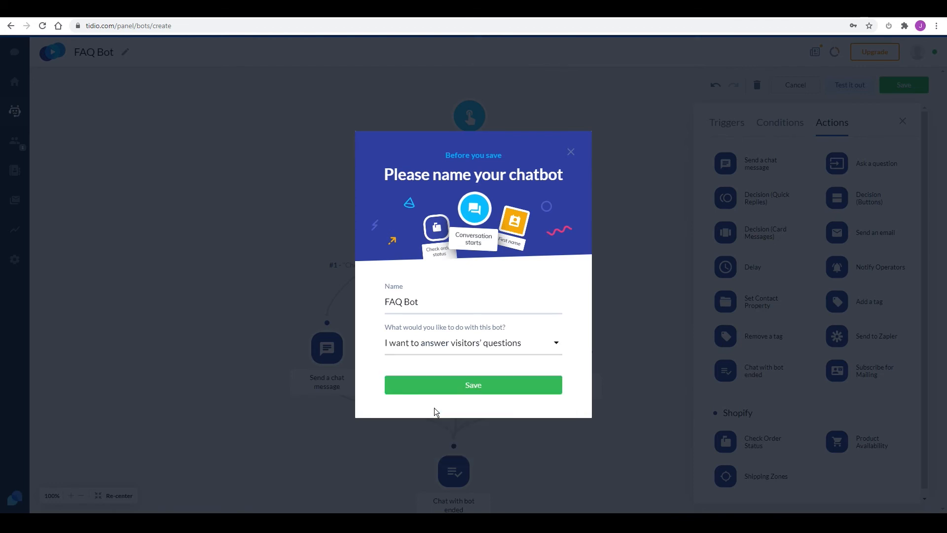
left_click(470, 389)
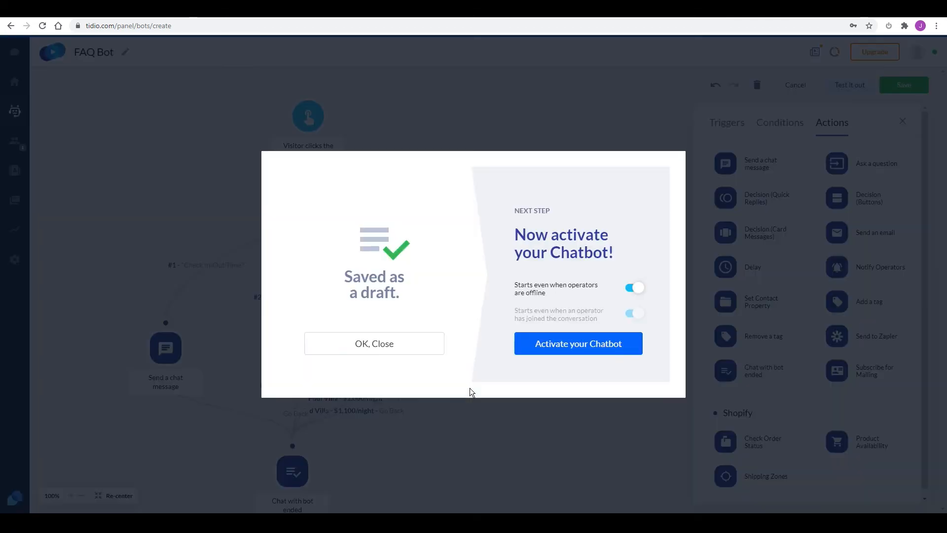
left_click(581, 348)
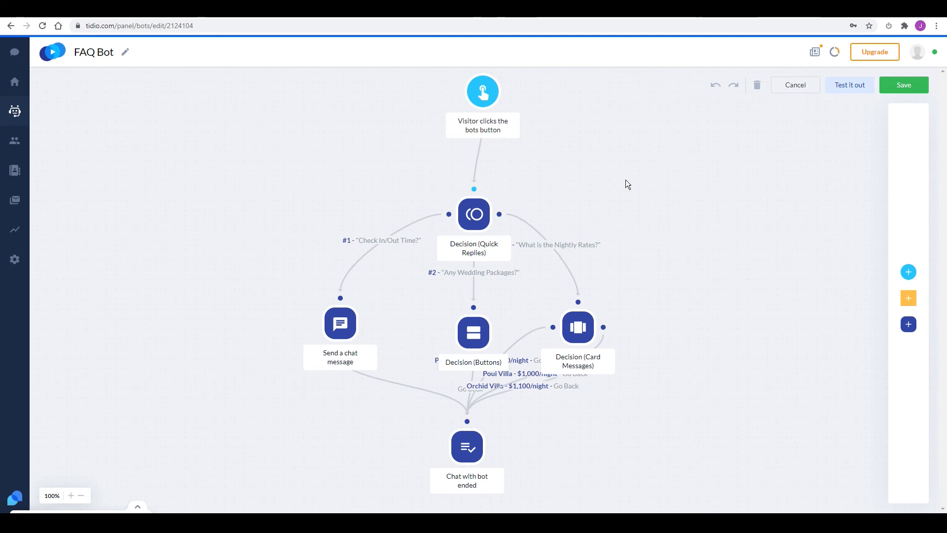
Step: Add "First visit on site" and "Visitor returns to the site" triggers, both connected to the Decision (Quick Replies) node
mouse_move(892, 272)
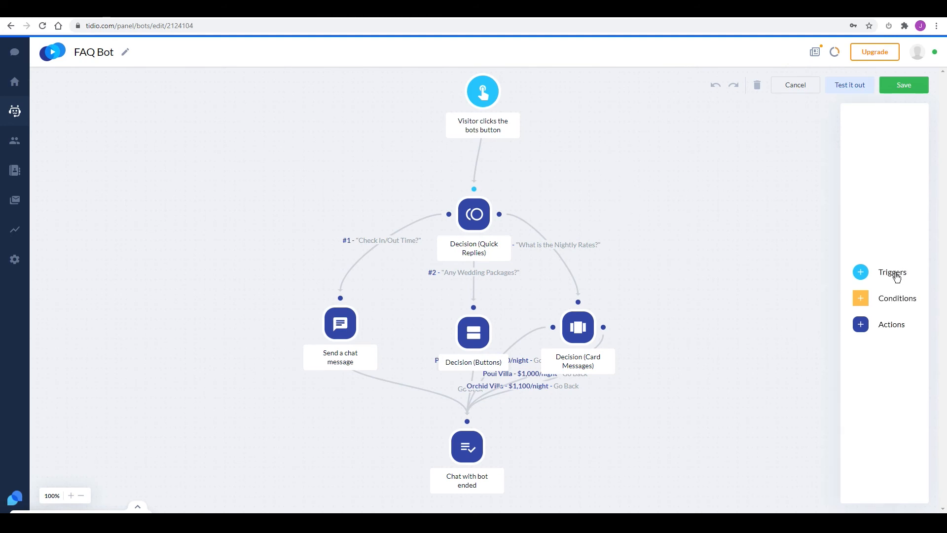
left_click(894, 273)
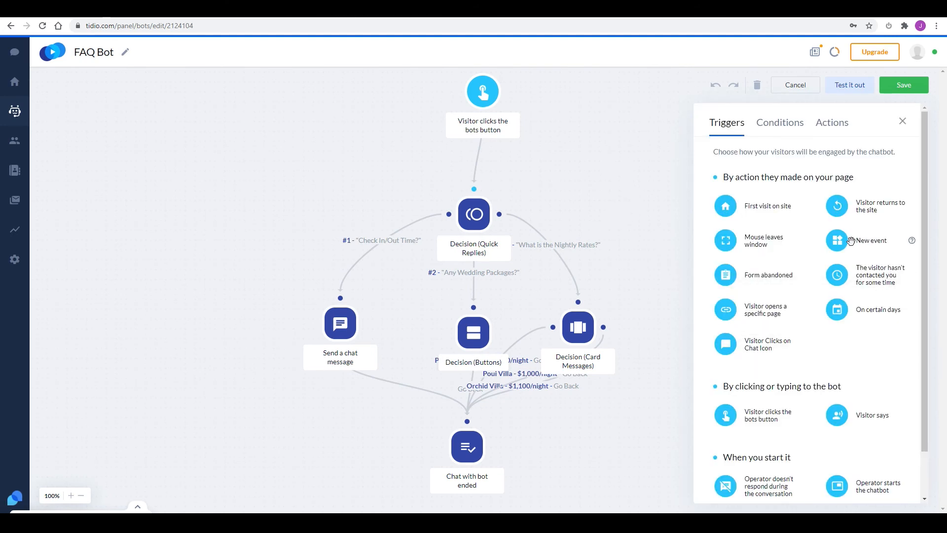
mouse_move(724, 208)
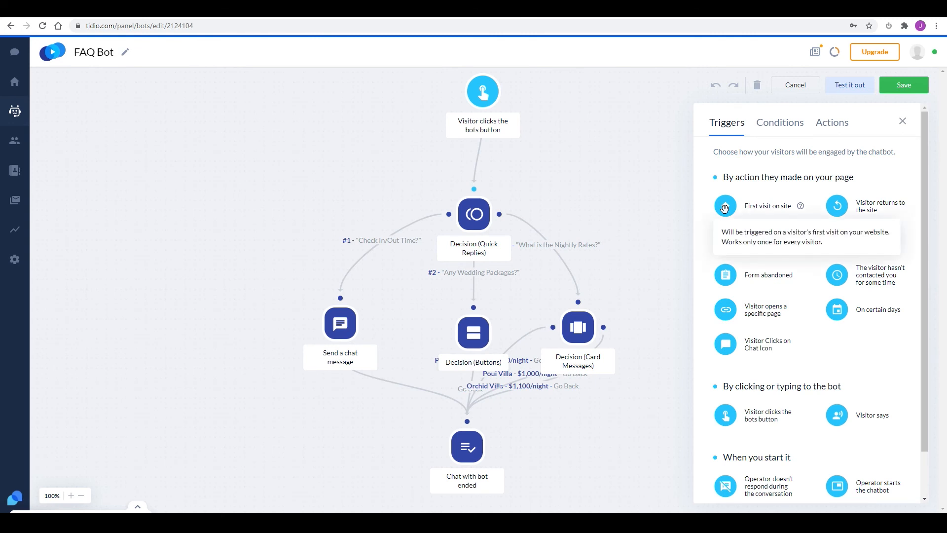
mouse_move(725, 208)
left_mouse_down()
mouse_move(339, 81)
mouse_move(474, 190)
left_mouse_up()
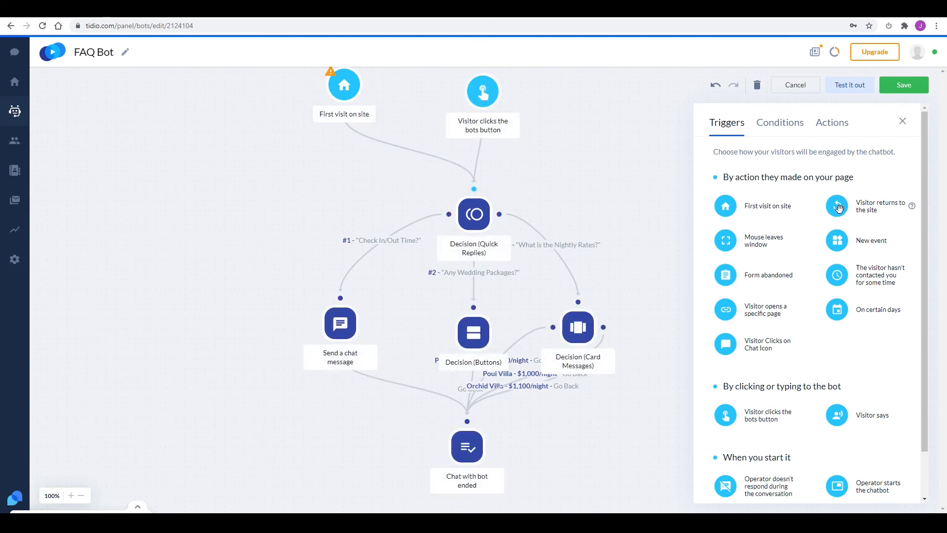
mouse_move(839, 208)
left_mouse_down()
mouse_move(595, 91)
mouse_move(608, 89)
mouse_move(589, 118)
mouse_move(498, 162)
mouse_move(474, 186)
left_mouse_up()
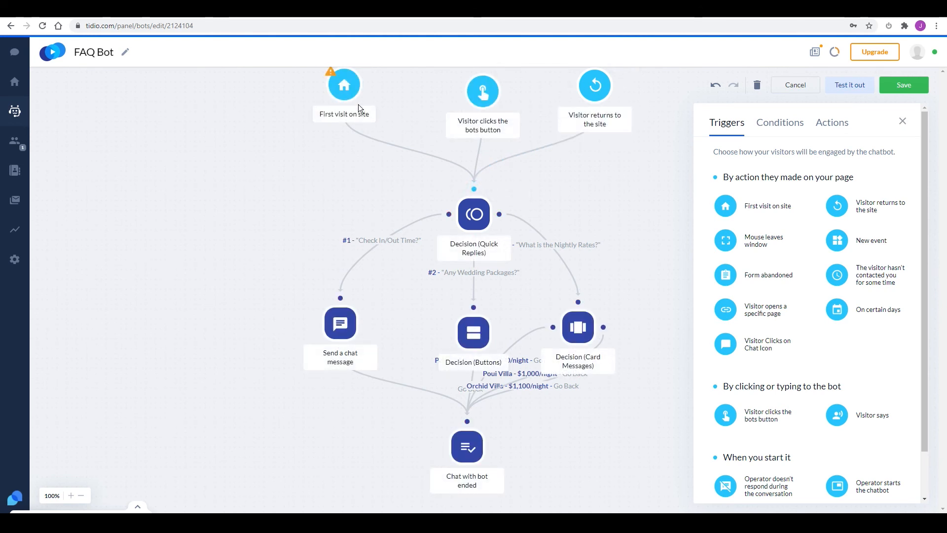
Step: Check the warning on the "First visit on site" trigger, then save the FAQ Bot configuration despite the trigger conflict
mouse_move(334, 74)
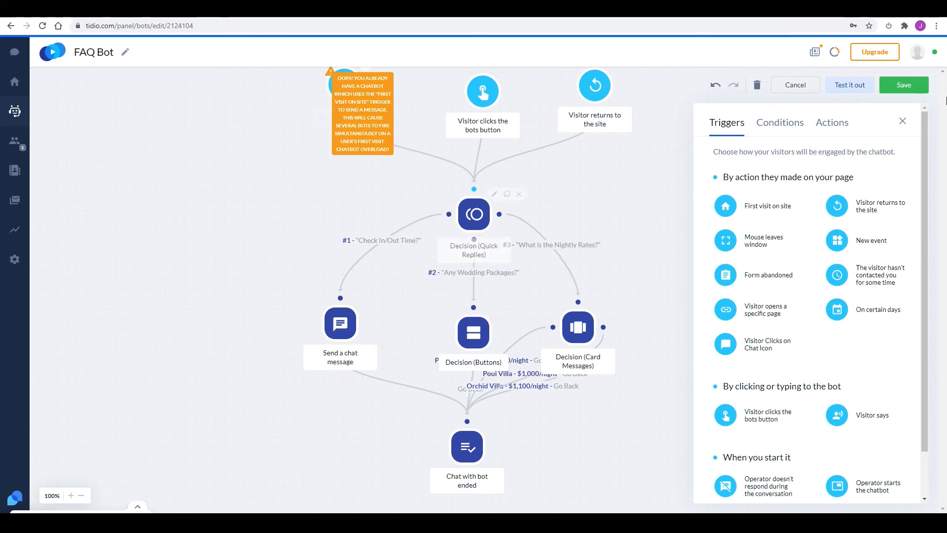
left_click(904, 85)
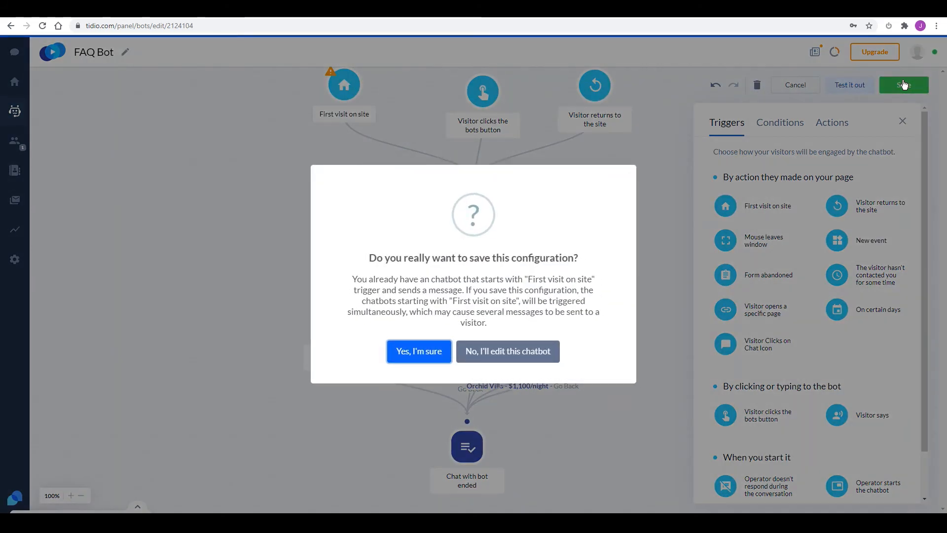
left_click(416, 351)
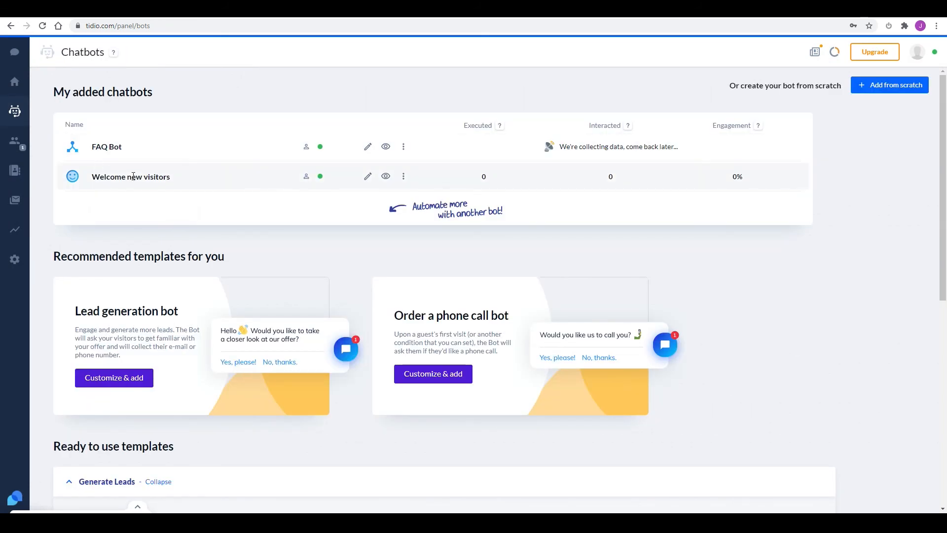
Step: Delete the "Welcome new visitors" chatbot from the added chatbots and confirm the deletion
left_click(404, 177)
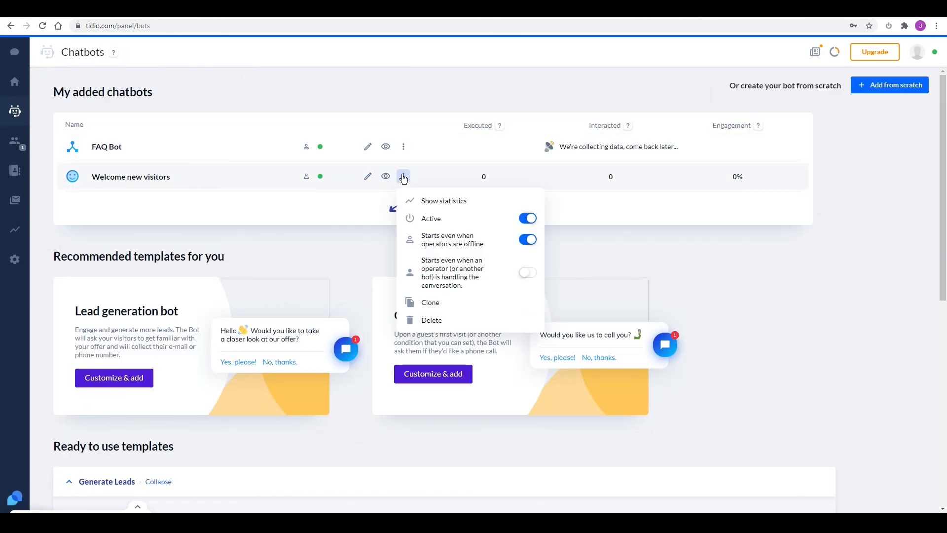
left_click(431, 321)
left_click(444, 329)
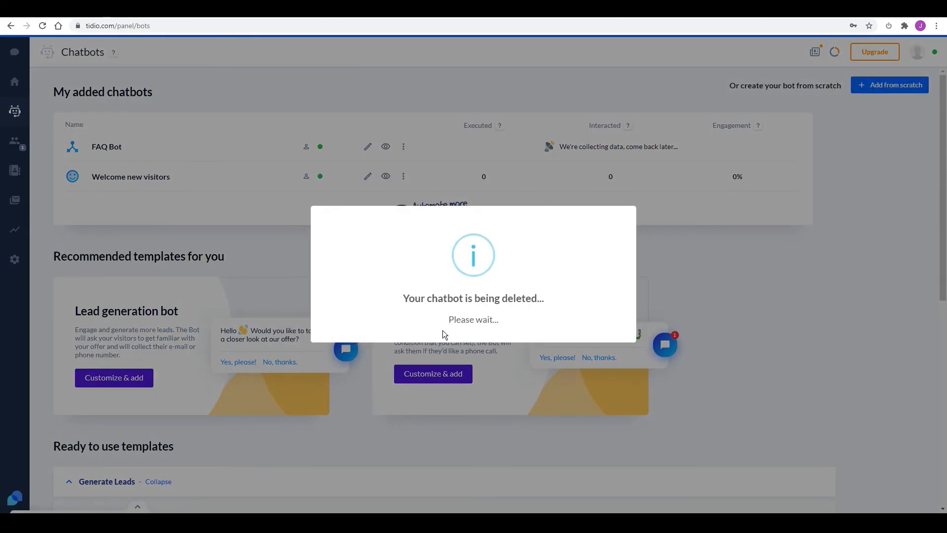
left_click(472, 327)
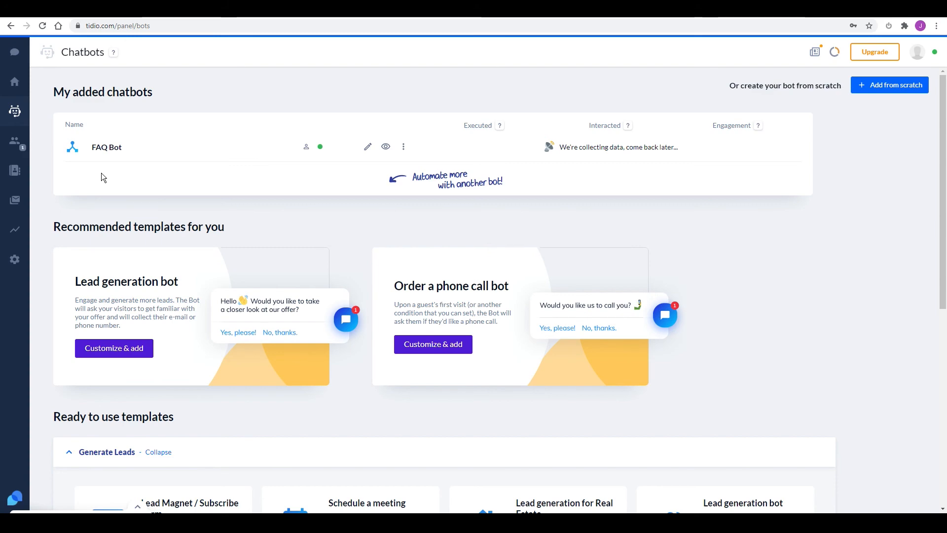
key("ctrl+shift+n")
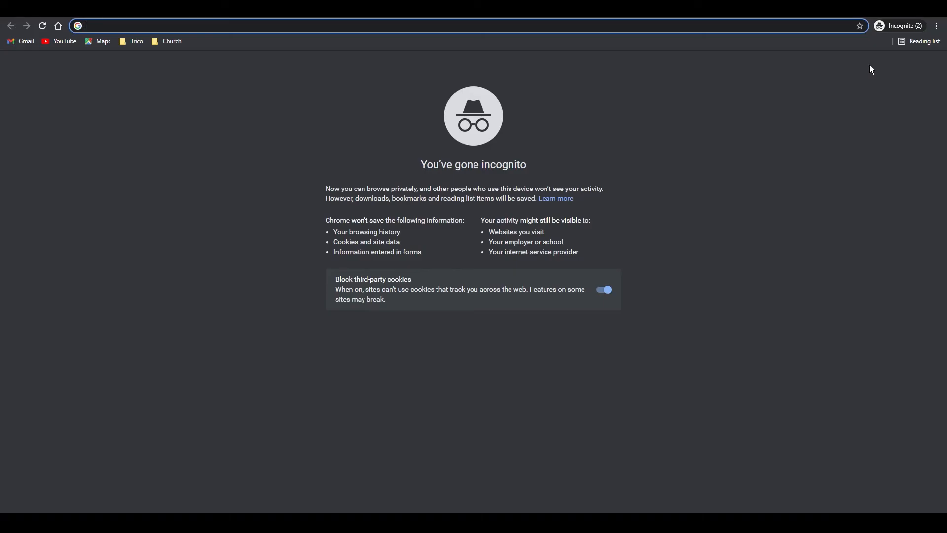
type("www.islandstaycation.com")
key("Return")
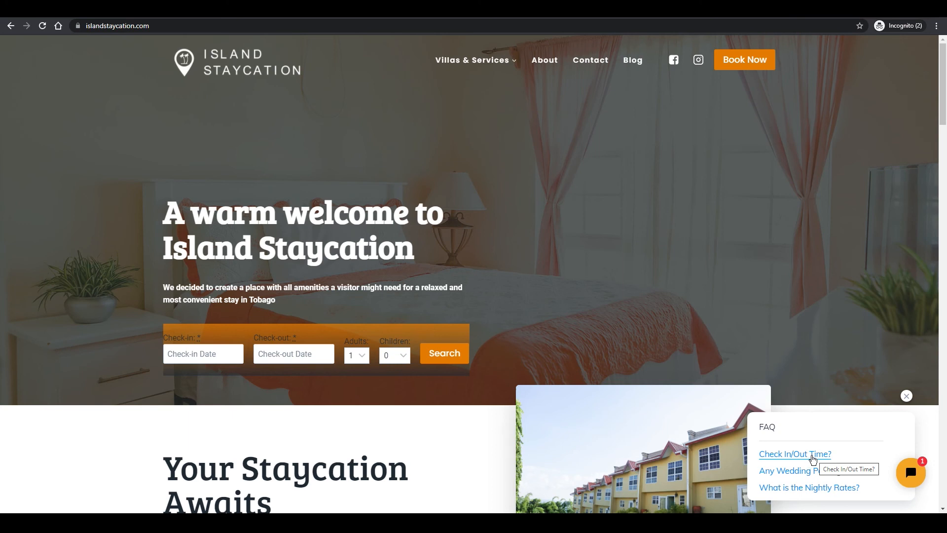
left_click(812, 458)
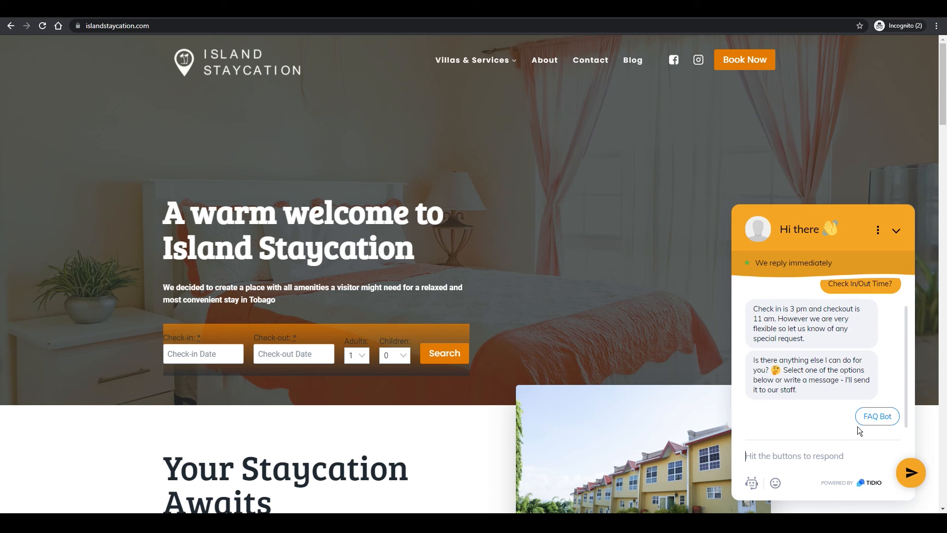
Step: Restart the FAQ Bot and test "Any Wedding Packages?", including its "See More Details" link and "Go Back" option
left_click(884, 419)
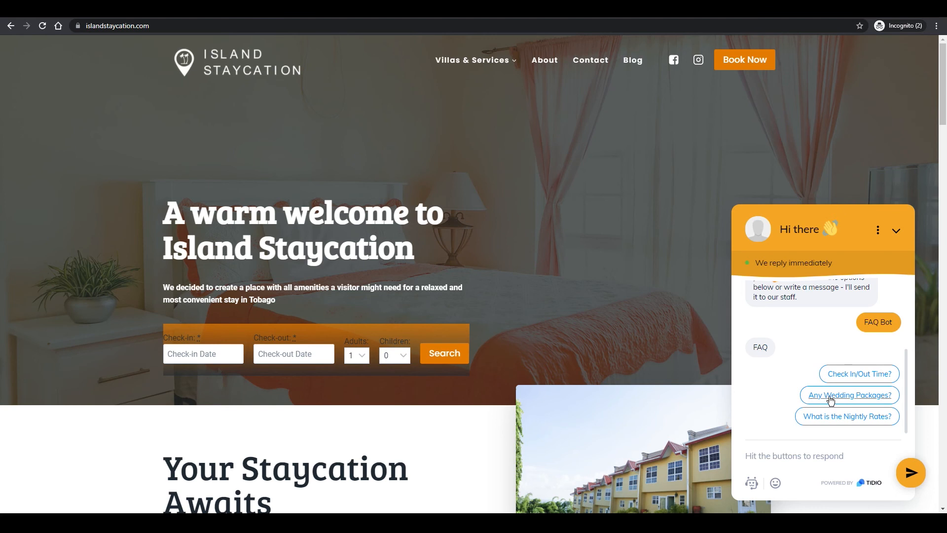
left_click(854, 397)
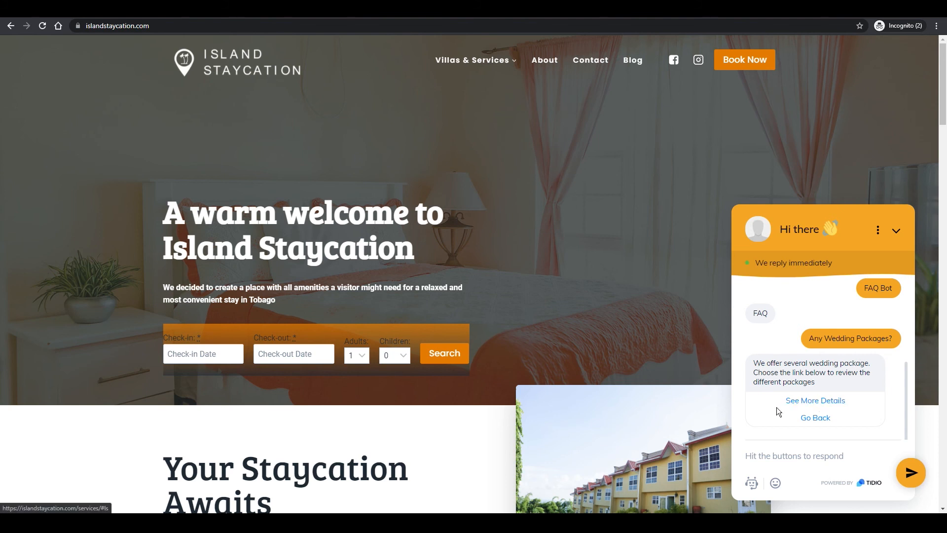
left_click(815, 401)
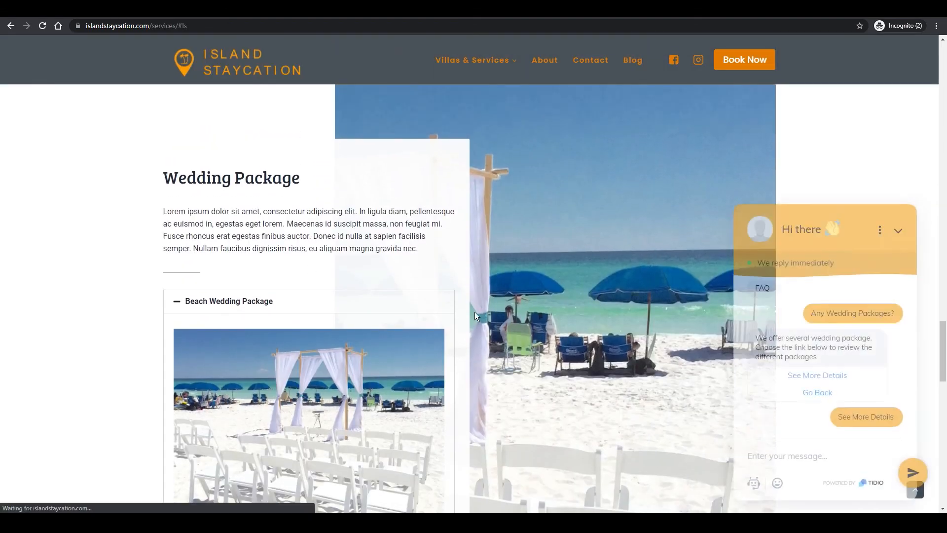
scroll(388, 248, "down", 5)
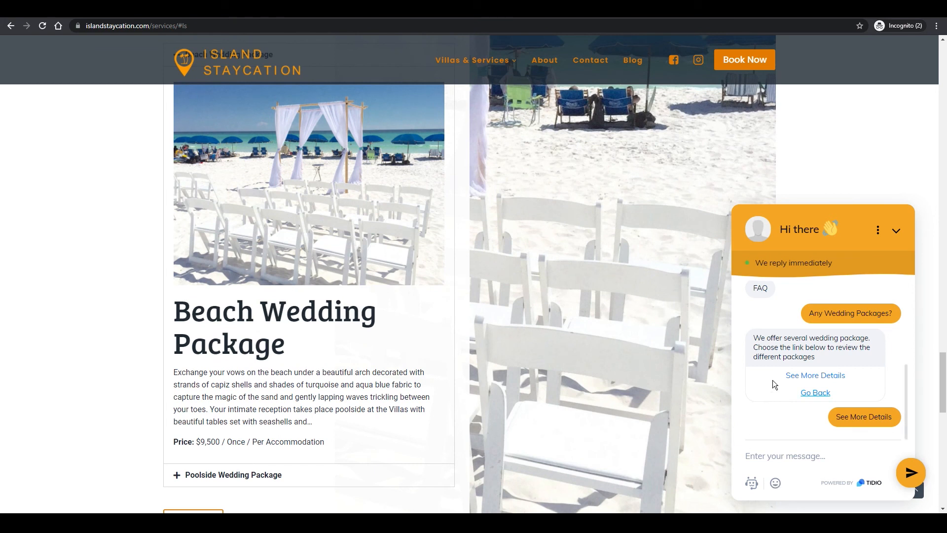
left_click(812, 393)
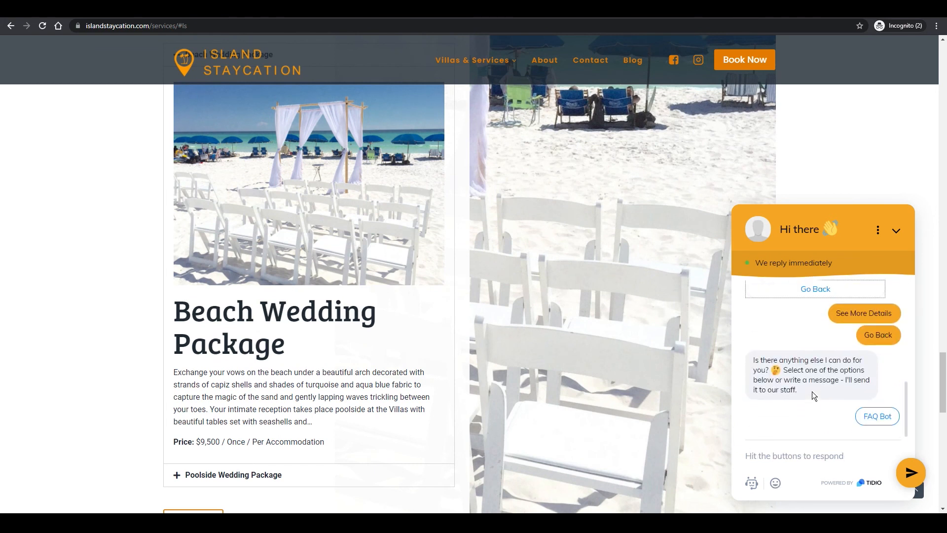
Step: Restart the FAQ Bot, ask "What is the Nightly Rates?" and browse the villa cards from Periwinkle Villa to Poui Villa
left_click(876, 418)
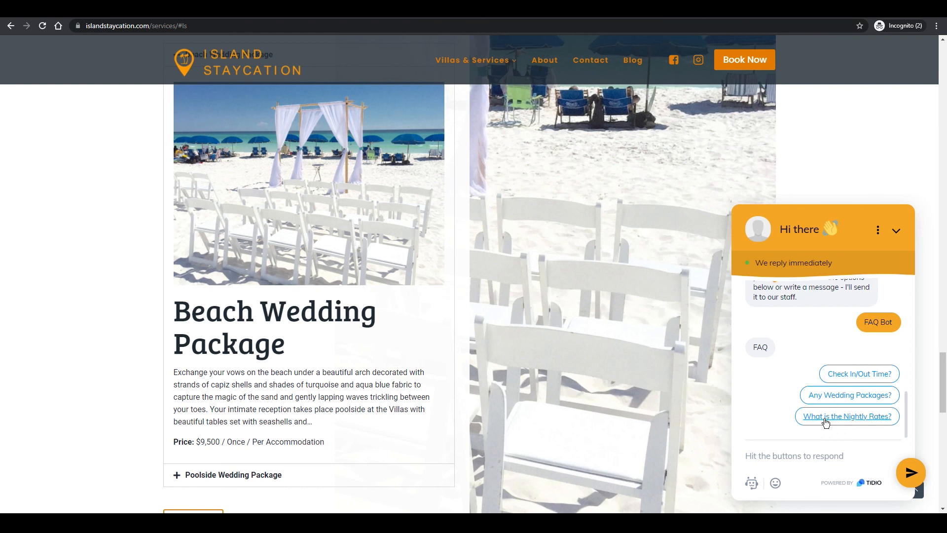
left_click(847, 419)
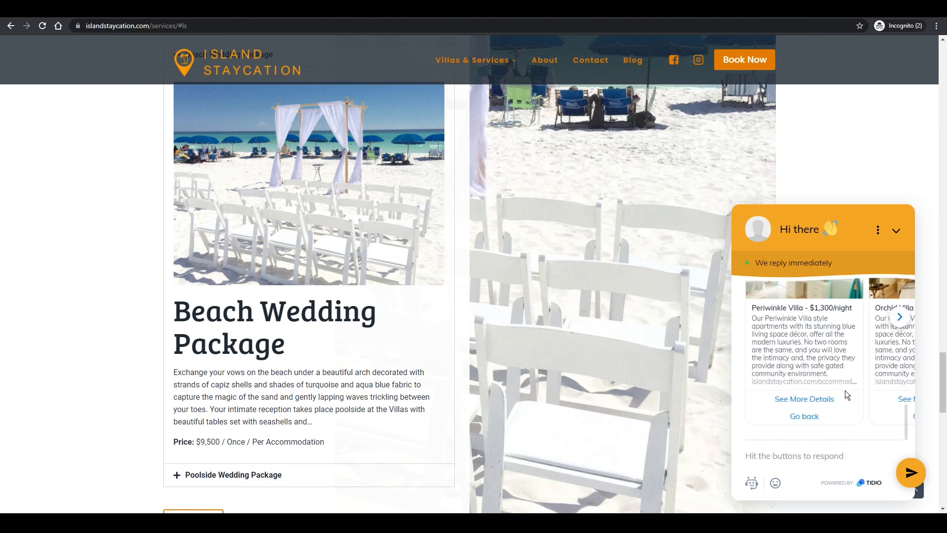
scroll(844, 385, "up", 1)
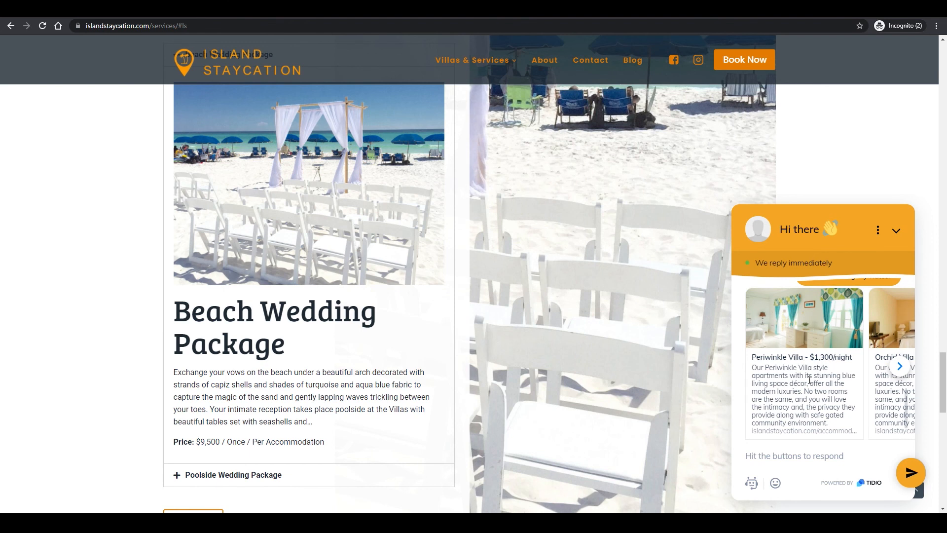
scroll(810, 379, "down", 1)
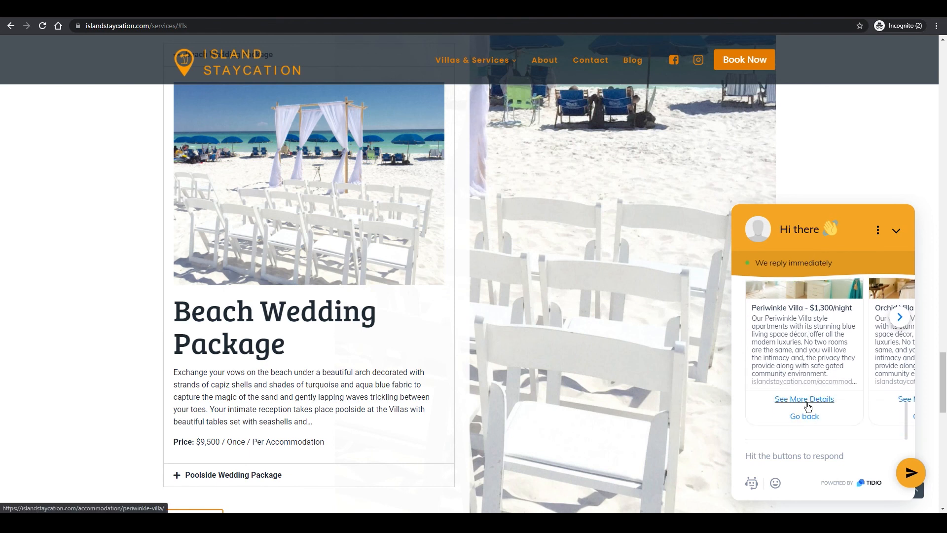
left_click(900, 316)
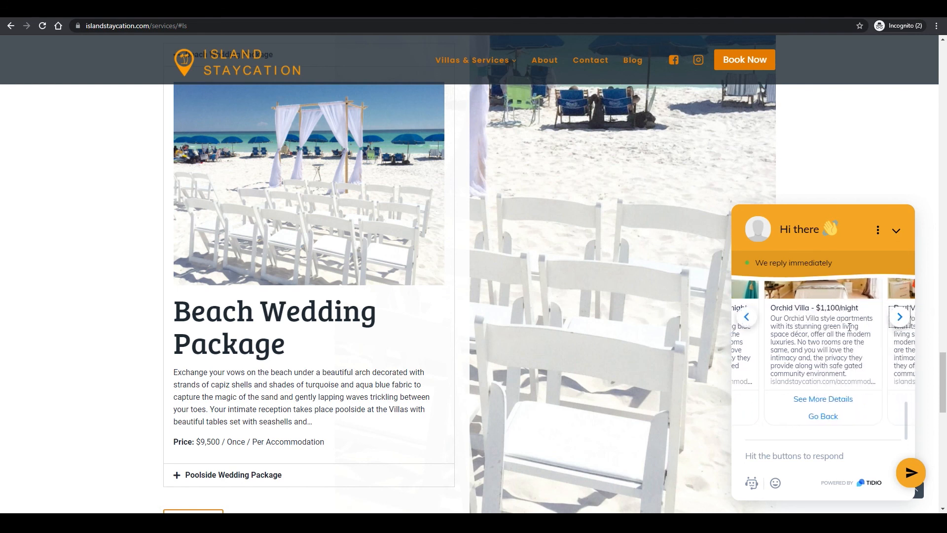
scroll(850, 327, "up", 2)
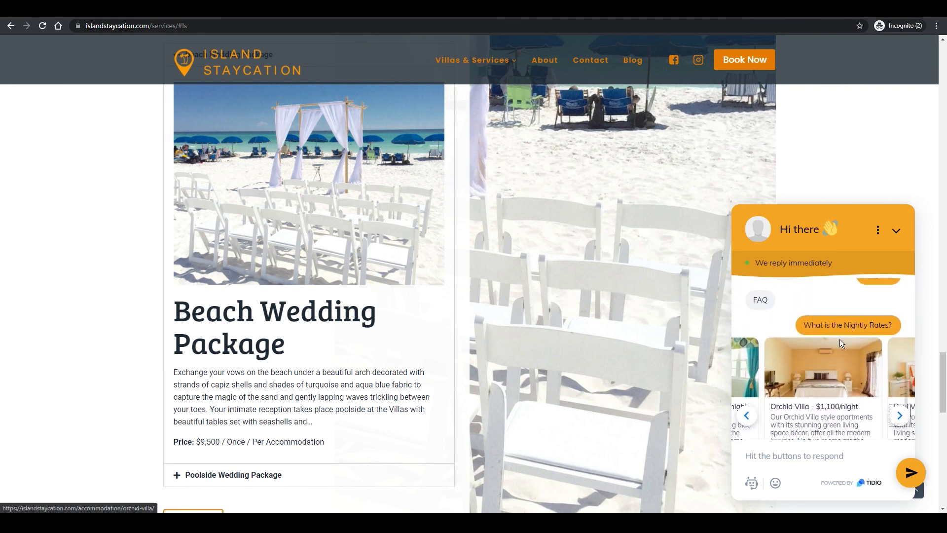
left_click(900, 416)
scroll(849, 366, "down", 2)
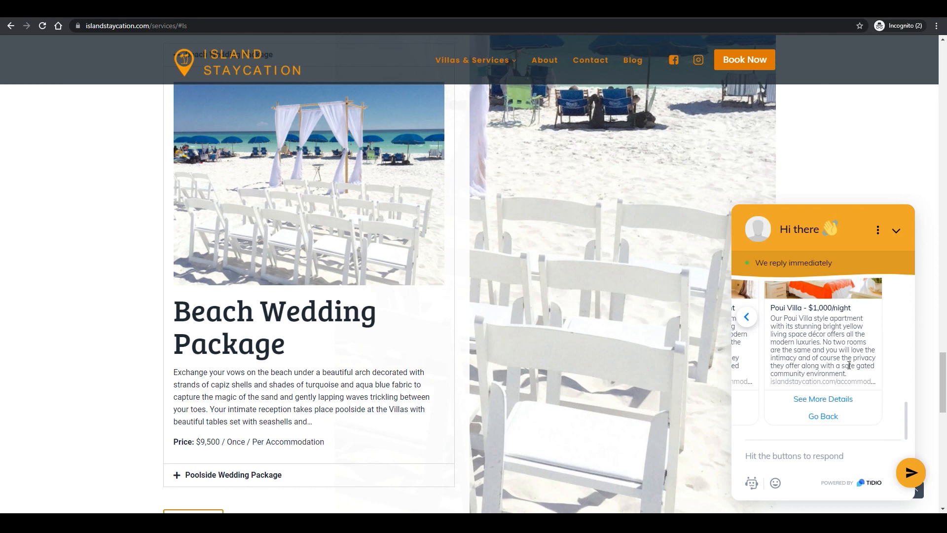
scroll(834, 332, "up", 1)
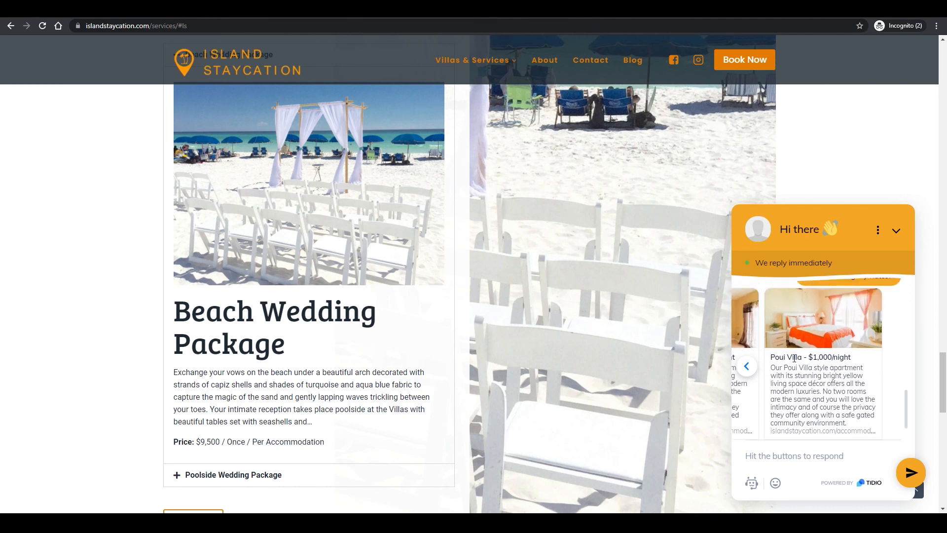
scroll(819, 329, "up", 1)
scroll(820, 345, "down", 2)
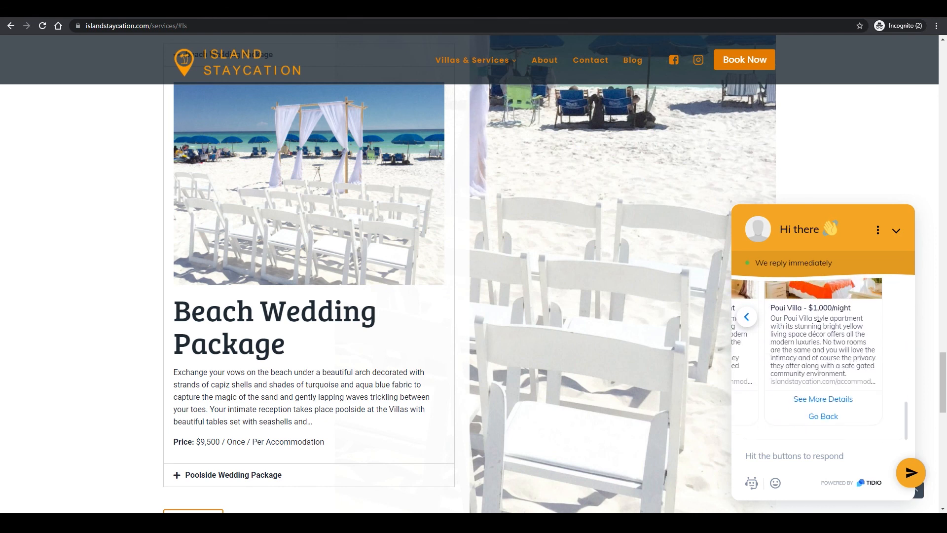
Step: Follow the Poui Villa card's "See More Details" link and review the villa page down to its Reservation Form
left_click(813, 400)
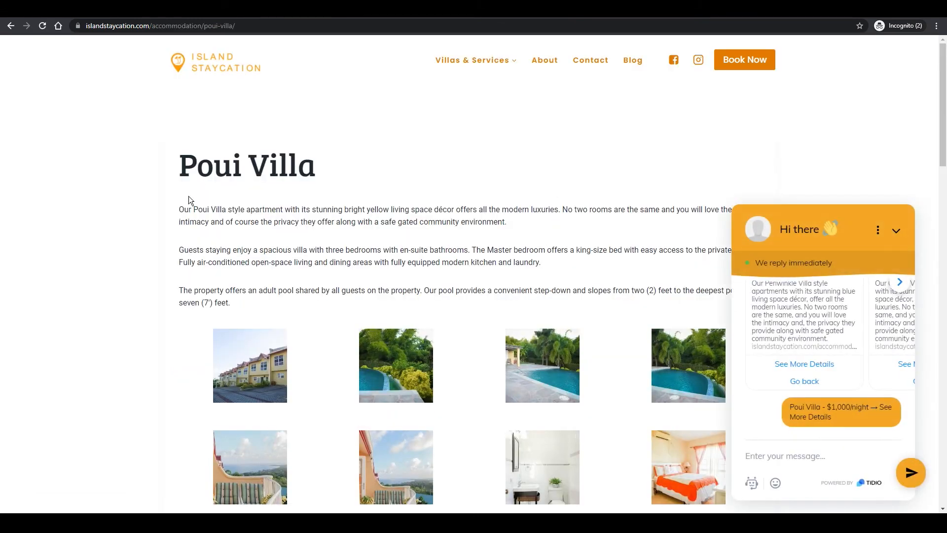
scroll(471, 263, "down", 2)
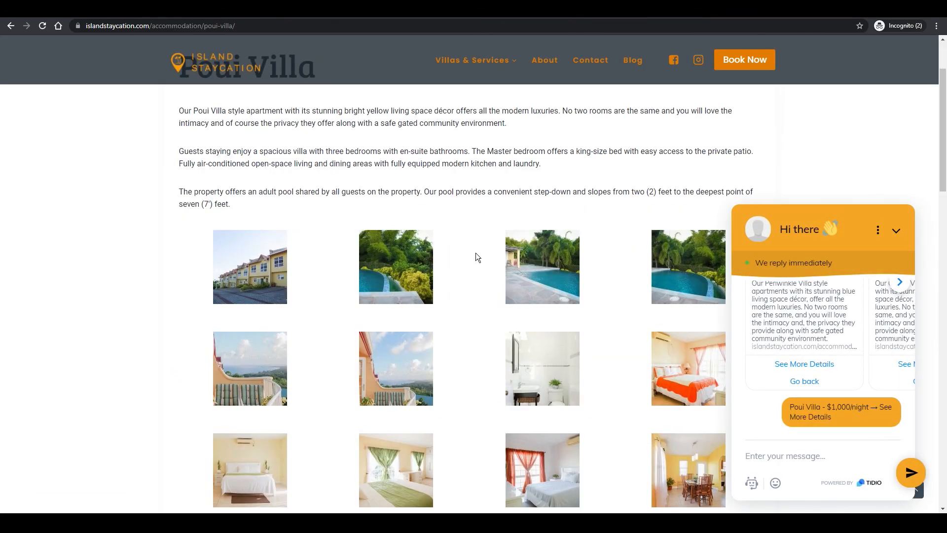
scroll(419, 222, "down", 10)
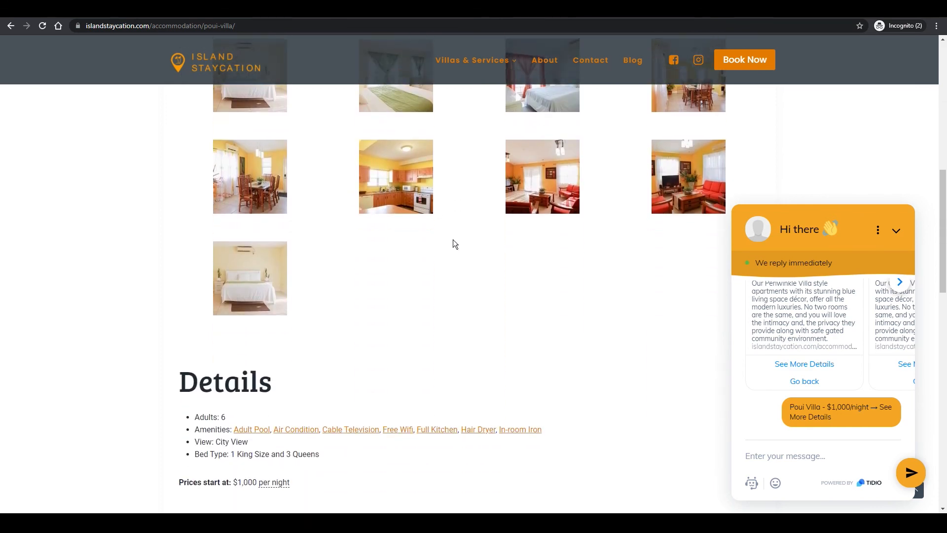
scroll(456, 239, "down", 11)
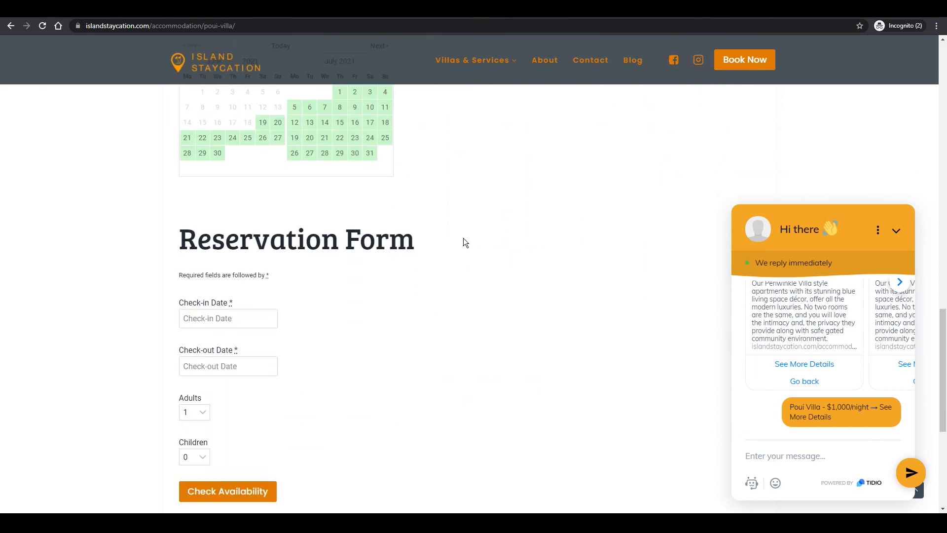